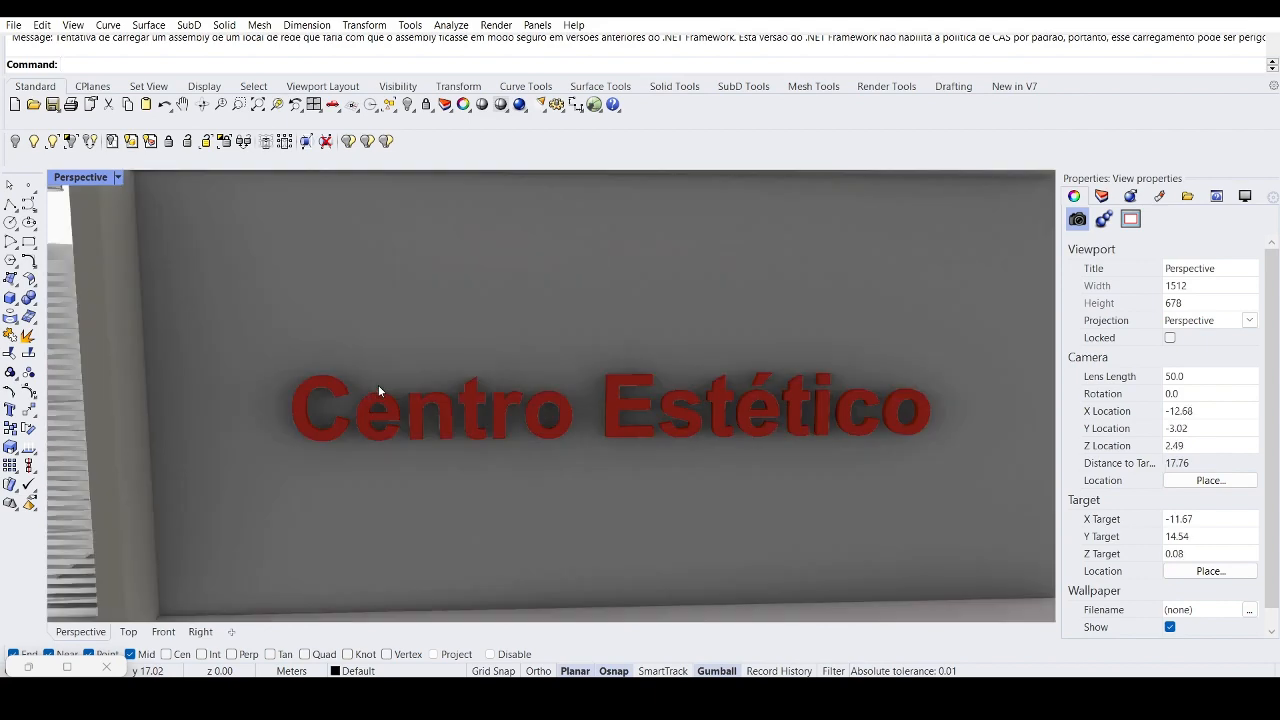
# Step: Examine the Centro Estético façade in the rendered perspective view, from the lettering to the whole building front
pyautogui.scroll(-3, 359, 392)
pyautogui.scroll(2, 366, 400)
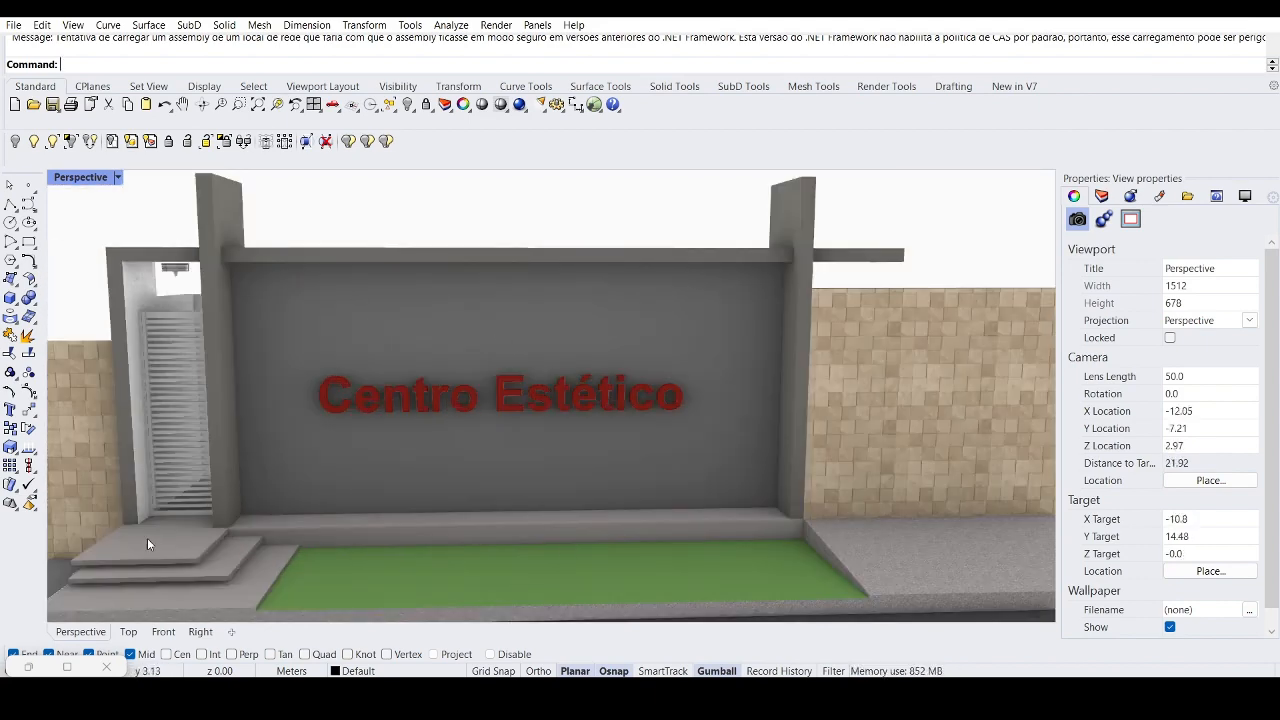
pyautogui.scroll(3, 343, 384)
pyautogui.scroll(-3, 326, 391)
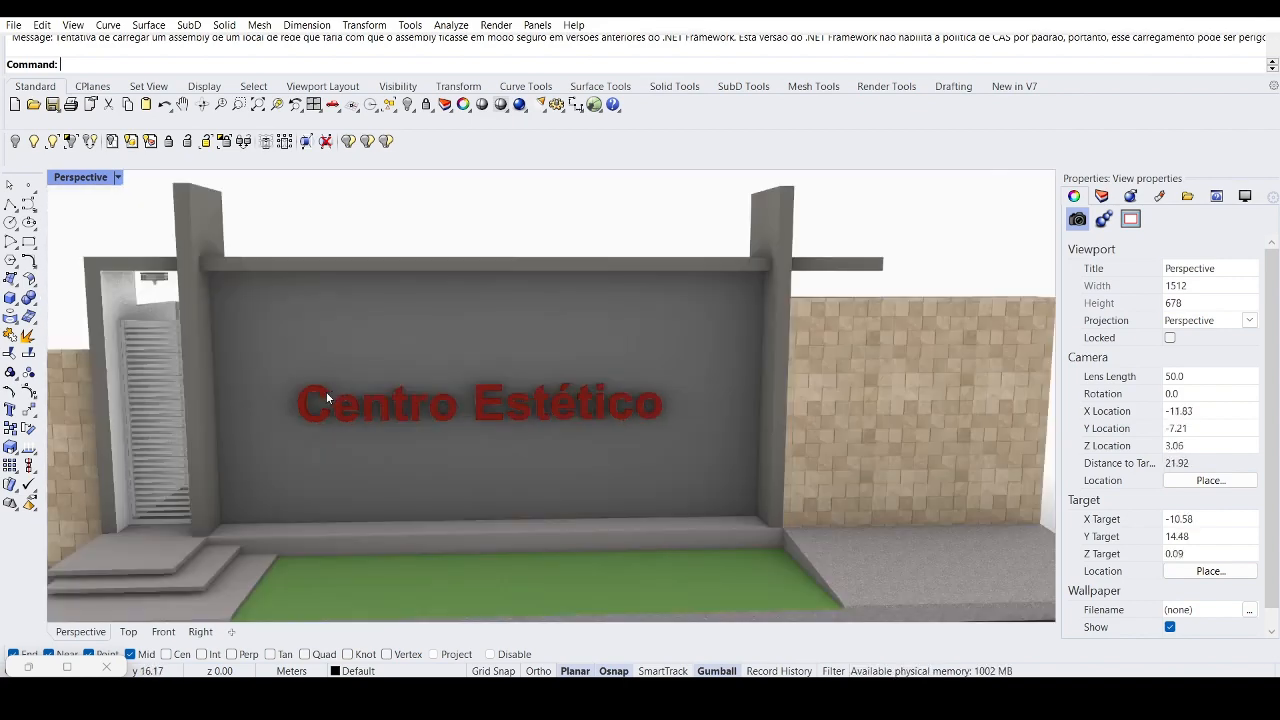
pyautogui.scroll(3, 324, 391)
pyautogui.scroll(-2, 250, 310)
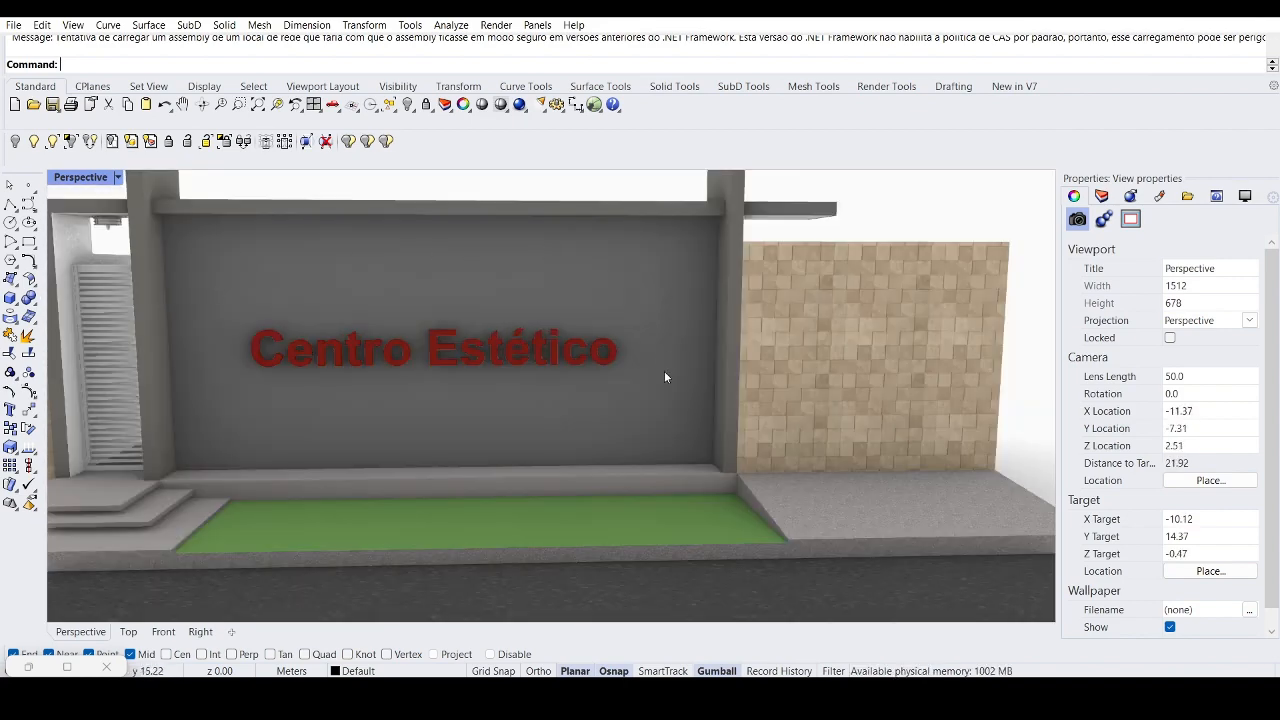
pyautogui.scroll(-3, 317, 293)
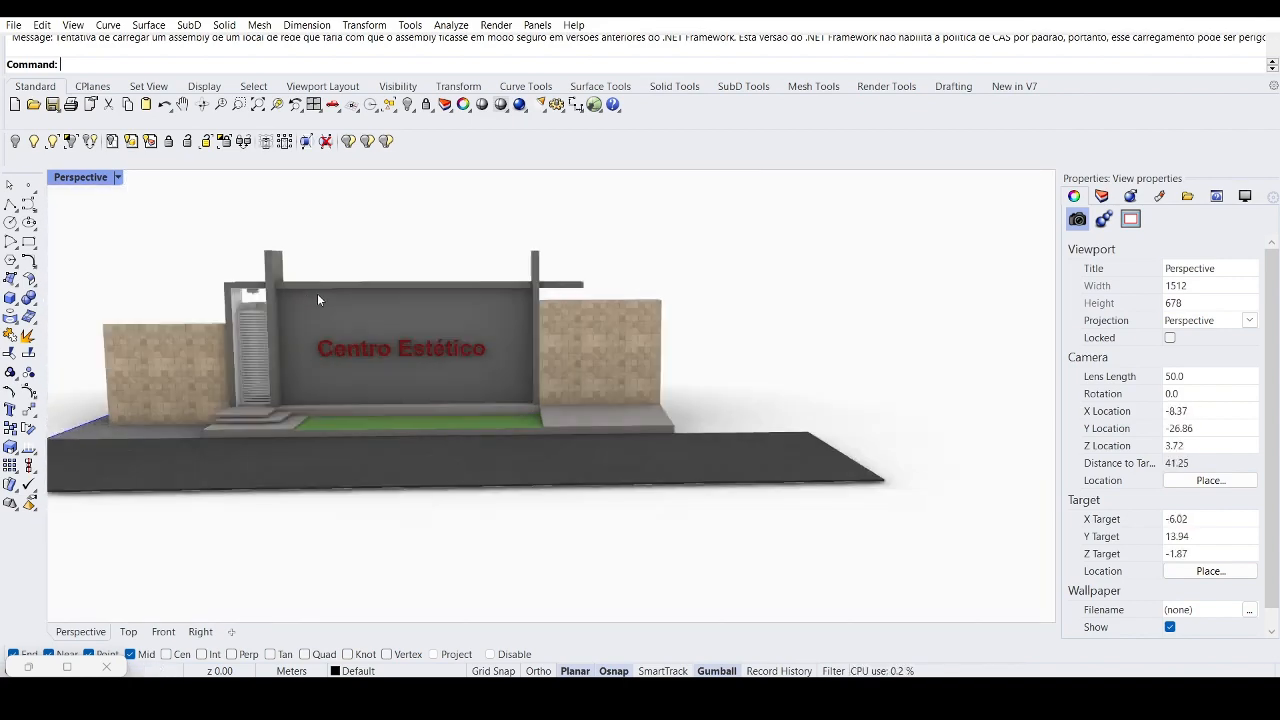
pyautogui.scroll(3, 297, 312)
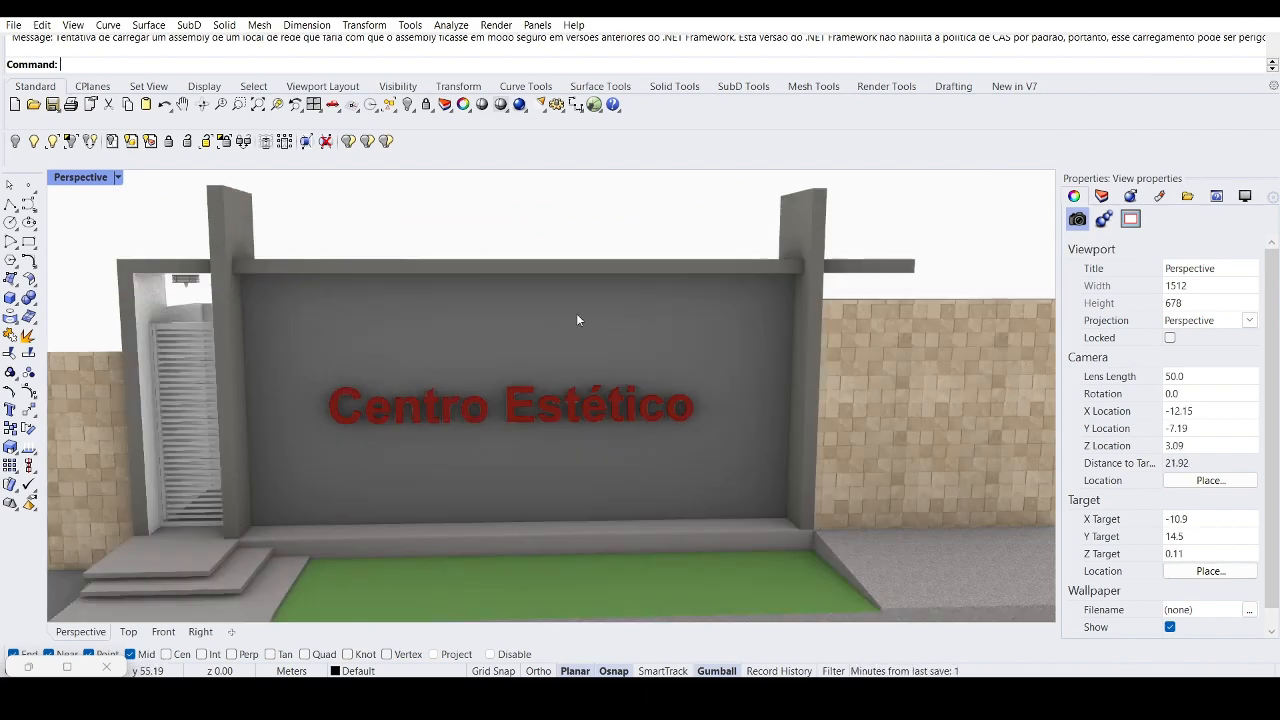
# Step: Examine the separate dimensioned rectangle and compare its width and height with the façade's sign wall
pyautogui.scroll(-5, 432, 396)
pyautogui.scroll(5, 789, 409)
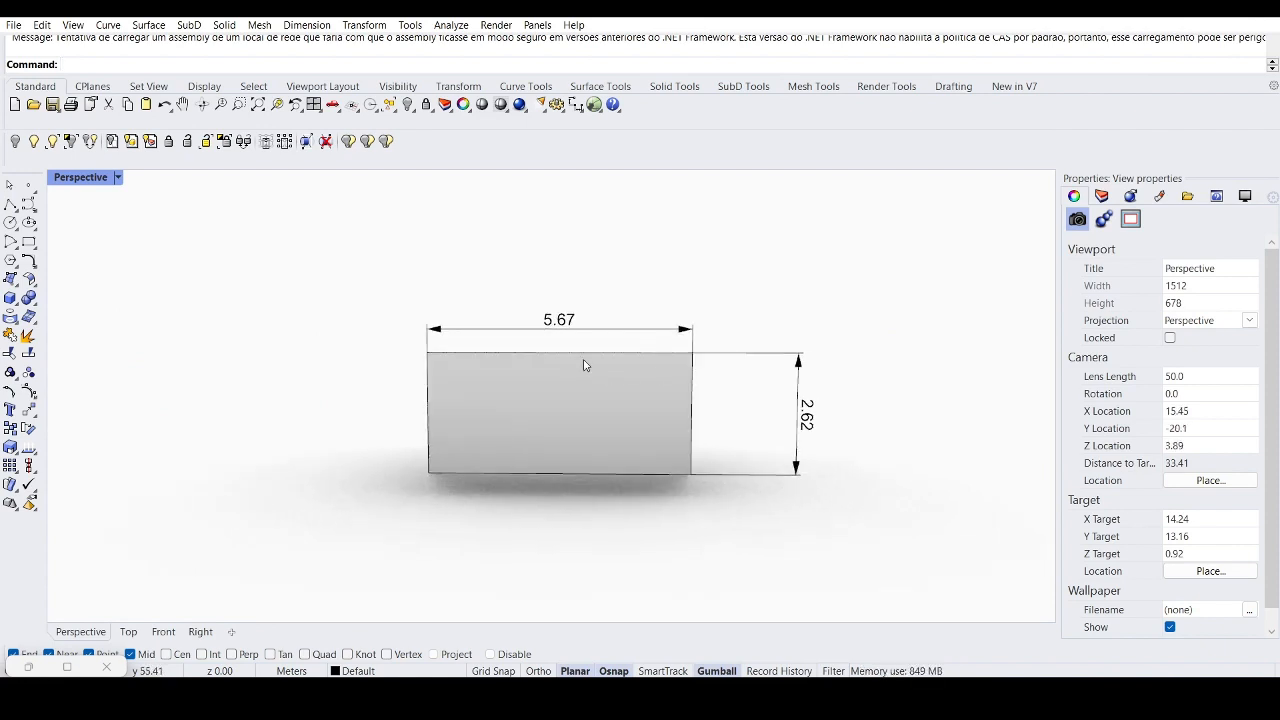
pyautogui.scroll(2, 476, 336)
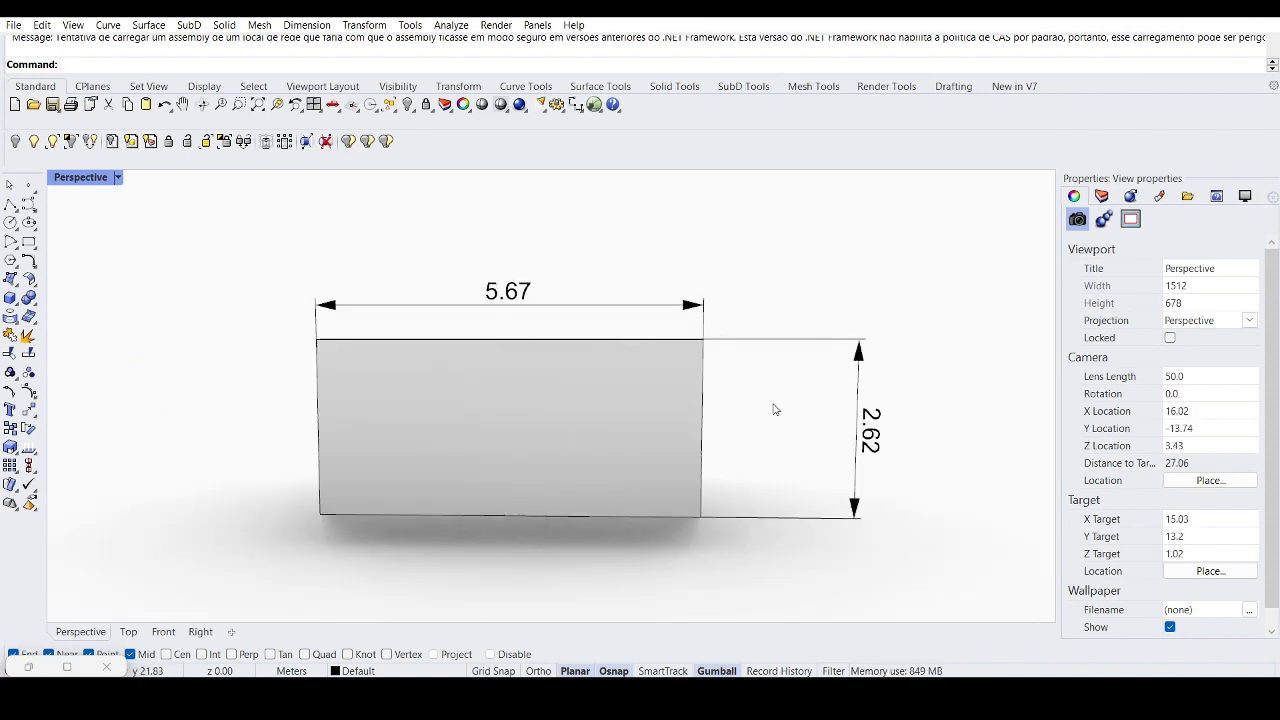
pyautogui.scroll(-6, 806, 432)
pyautogui.scroll(4, 762, 435)
pyautogui.scroll(-5, 762, 435)
pyautogui.scroll(3, 126, 411)
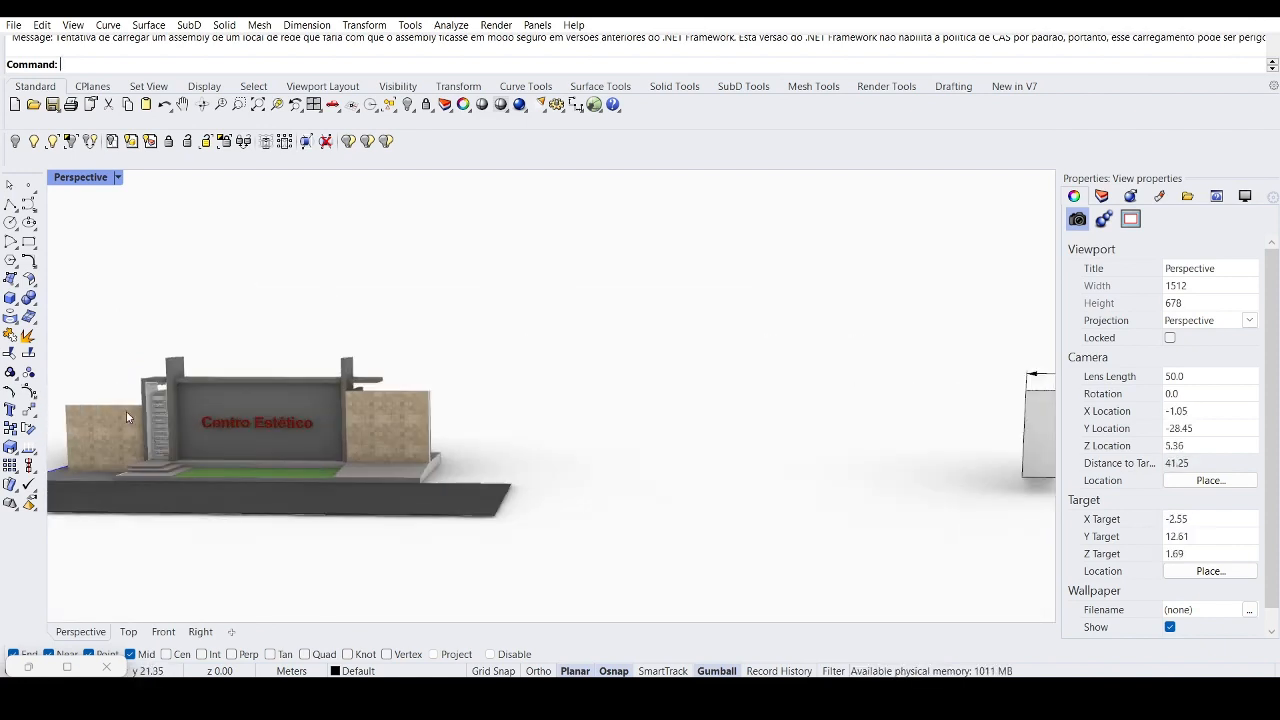
pyautogui.scroll(3, 225, 358)
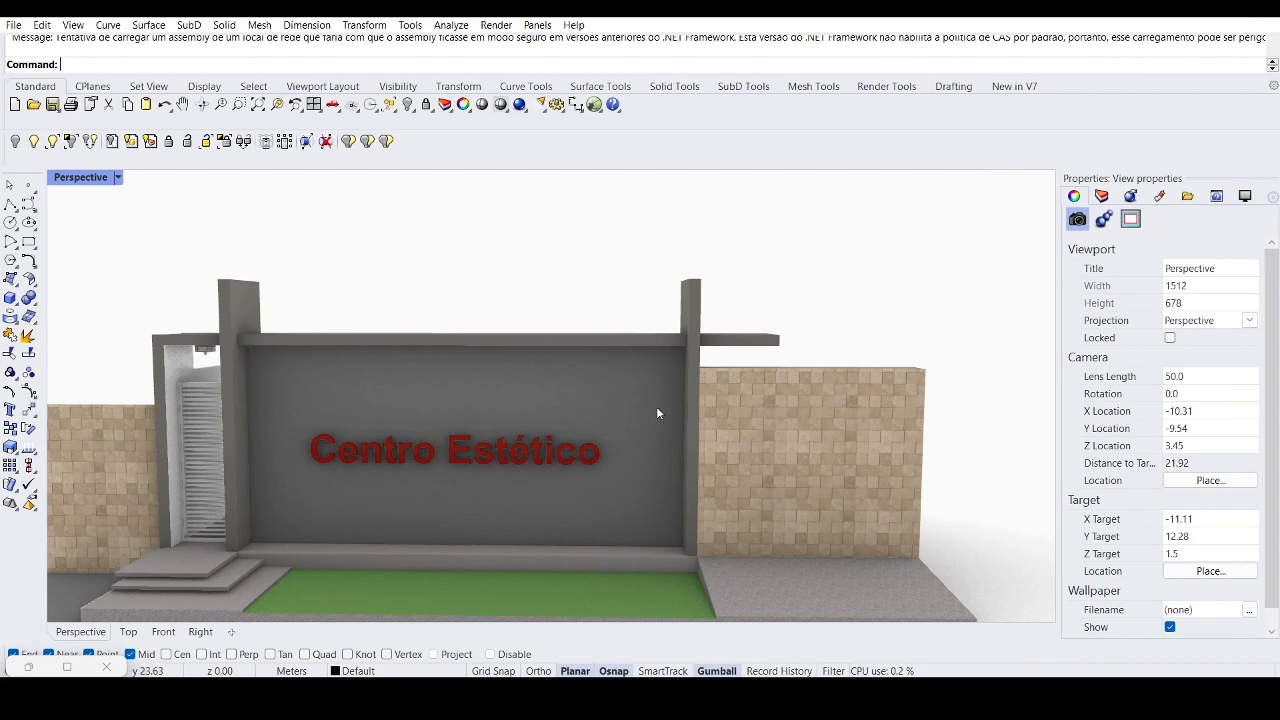
pyautogui.scroll(-5, 295, 400)
pyautogui.scroll(2, 564, 420)
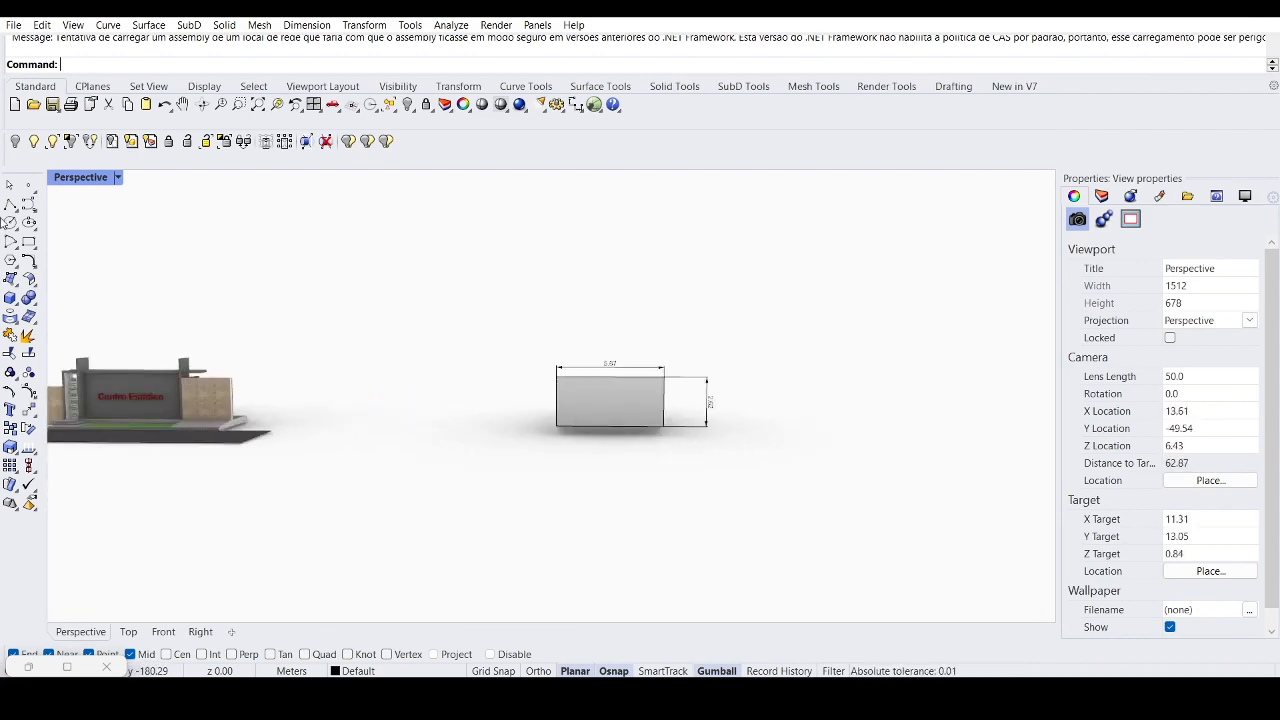
# Step: Set the Perspective viewport to Ghosted display and inspect the façade's sign wall
pyautogui.click(117, 177)
pyautogui.click(168, 181)
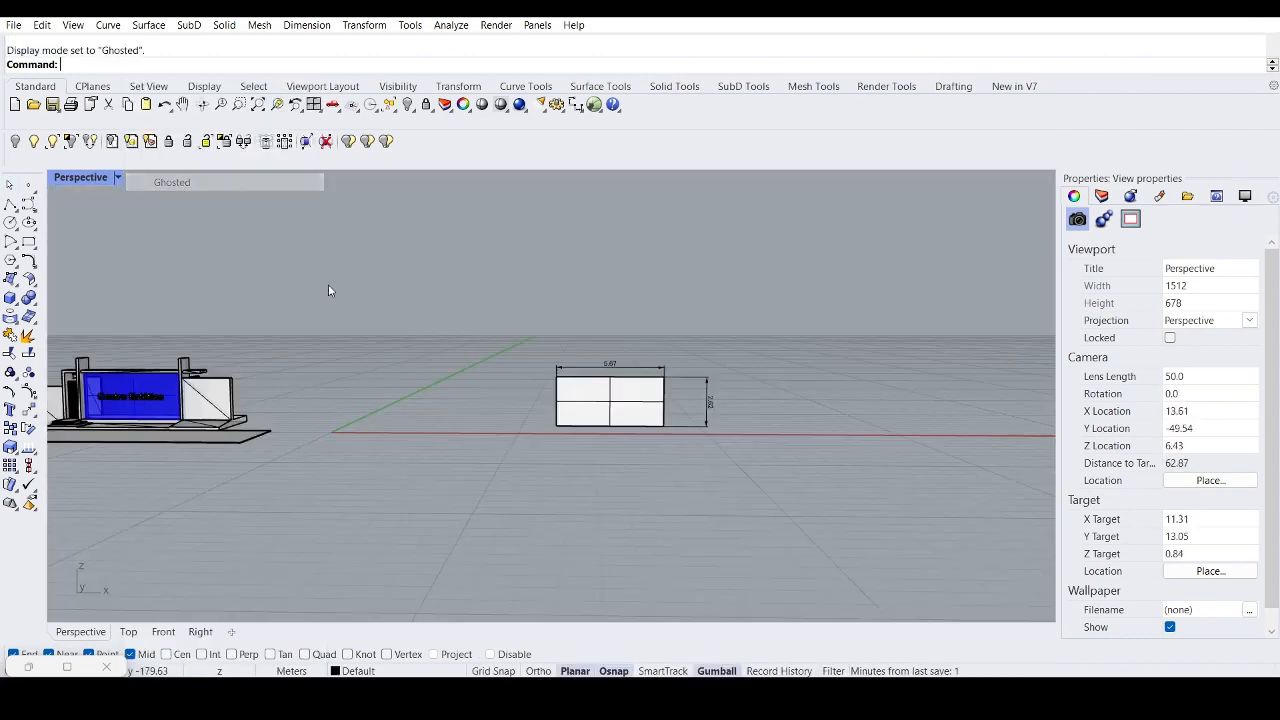
pyautogui.scroll(10, 306, 426)
pyautogui.scroll(-3, 452, 438)
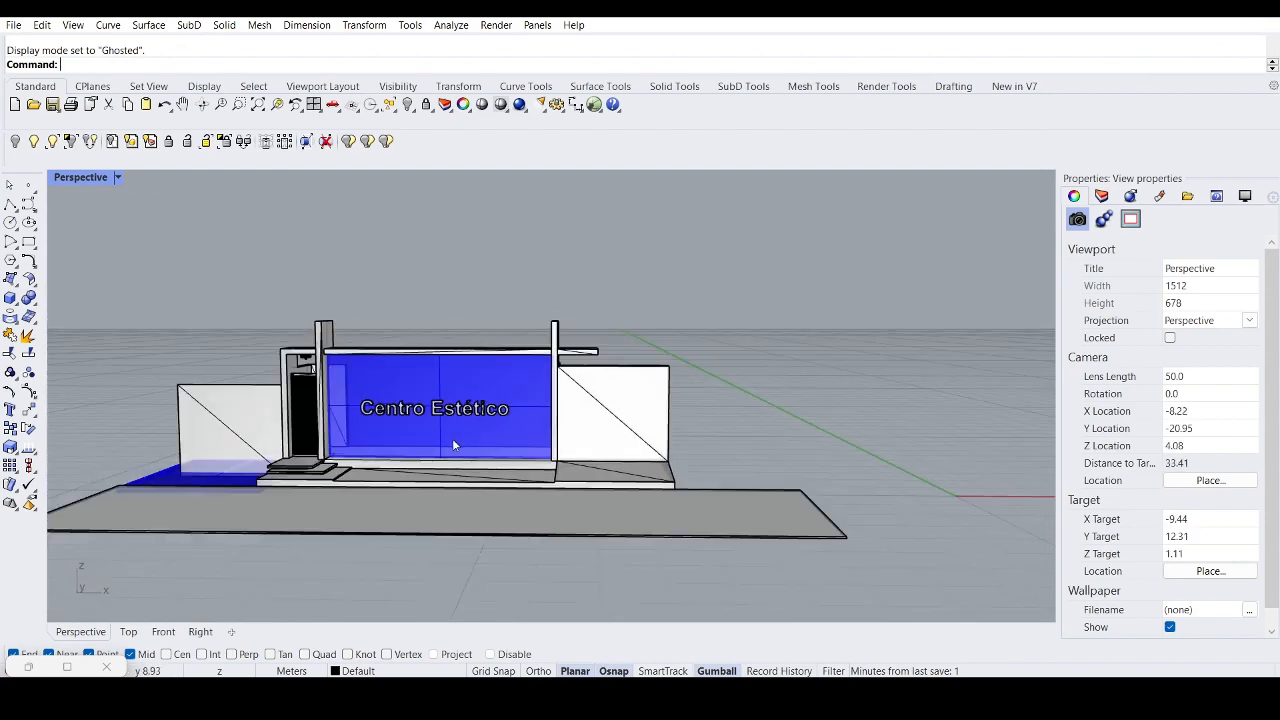
pyautogui.scroll(4, 310, 380)
pyautogui.scroll(-5, 312, 381)
pyautogui.scroll(4, 314, 339)
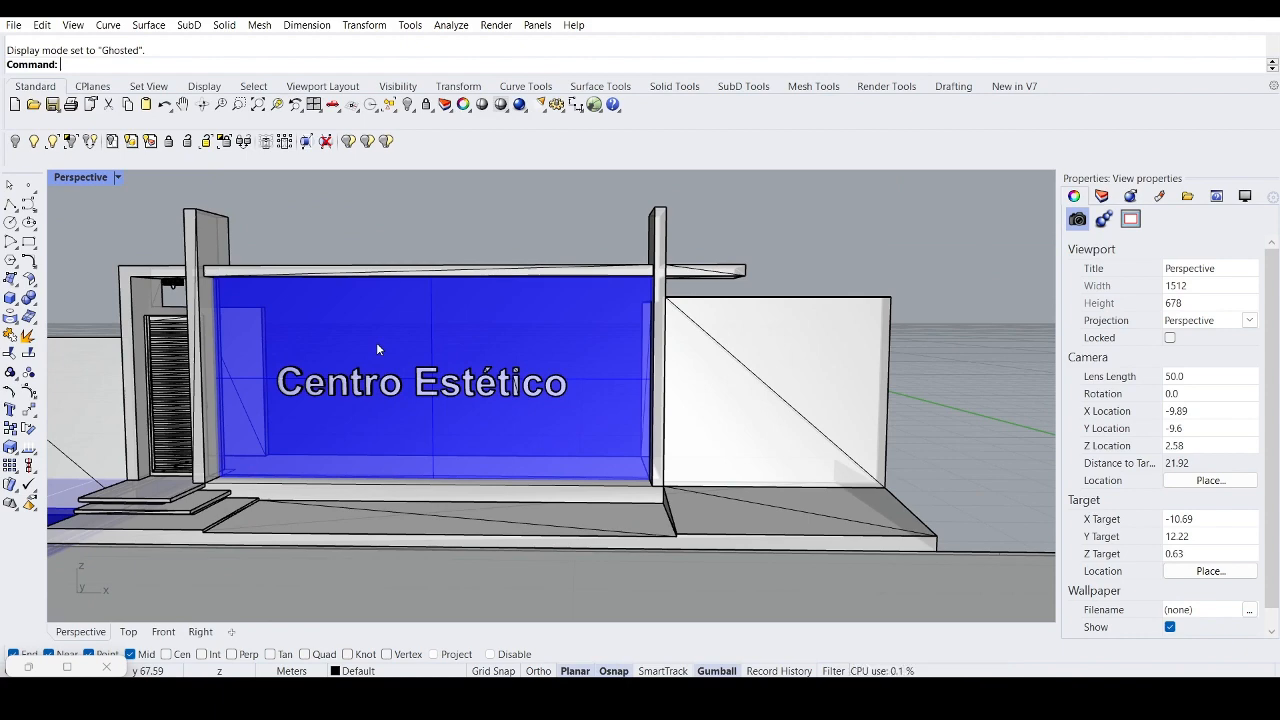
pyautogui.scroll(-6, 376, 342)
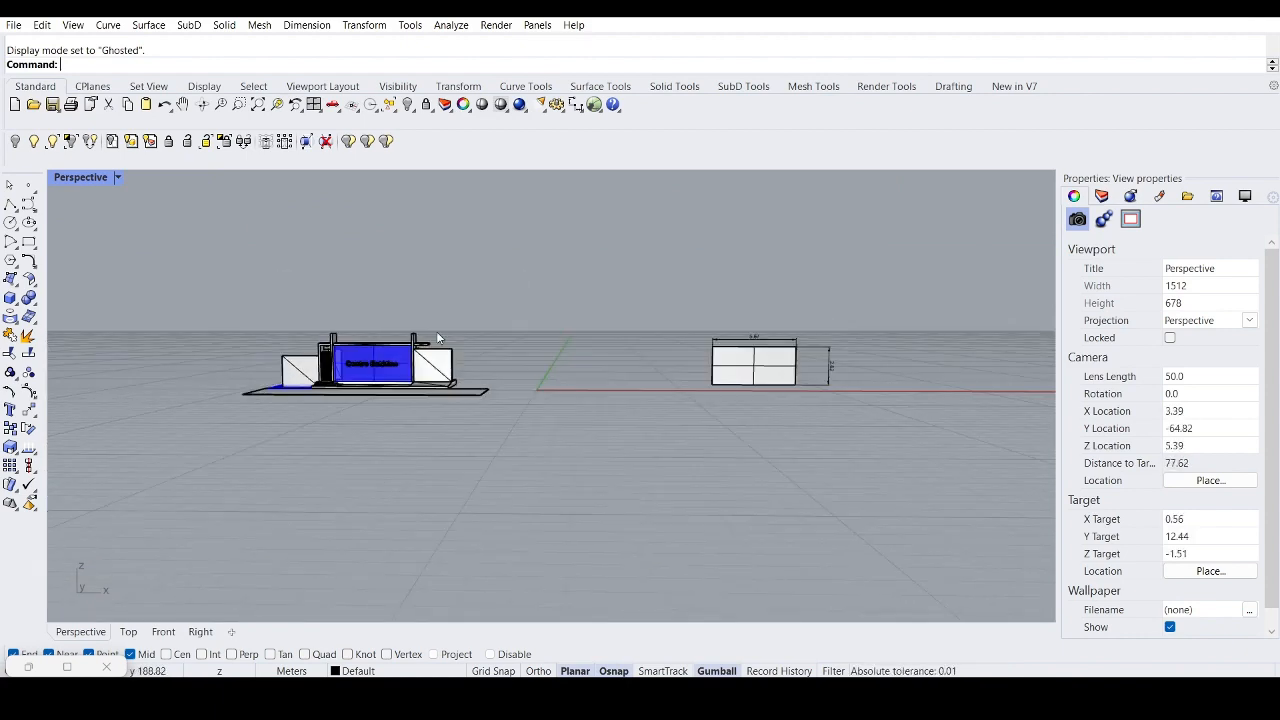
# Step: Switch to the Grasshopper window and tile it side by side with the Rhino viewport
pyautogui.click(72, 667)
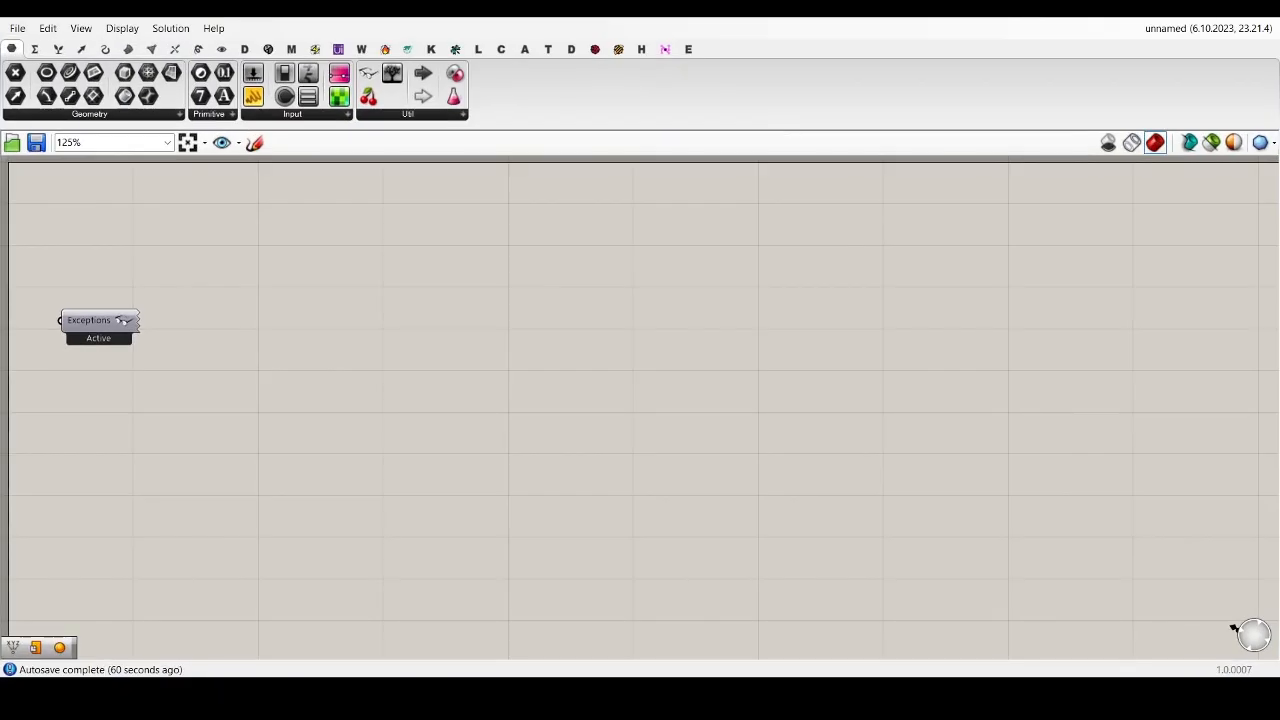
pyautogui.press('super+Right')
pyautogui.scroll(-5, 502, 383)
pyautogui.scroll(6, 540, 398)
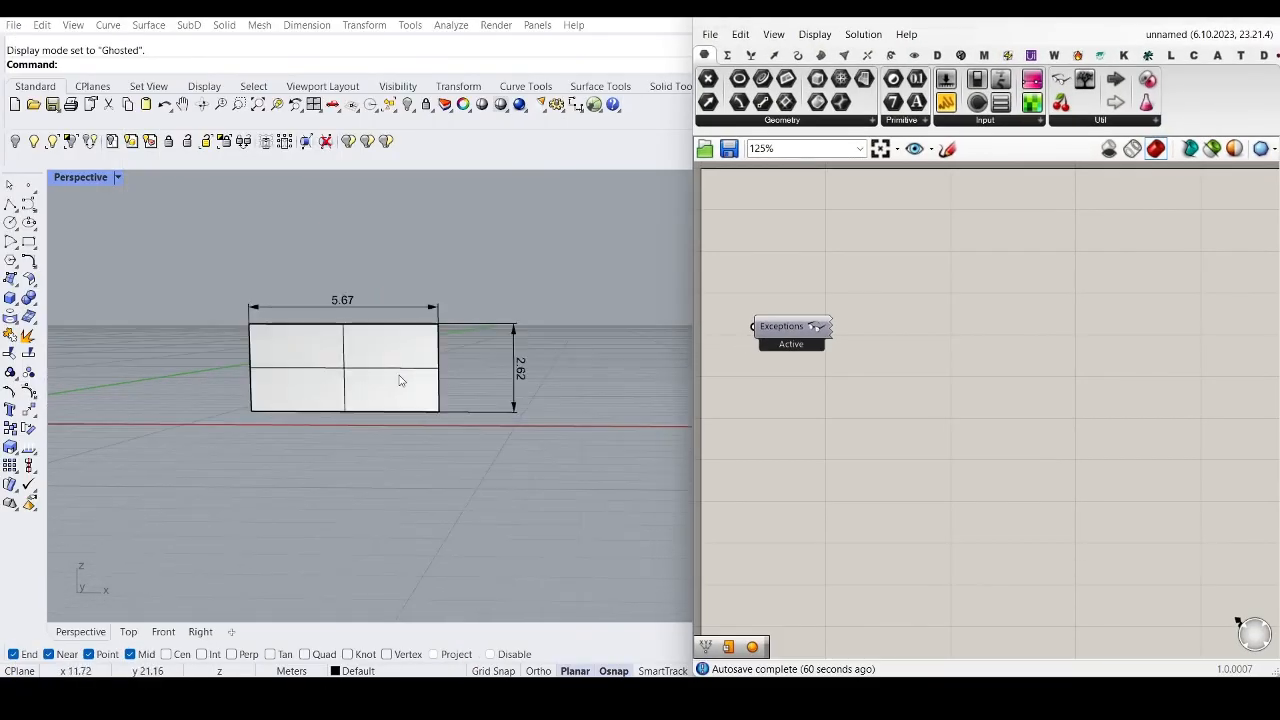
pyautogui.scroll(-8, 590, 370)
pyautogui.scroll(16, 500, 349)
pyautogui.scroll(-16, 524, 358)
pyautogui.scroll(12, 148, 366)
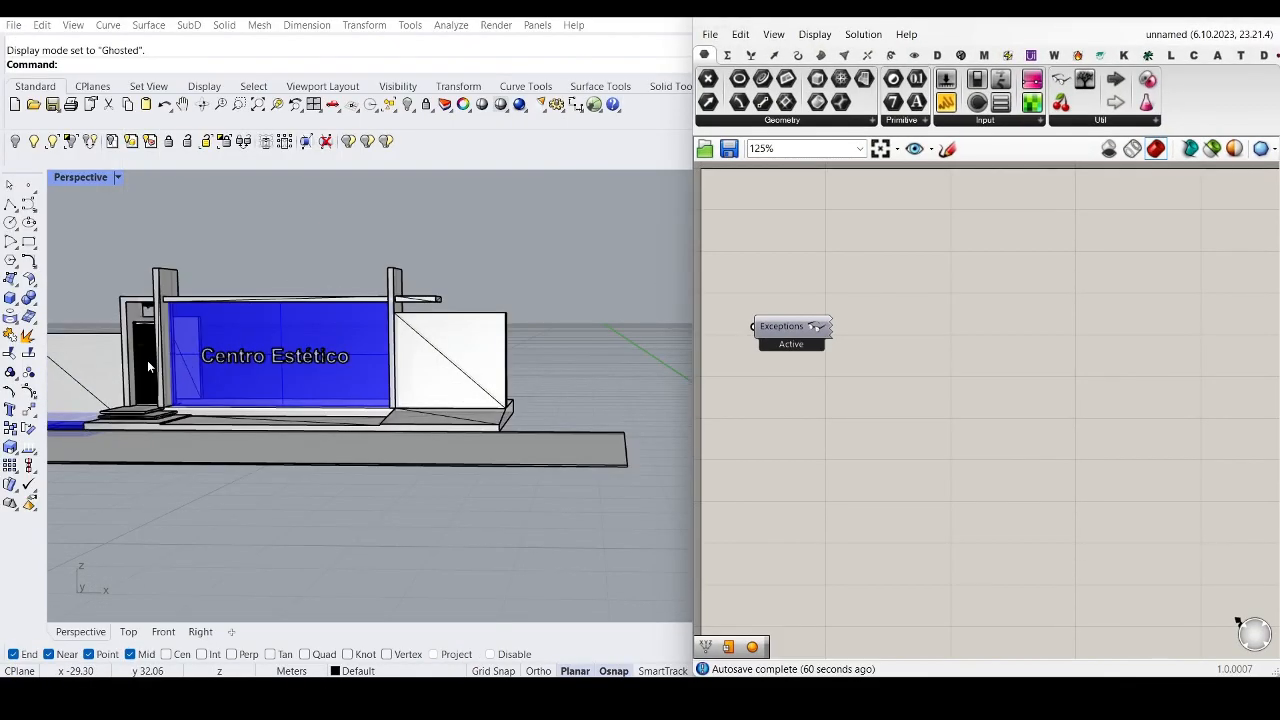
pyautogui.scroll(3, 221, 334)
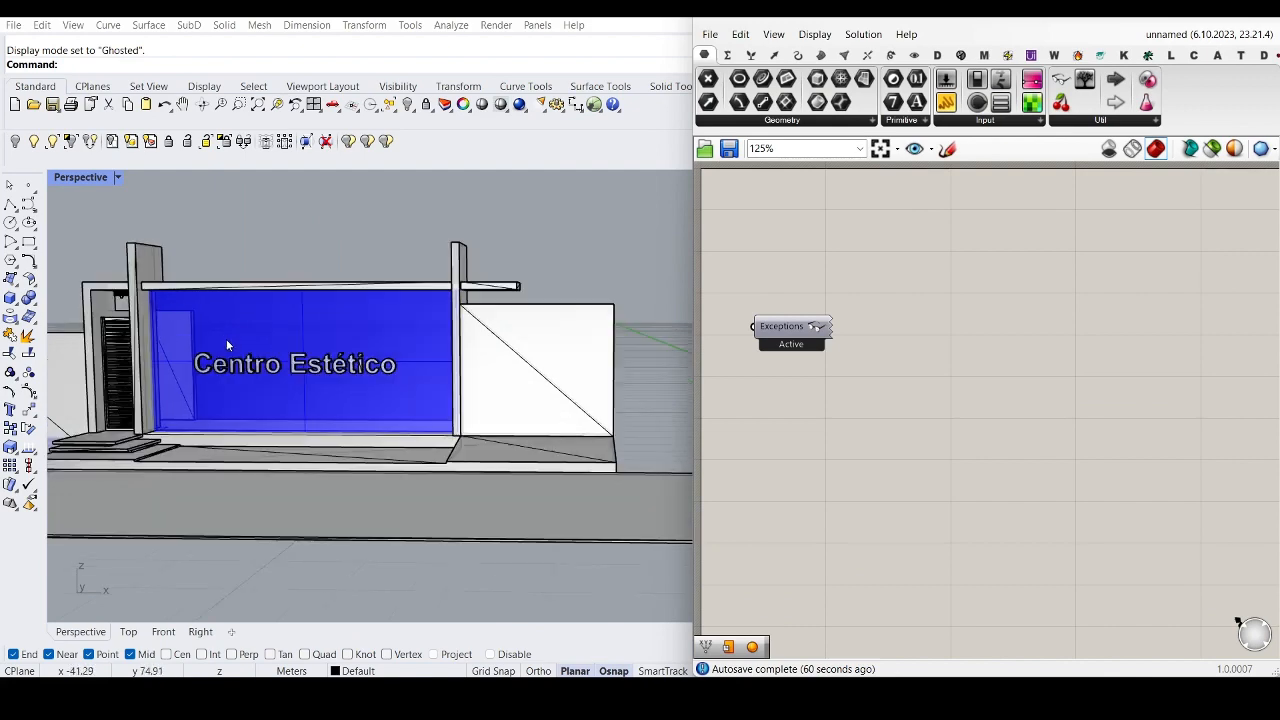
pyautogui.scroll(2, 363, 363)
pyautogui.scroll(-2, 826, 366)
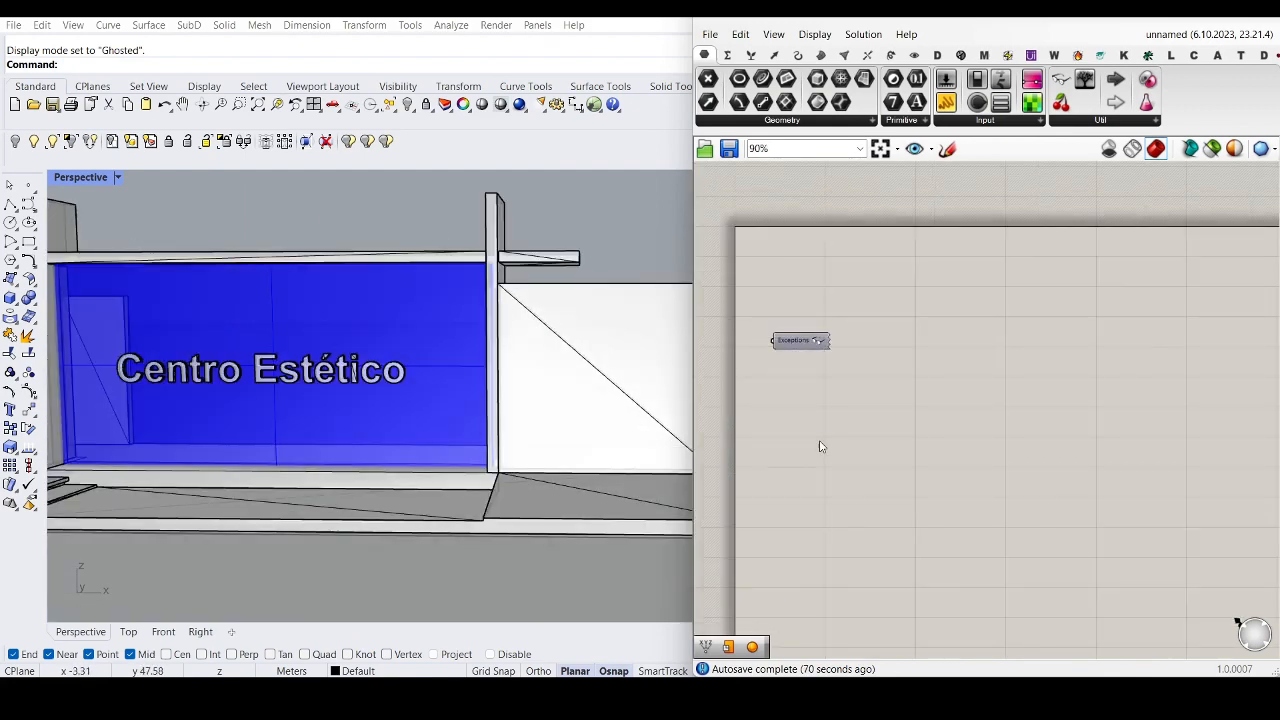
# Step: Add a Plane Surface component to the Grasshopper canvas, leaving room before it for its inputs
pyautogui.scroll(-8, 393, 438)
pyautogui.scroll(3, 485, 453)
pyautogui.doubleClick(815, 453)
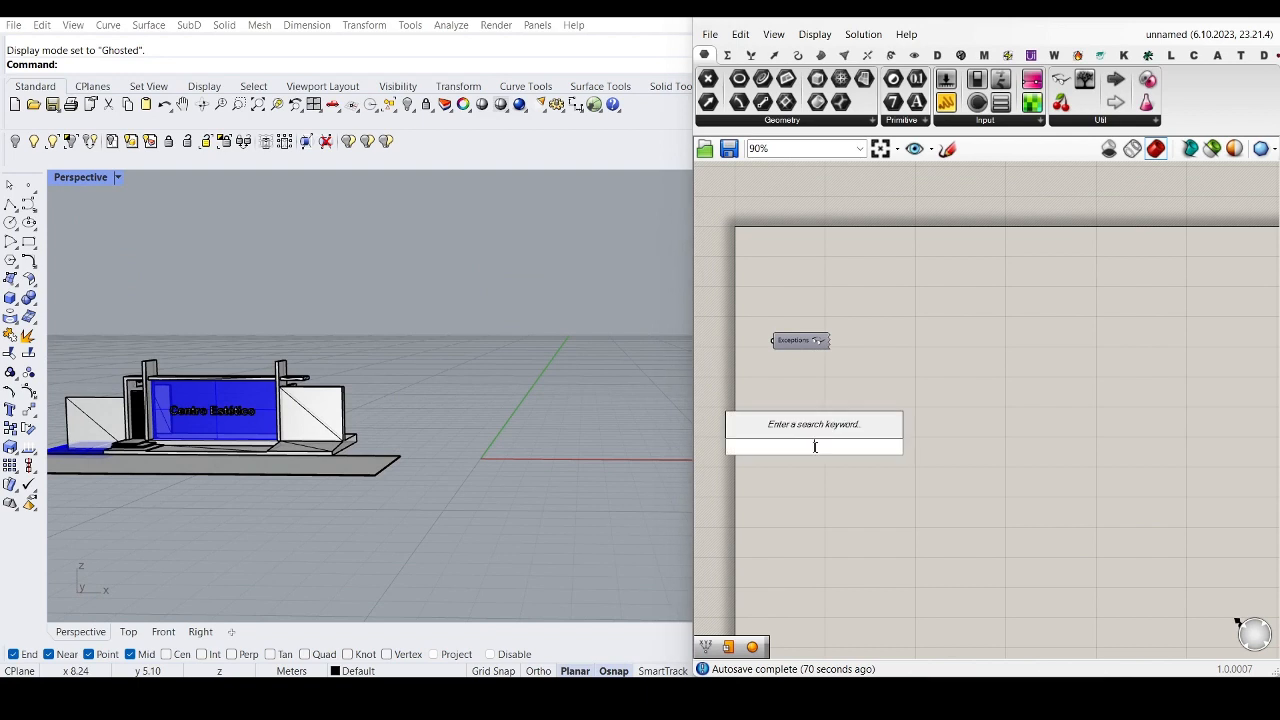
pyautogui.write('plane')
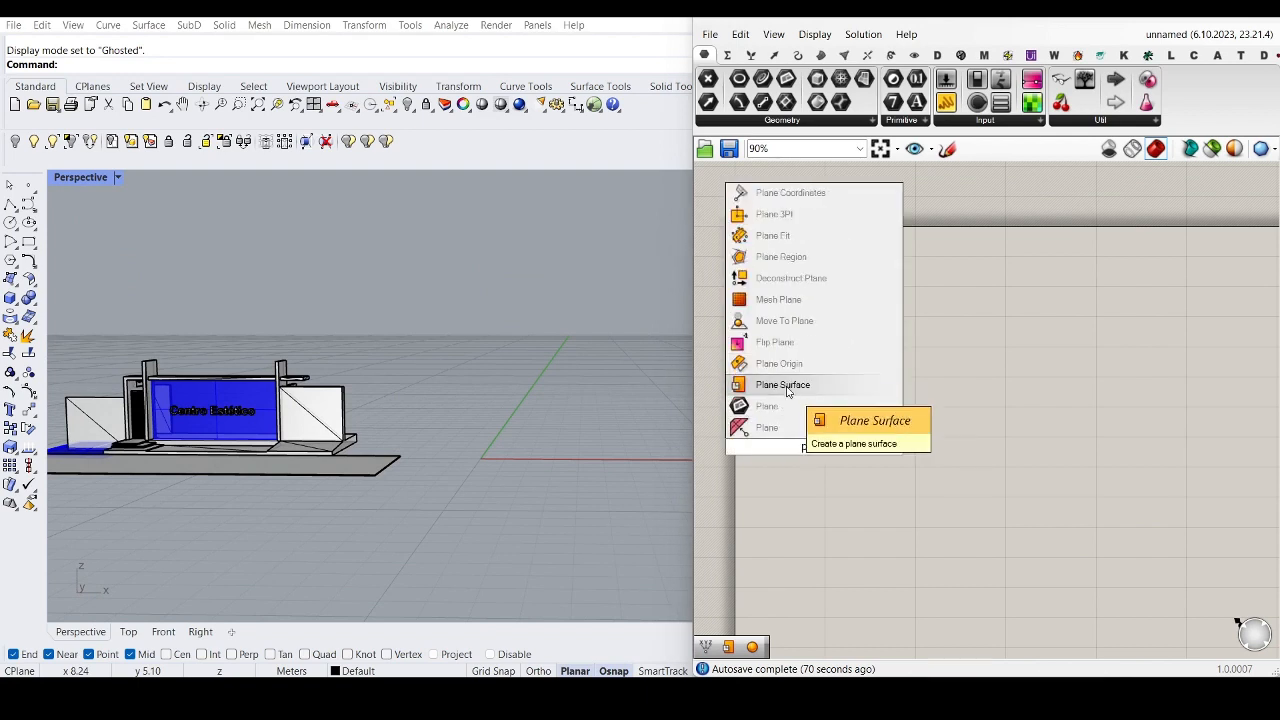
pyautogui.click(791, 387)
pyautogui.scroll(3, 795, 440)
pyautogui.moveTo(810, 464); pyautogui.dragTo(971, 464)
pyautogui.scroll(-5, 161, 446)
pyautogui.scroll(3, 161, 446)
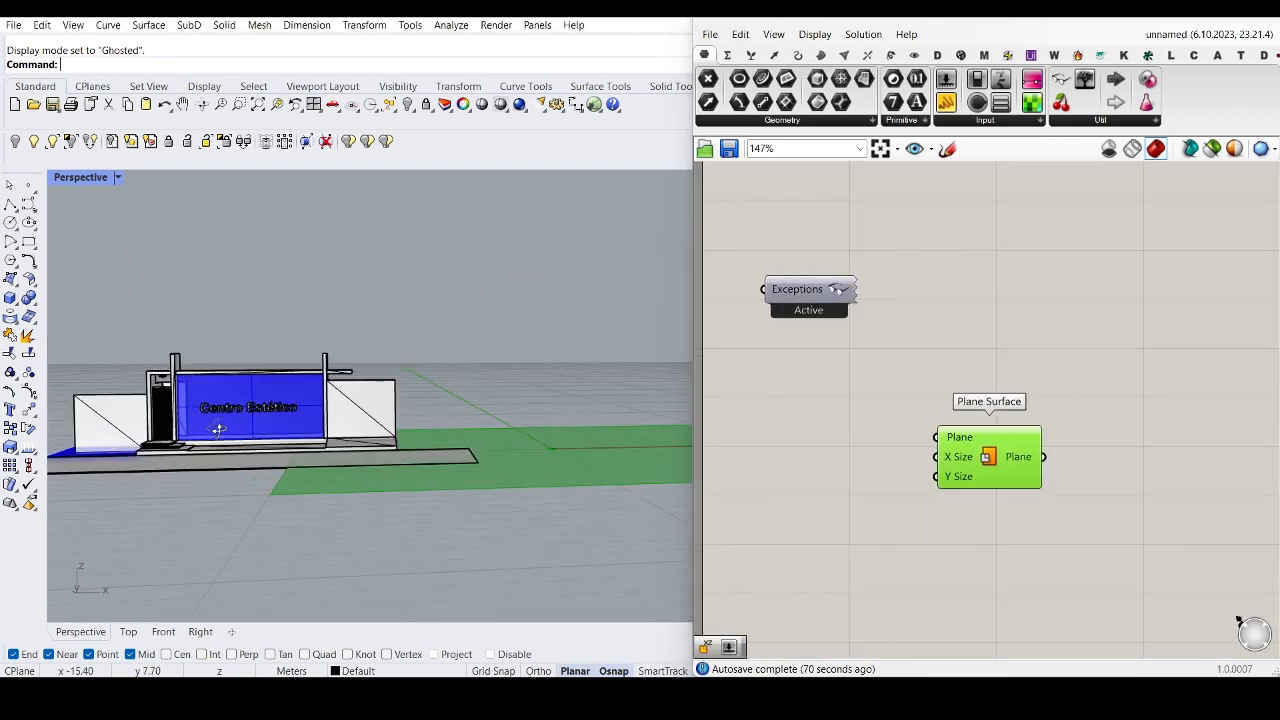
# Step: Add an XZ Plane component, connect it to the Plane input of Plane Surface, and align it beside that component
pyautogui.doubleClick(749, 491)
pyautogui.write('xz')
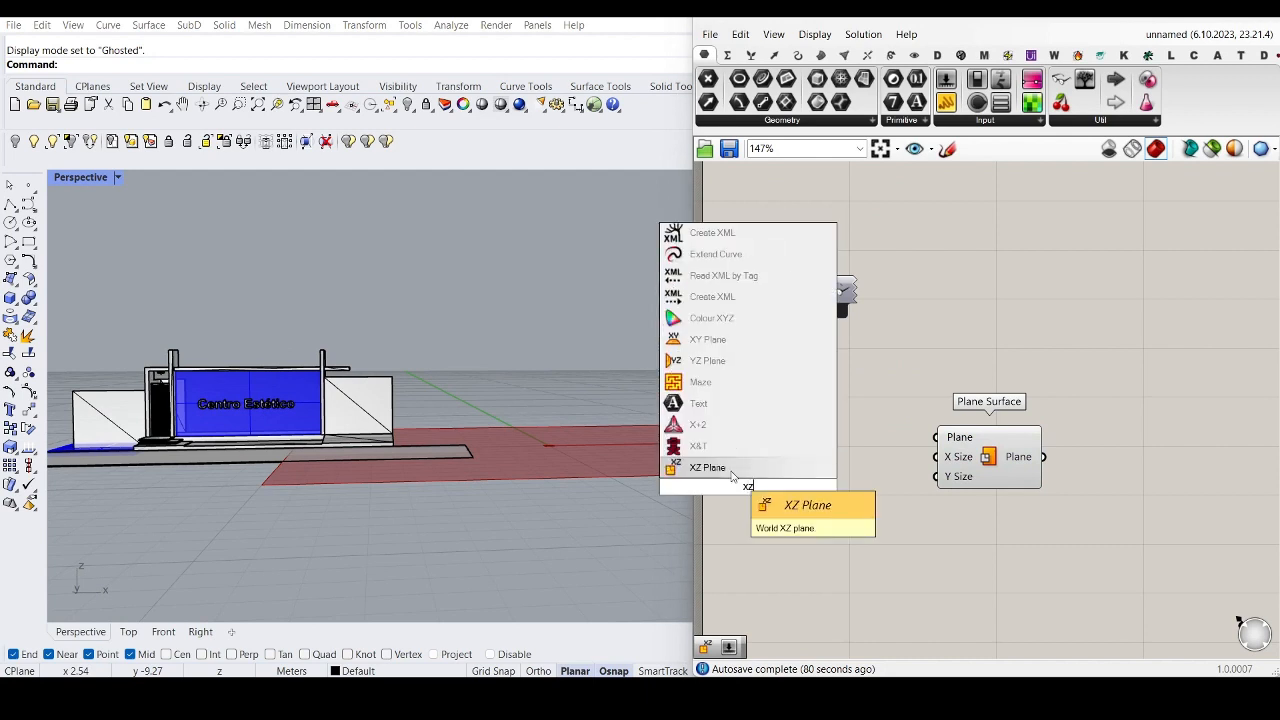
pyautogui.press('Return')
pyautogui.scroll(3, 765, 490)
pyautogui.moveTo(823, 484); pyautogui.dragTo(1041, 403)
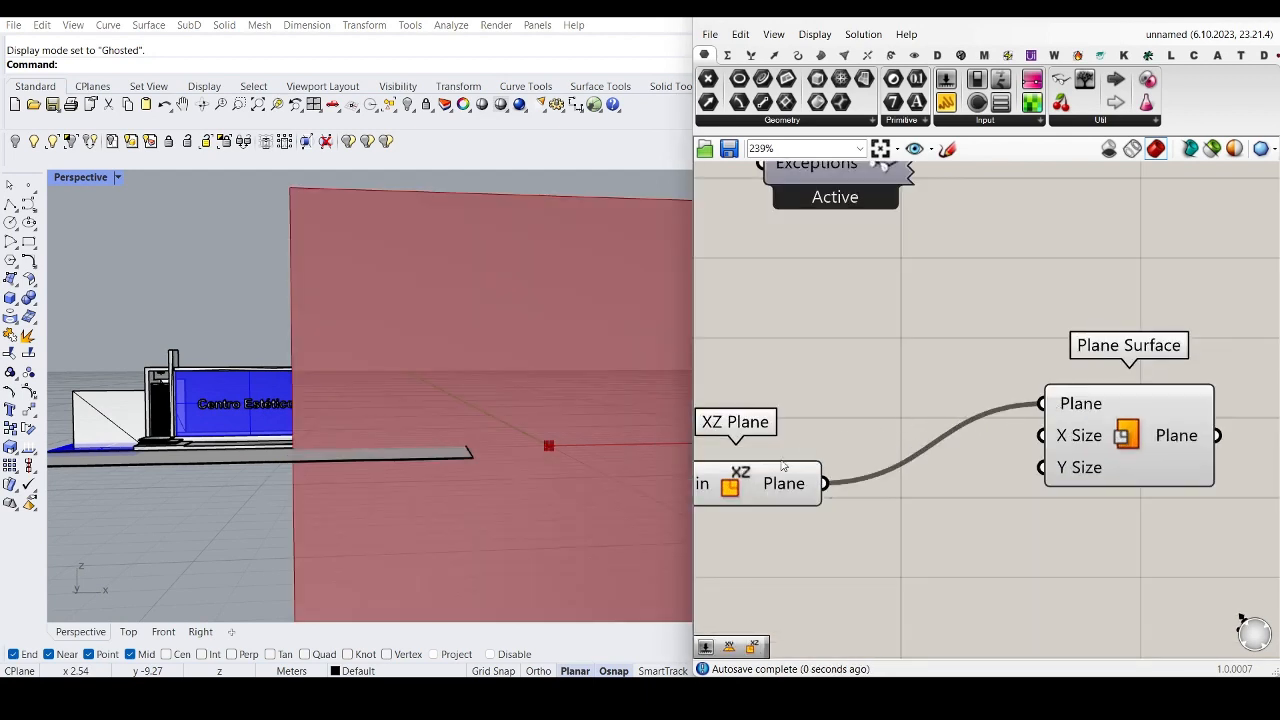
pyautogui.moveTo(783, 466); pyautogui.dragTo(880, 374)
pyautogui.scroll(-4, 238, 431)
pyautogui.scroll(5, 380, 448)
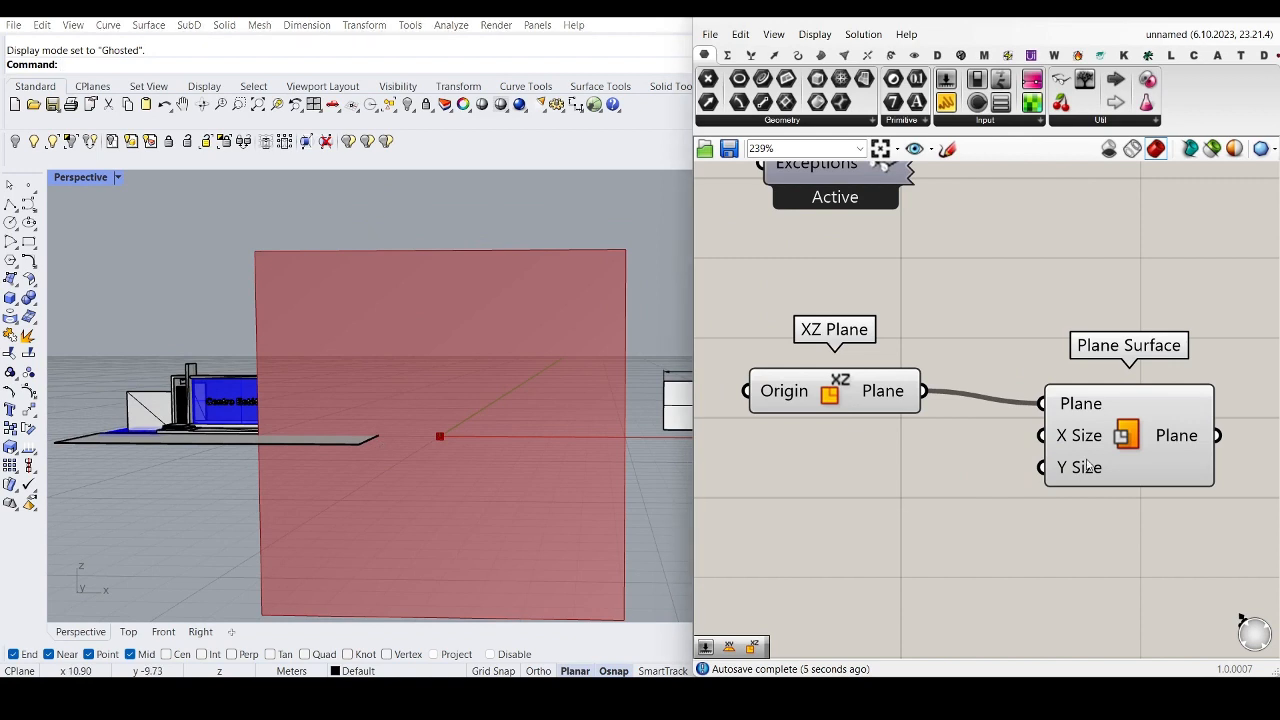
# Step: Create a 5.67 number slider, connect it to the X Size of Plane Surface, and place it below XZ Plane
pyautogui.scroll(-3, 379, 431)
pyautogui.scroll(6, 580, 425)
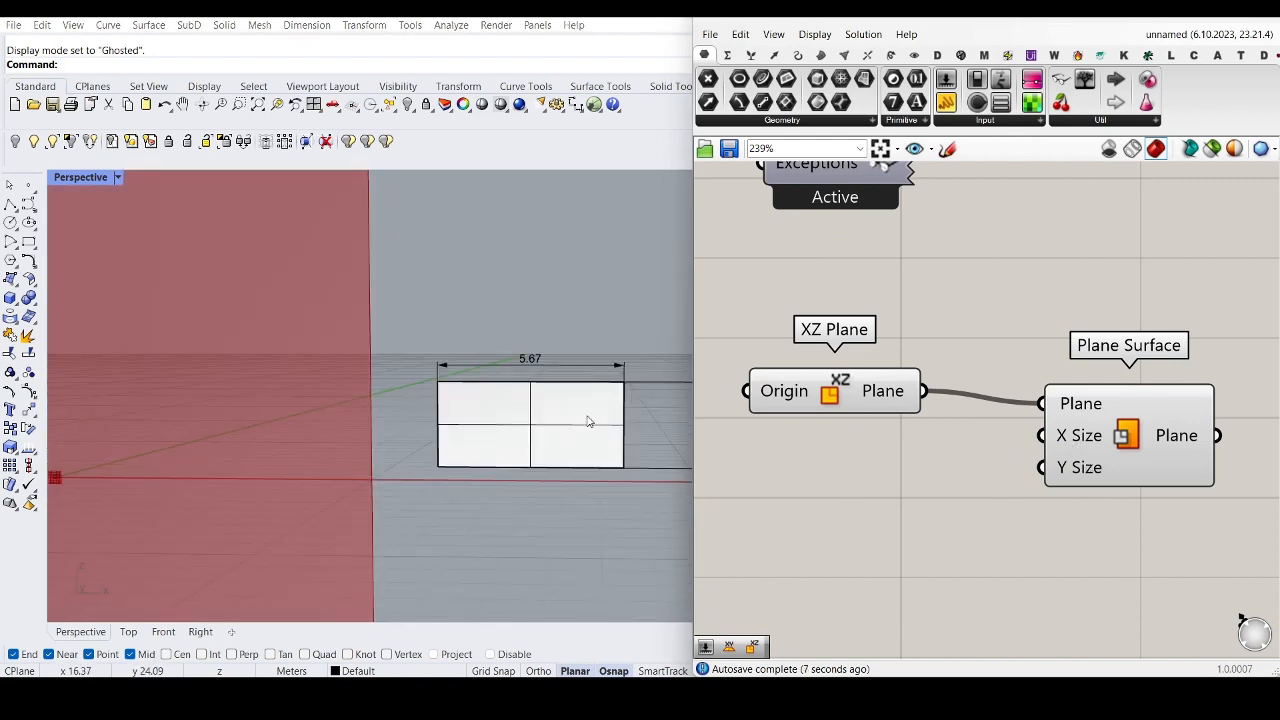
pyautogui.doubleClick(838, 549)
pyautogui.write('5.67')
pyautogui.press('Return')
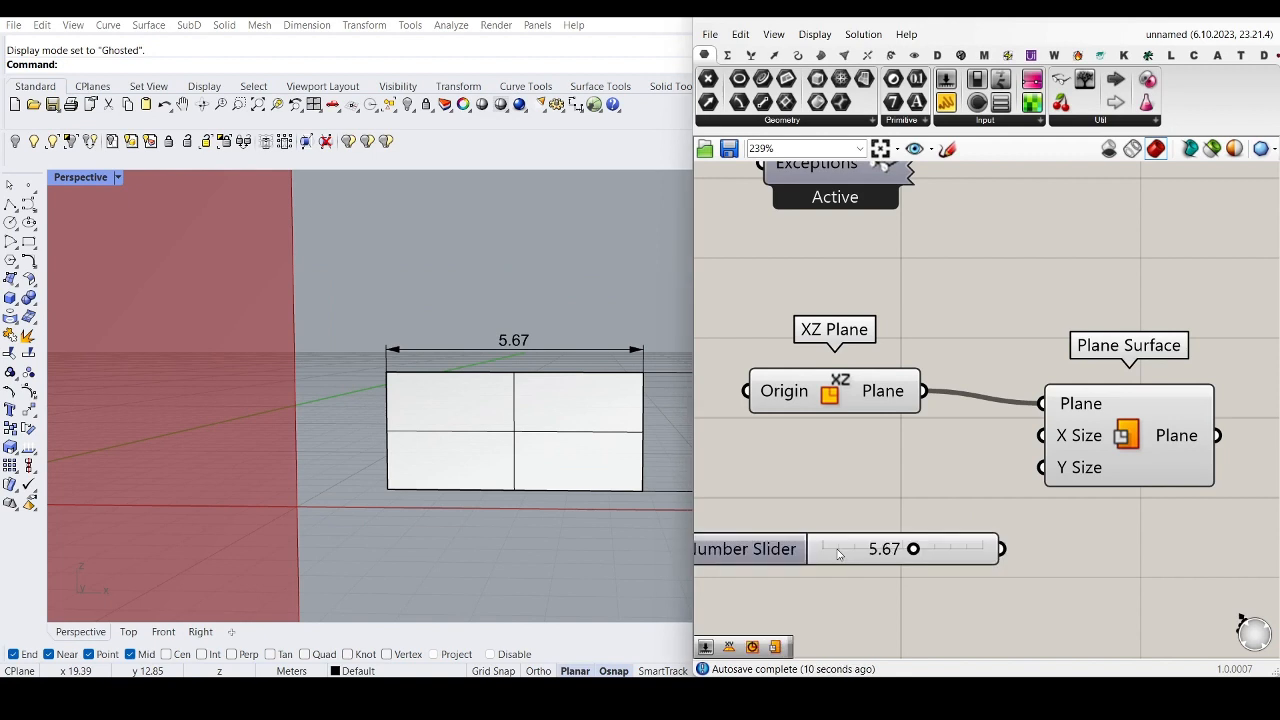
pyautogui.moveTo(1003, 549); pyautogui.dragTo(1042, 435)
pyautogui.scroll(-2, 940, 485)
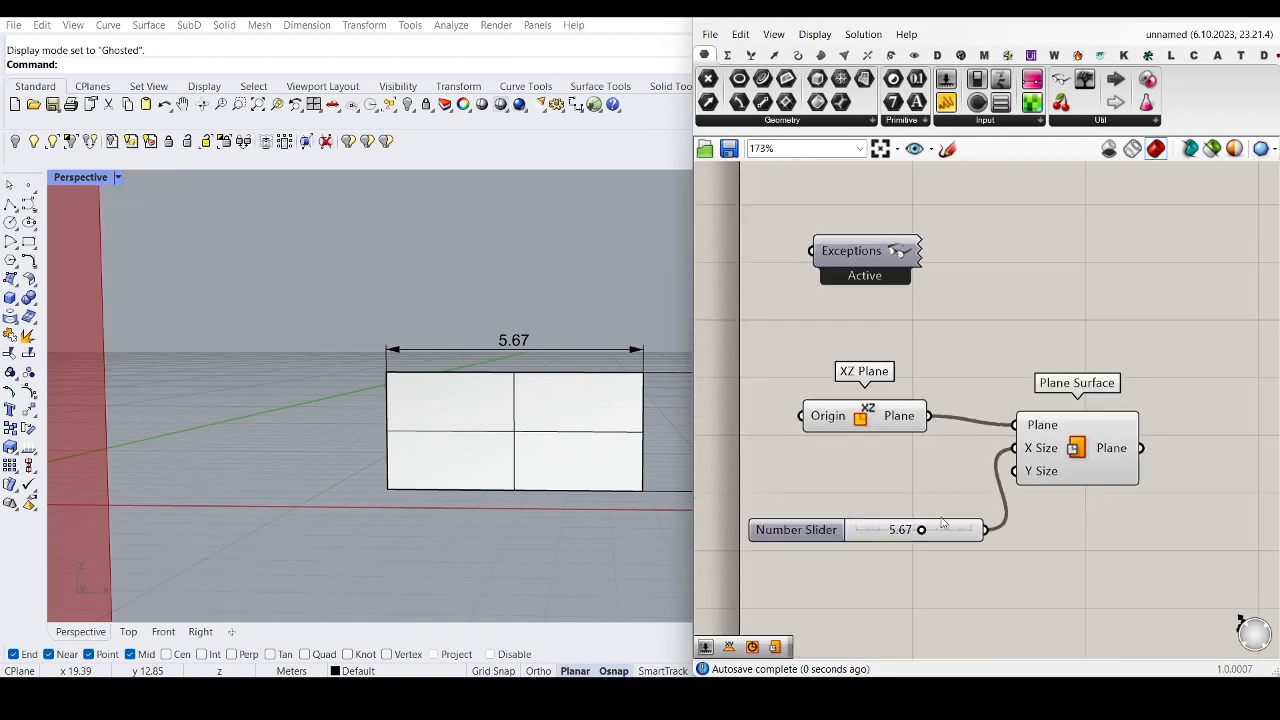
pyautogui.moveTo(943, 528); pyautogui.dragTo(919, 486)
# Step: Create a 2.62 number slider and connect it to the Y Size of Plane Surface
pyautogui.doubleClick(893, 528)
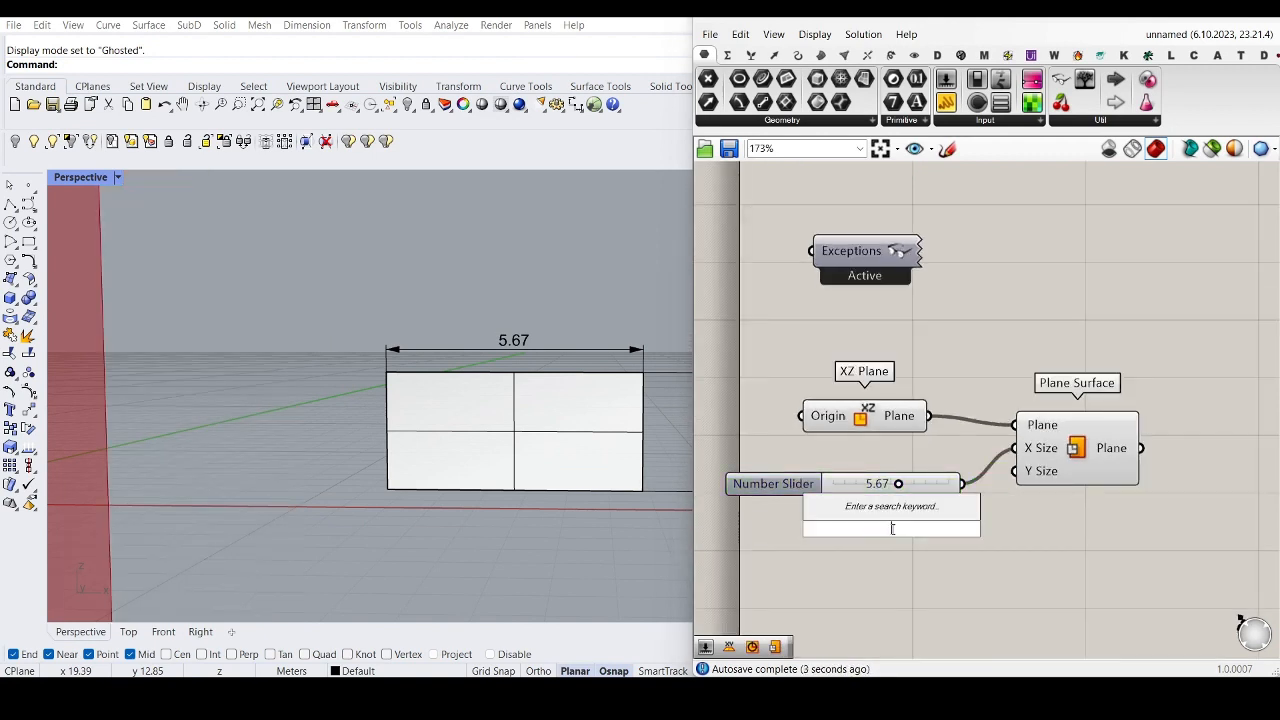
pyautogui.write('2.62')
pyautogui.press('Return')
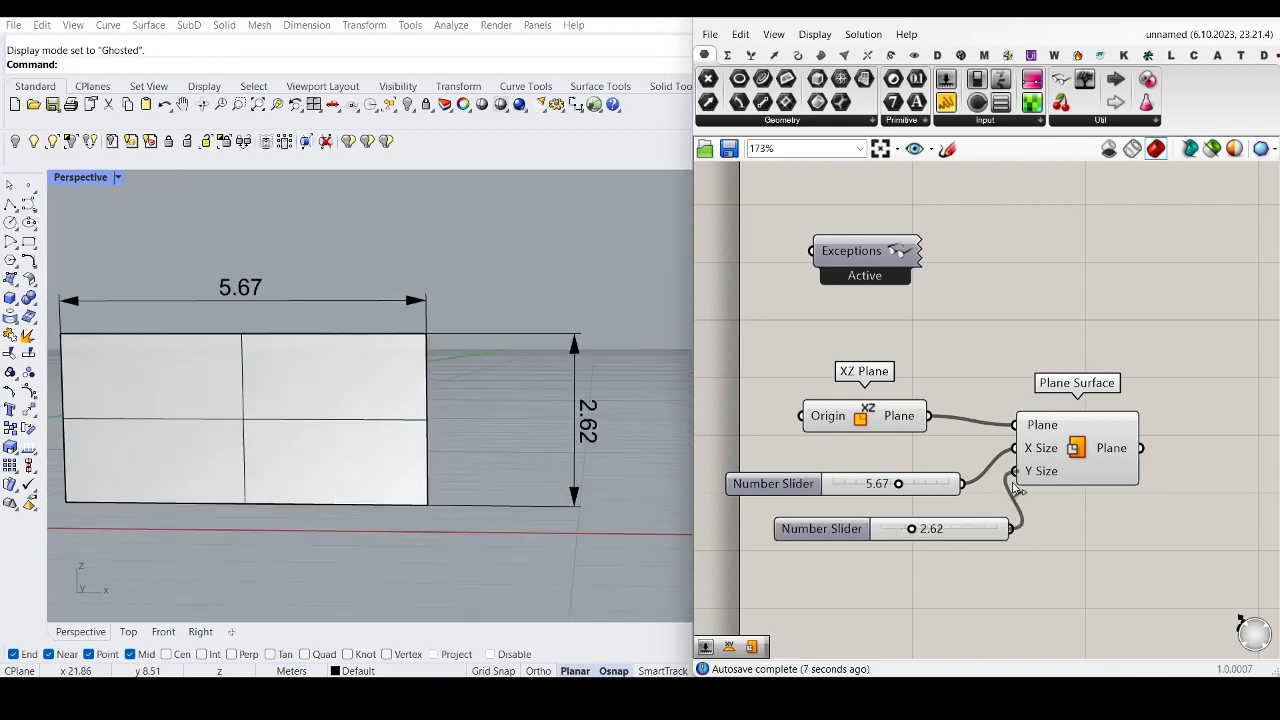
# Step: Compare the parametric plane surface at the origin with the dimensioned reference rectangle
pyautogui.scroll(-8, 304, 437)
pyautogui.scroll(10, 283, 431)
pyautogui.scroll(-7, 283, 416)
pyautogui.moveTo(283, 411); pyautogui.dragTo(335, 408, button='right')
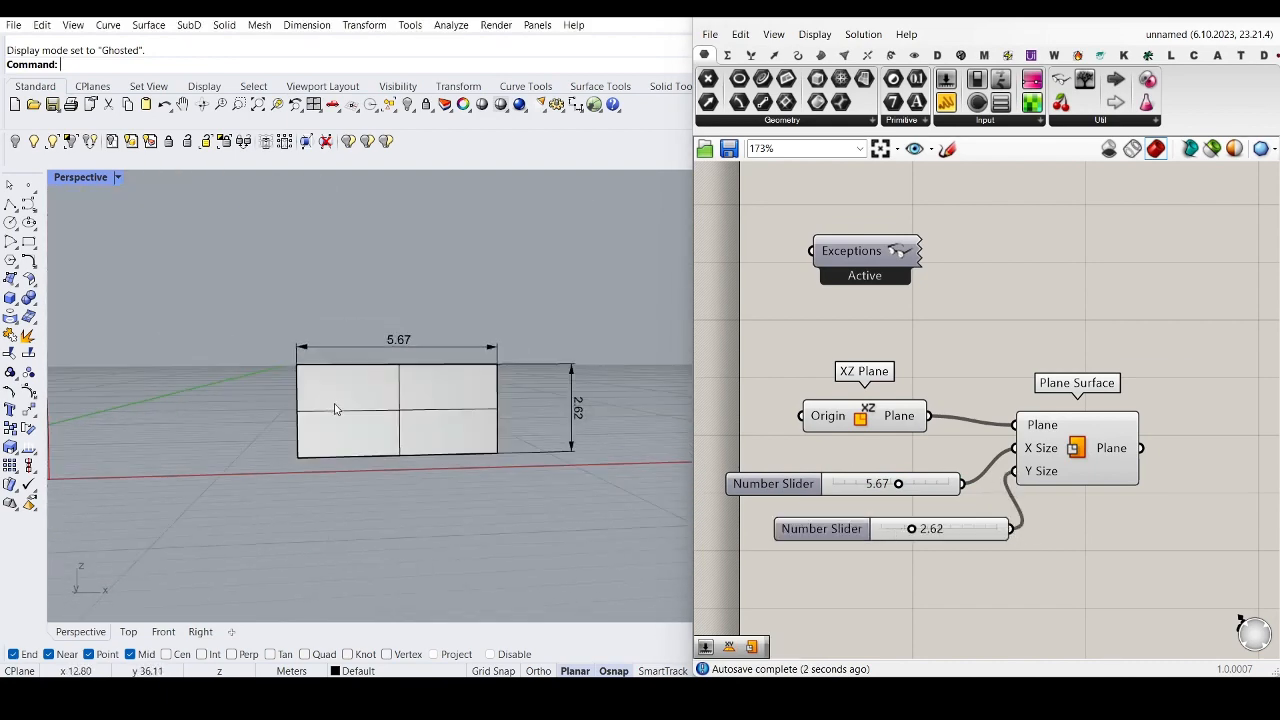
pyautogui.scroll(-6, 680, 345)
pyautogui.scroll(6, 299, 388)
pyautogui.scroll(-5, 832, 470)
pyautogui.scroll(4, 912, 455)
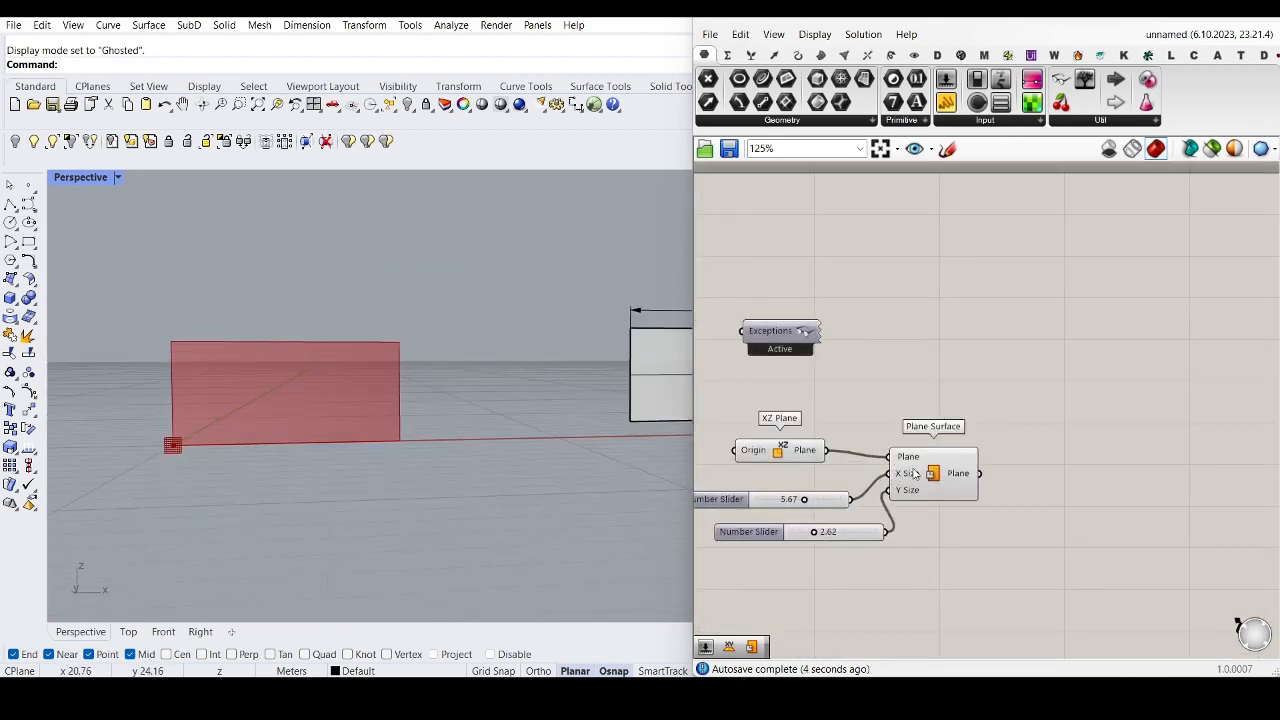
pyautogui.moveTo(866, 520); pyautogui.dragTo(741, 532, button='right')
pyautogui.scroll(-3, 630, 455)
pyautogui.scroll(7, 225, 372)
pyautogui.moveTo(215, 368); pyautogui.dragTo(270, 394, button='right')
pyautogui.scroll(-3, 212, 392)
pyautogui.scroll(3, 205, 390)
pyautogui.scroll(-2, 205, 392)
pyautogui.scroll(-2, 915, 296)
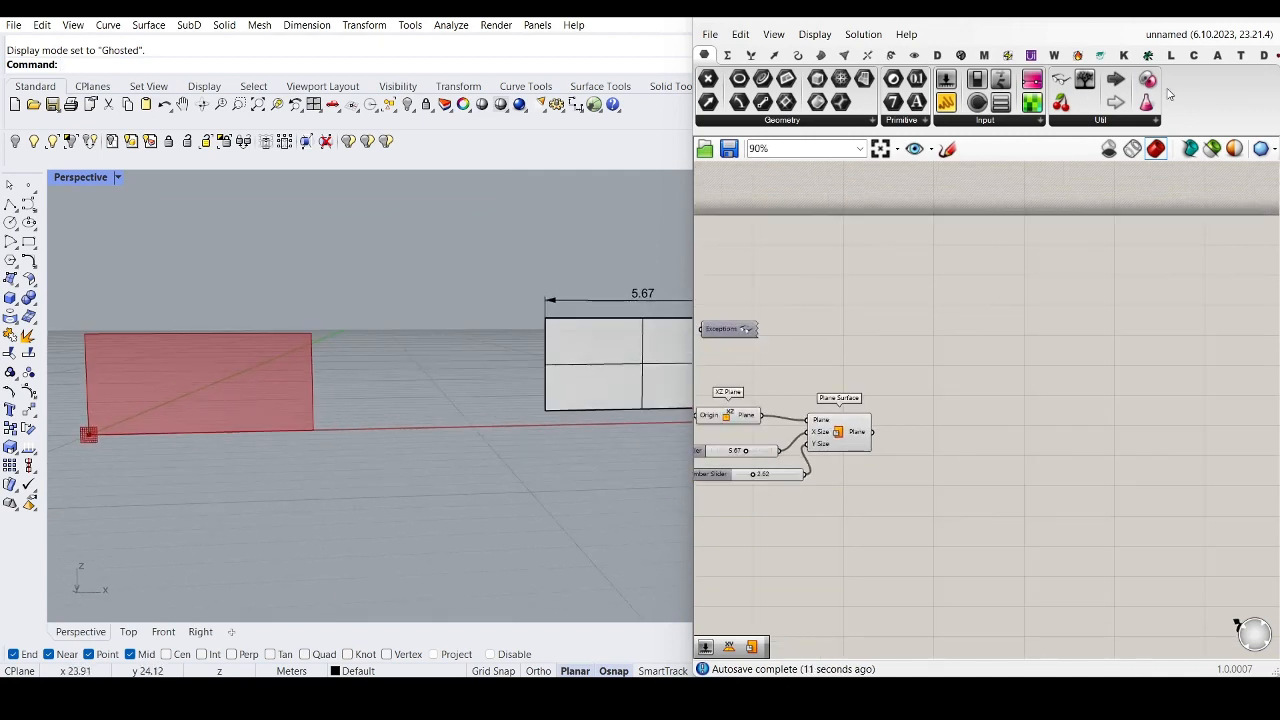
# Step: Add a LunchBox Triangle Panels B component and connect the Plane Surface output to its Surface input
pyautogui.click(1171, 56)
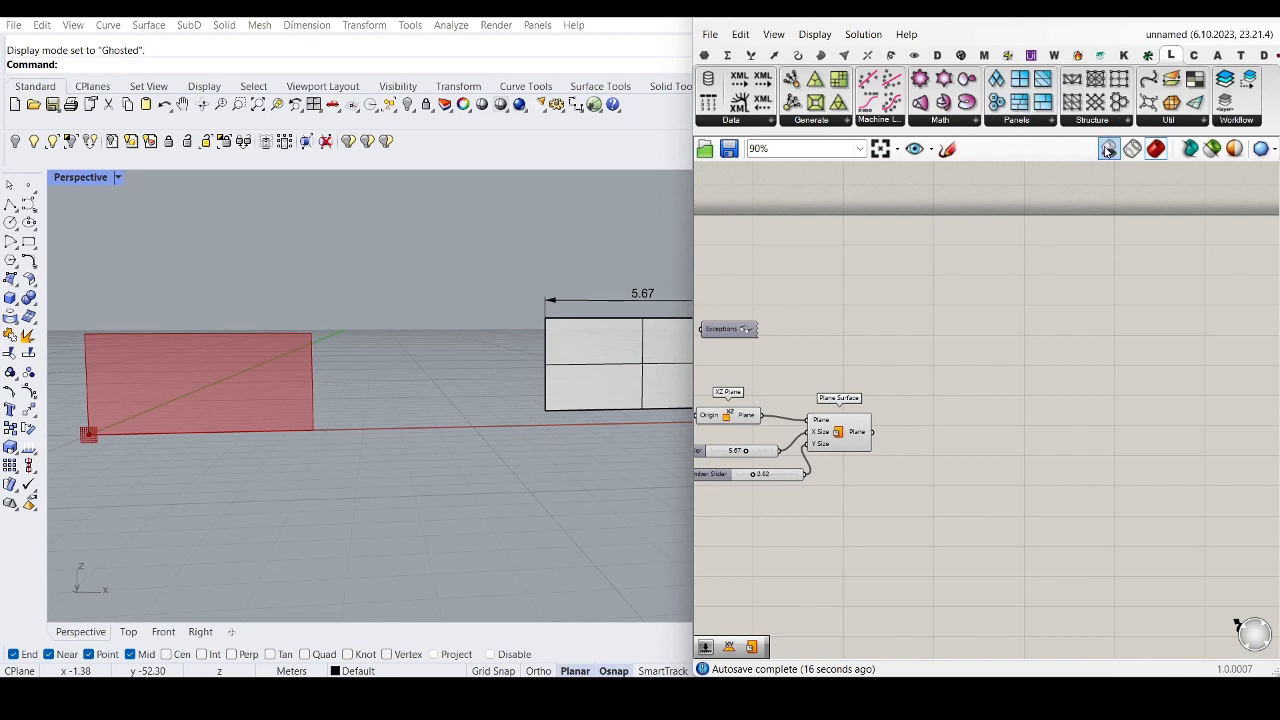
pyautogui.scroll(2, 954, 418)
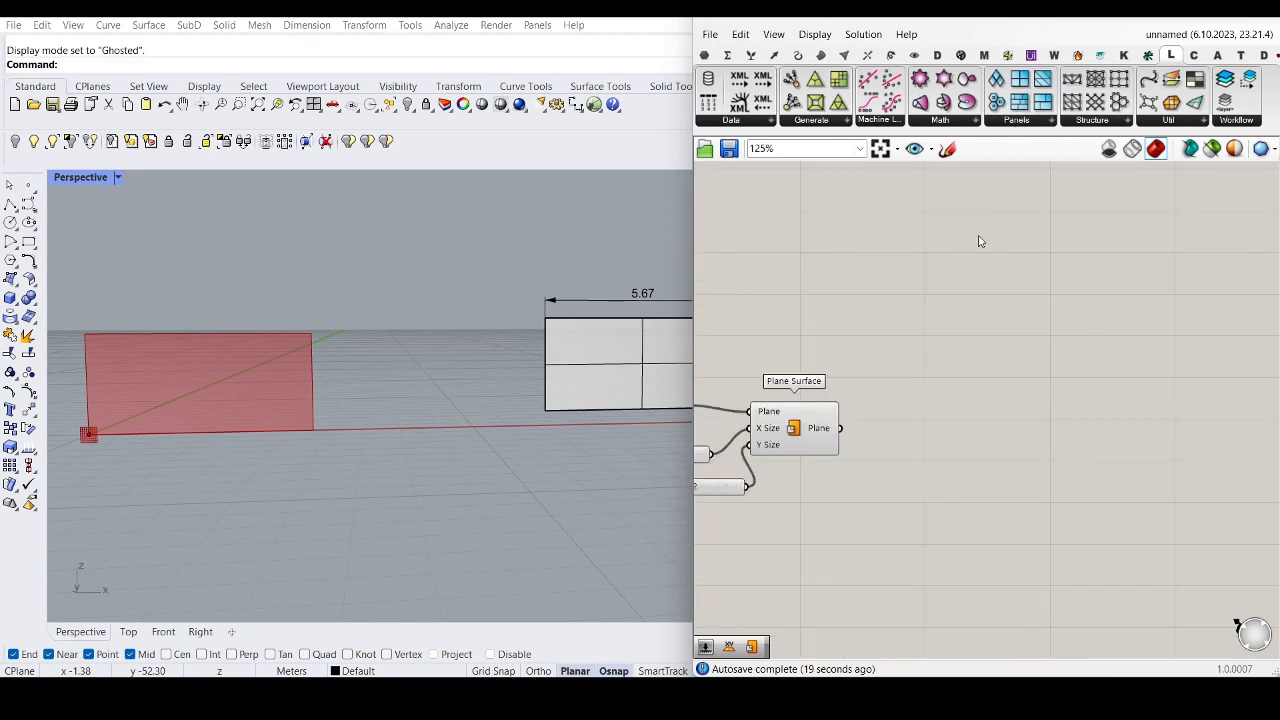
pyautogui.click(1015, 124)
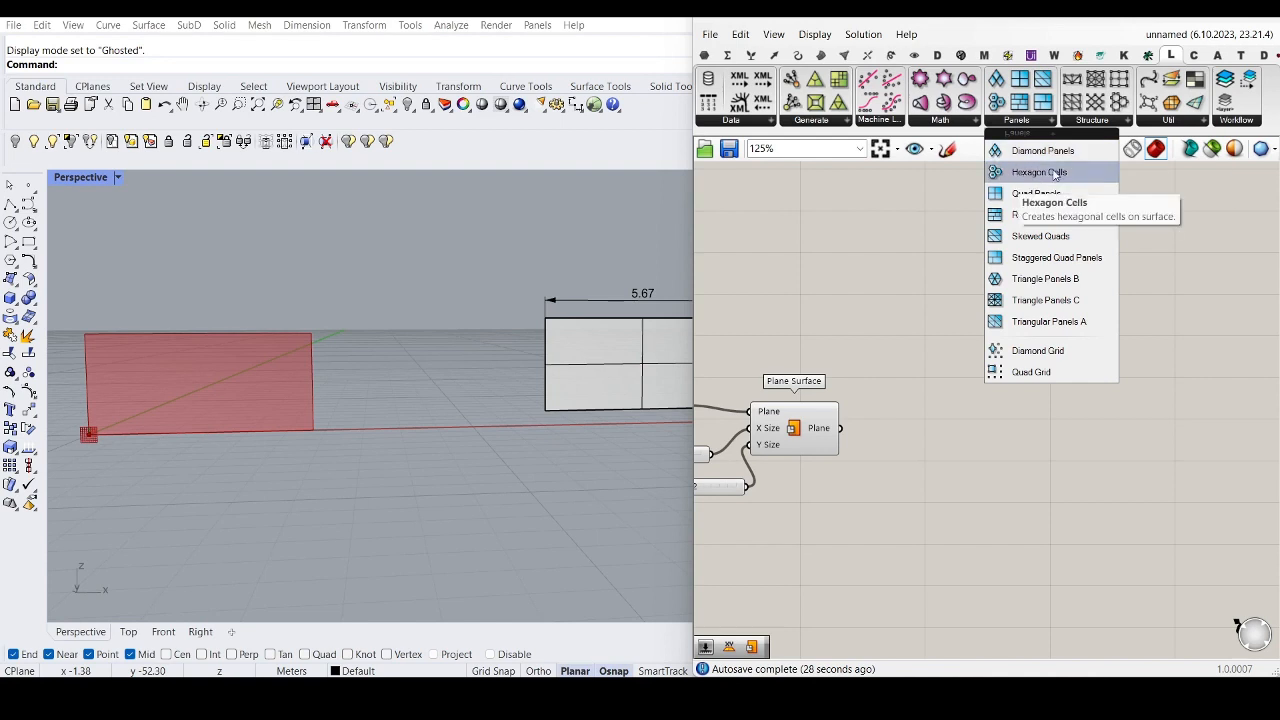
pyautogui.click(1041, 287)
pyautogui.click(971, 437)
pyautogui.scroll(3, 857, 429)
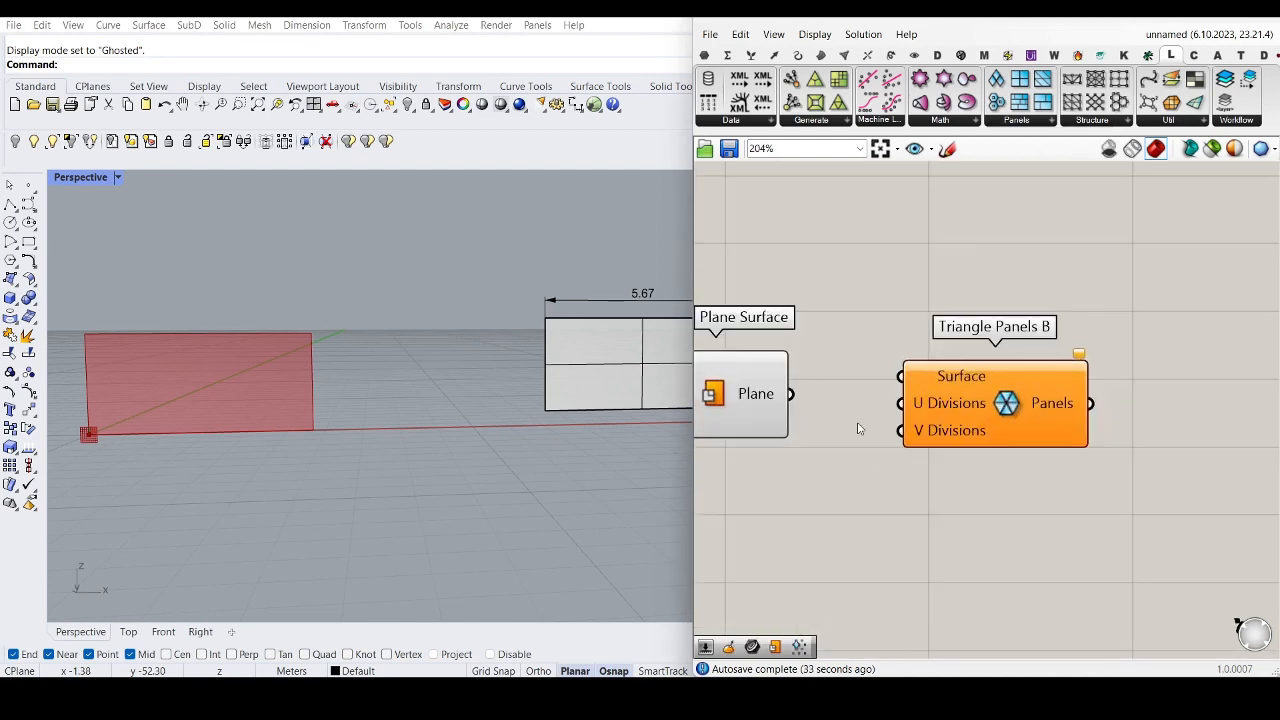
pyautogui.moveTo(790, 394); pyautogui.dragTo(901, 376)
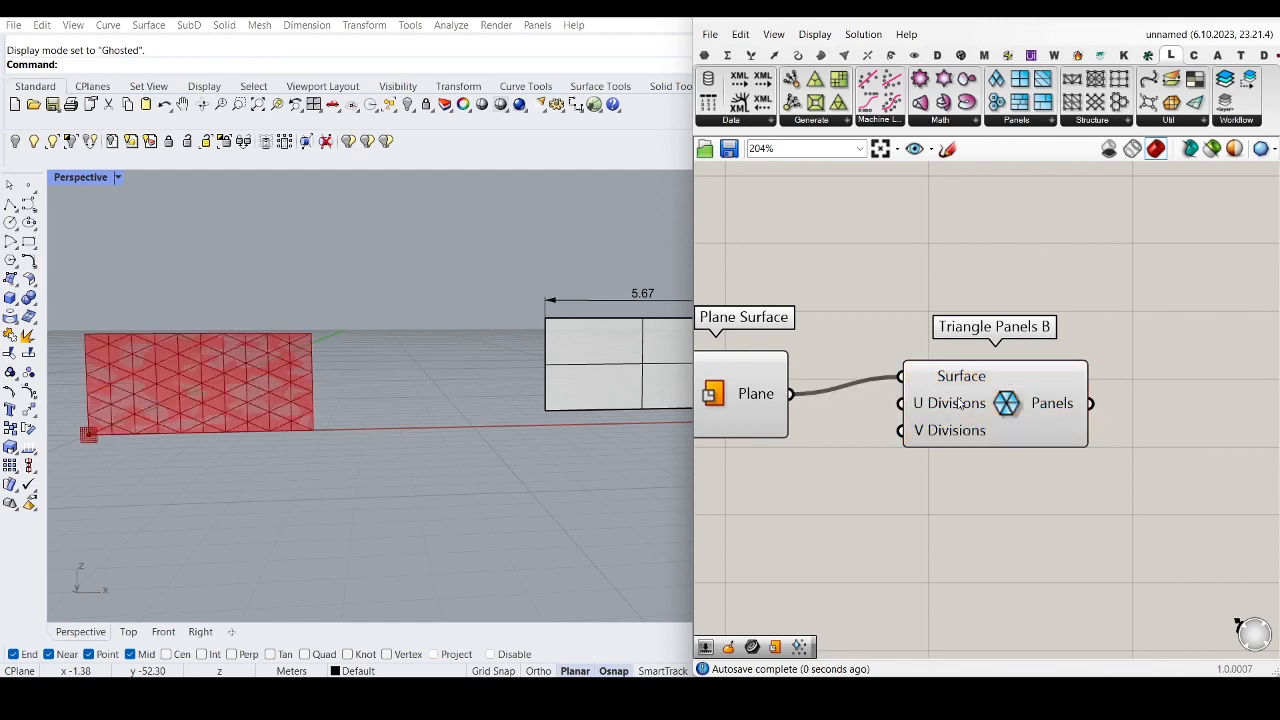
# Step: Move Triangle Panels B farther from Plane Surface, create a 20 number slider, and connect it to U Divisions
pyautogui.scroll(3, 278, 371)
pyautogui.moveTo(818, 500); pyautogui.dragTo(864, 482, button='right')
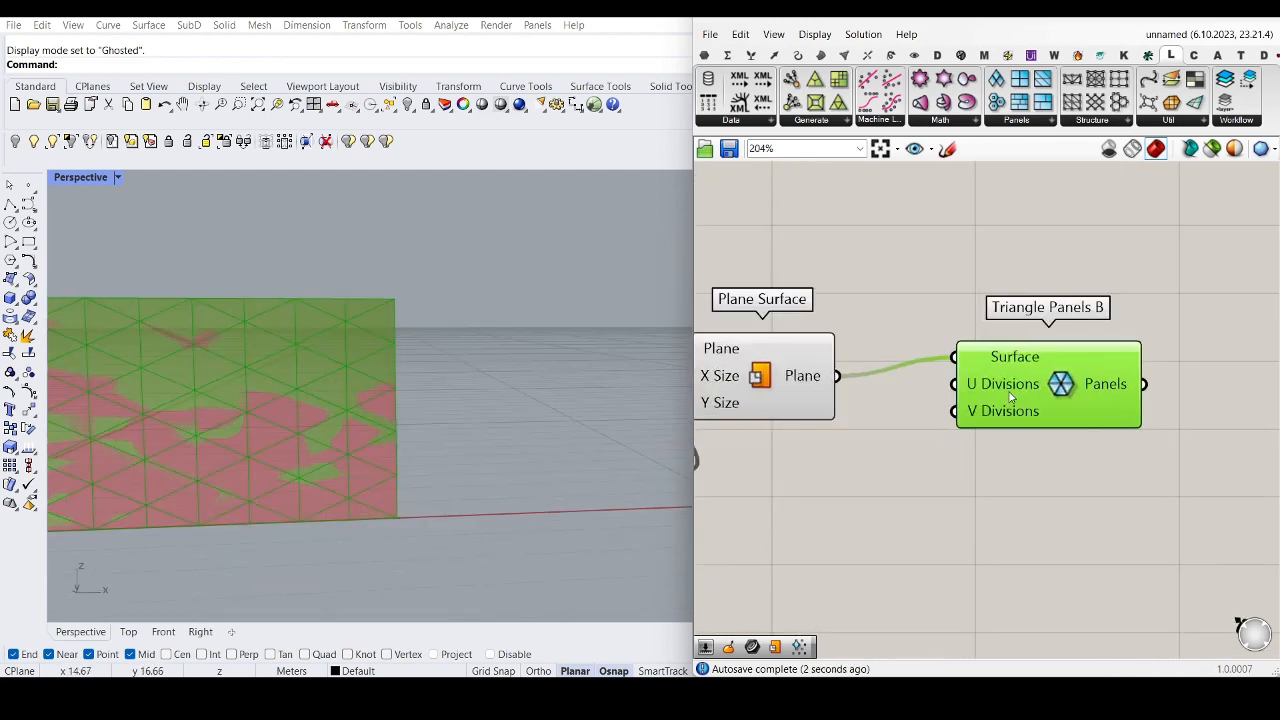
pyautogui.moveTo(1007, 392); pyautogui.dragTo(1053, 398)
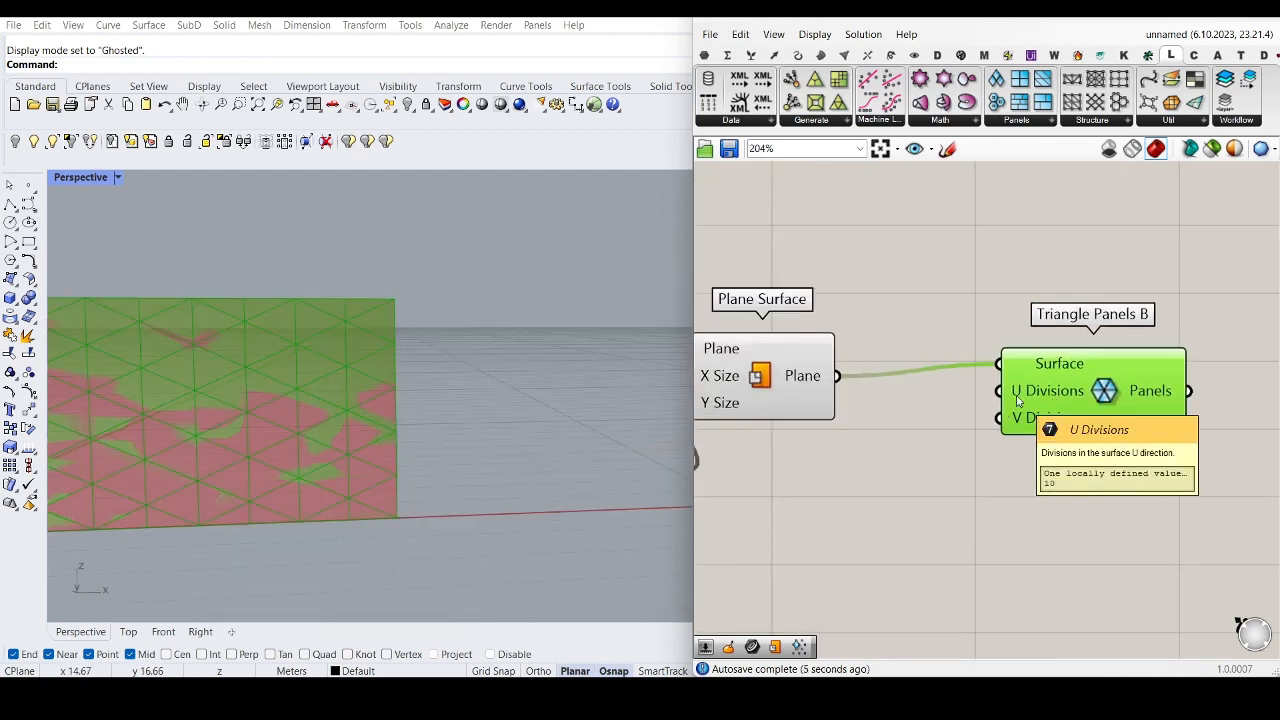
pyautogui.doubleClick(862, 475)
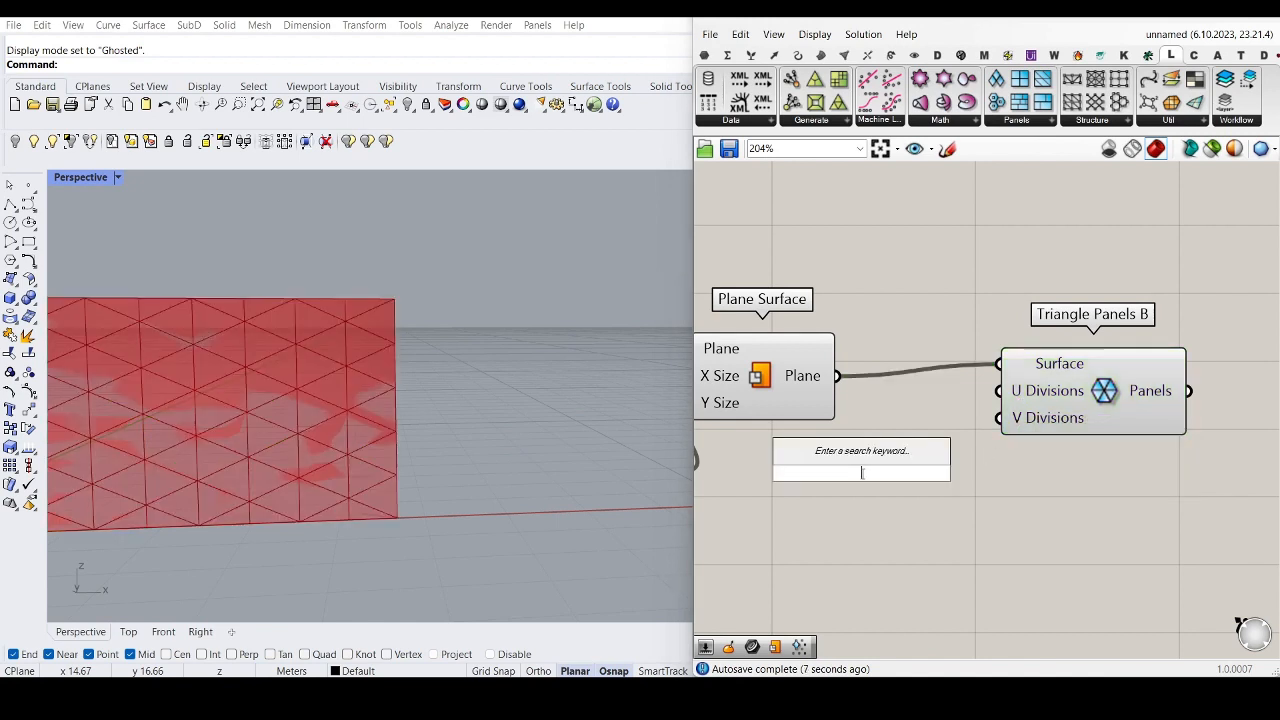
pyautogui.write('20')
pyautogui.press('Return')
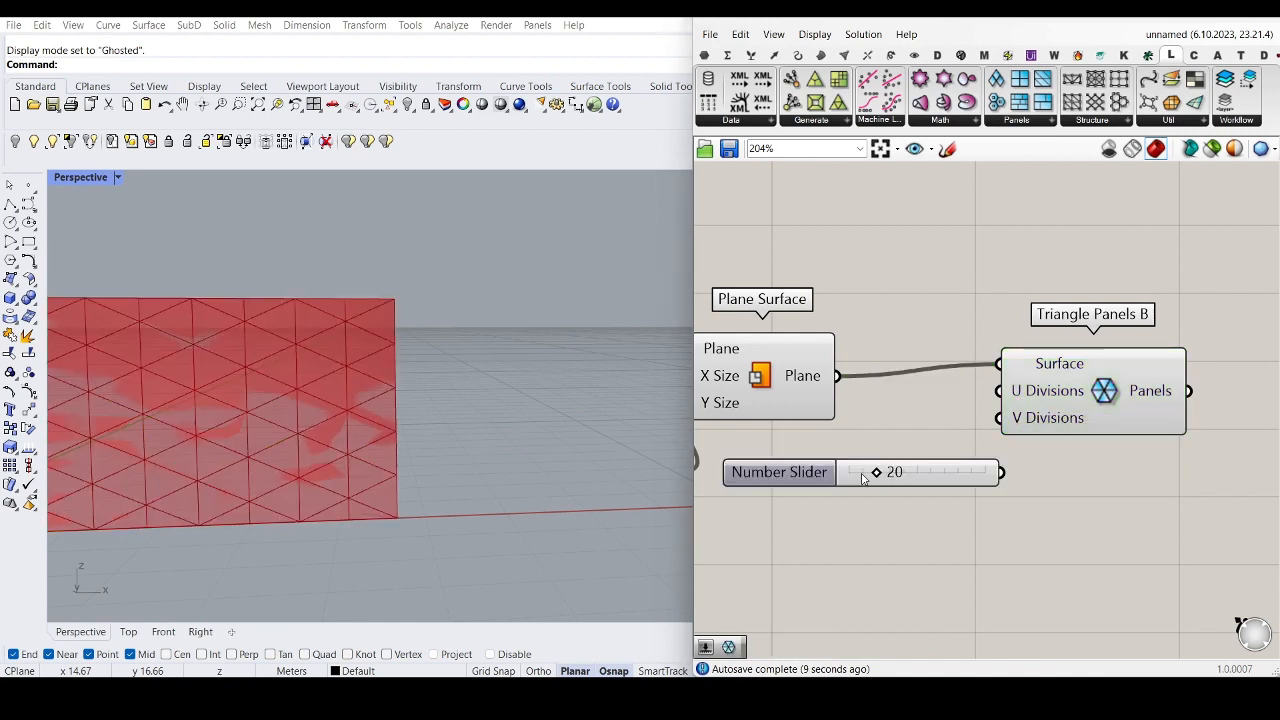
pyautogui.moveTo(954, 470); pyautogui.dragTo(999, 391)
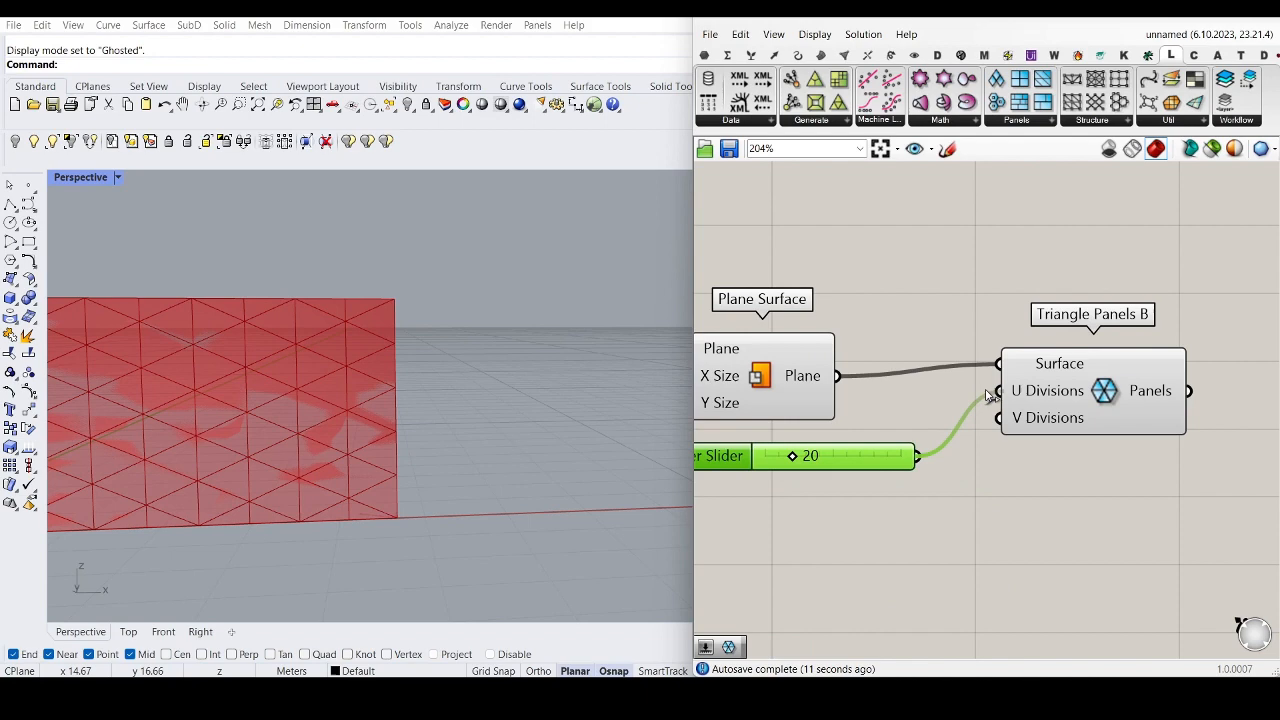
# Step: Create a 10 number slider below the U Divisions slider and connect it to V Divisions of Triangle Panels B
pyautogui.doubleClick(812, 496)
pyautogui.write('10')
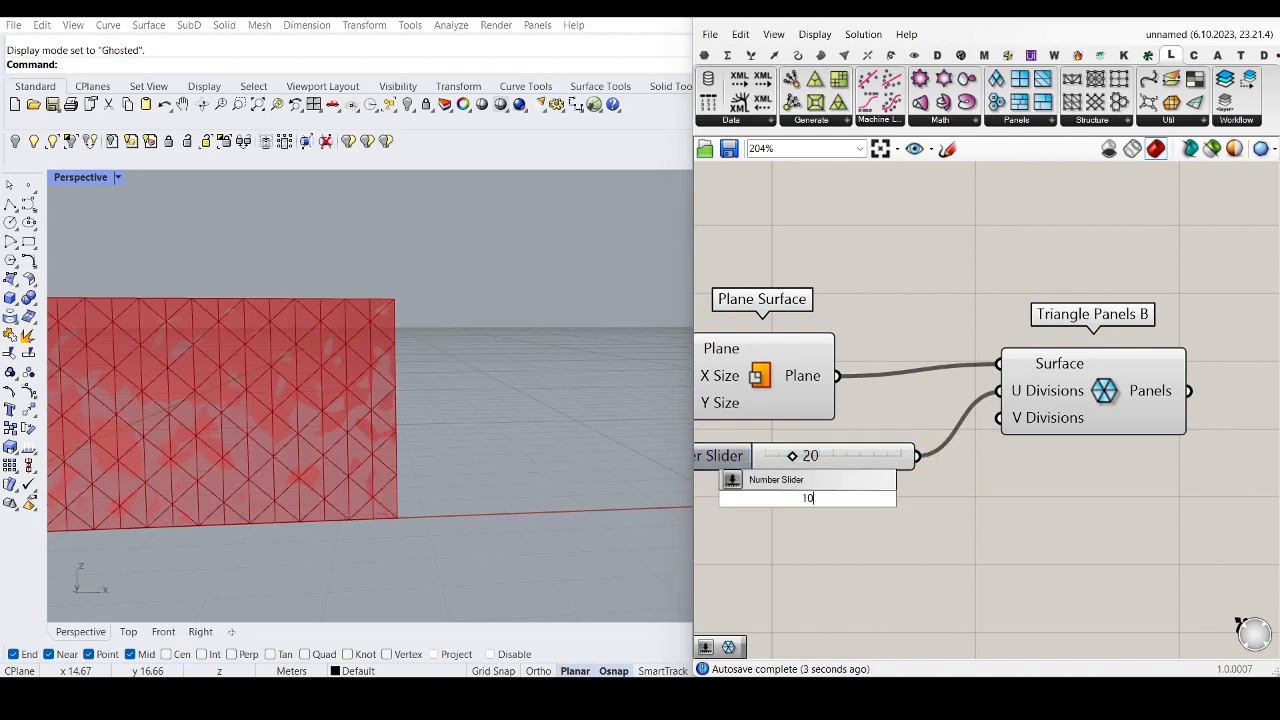
pyautogui.press('Return')
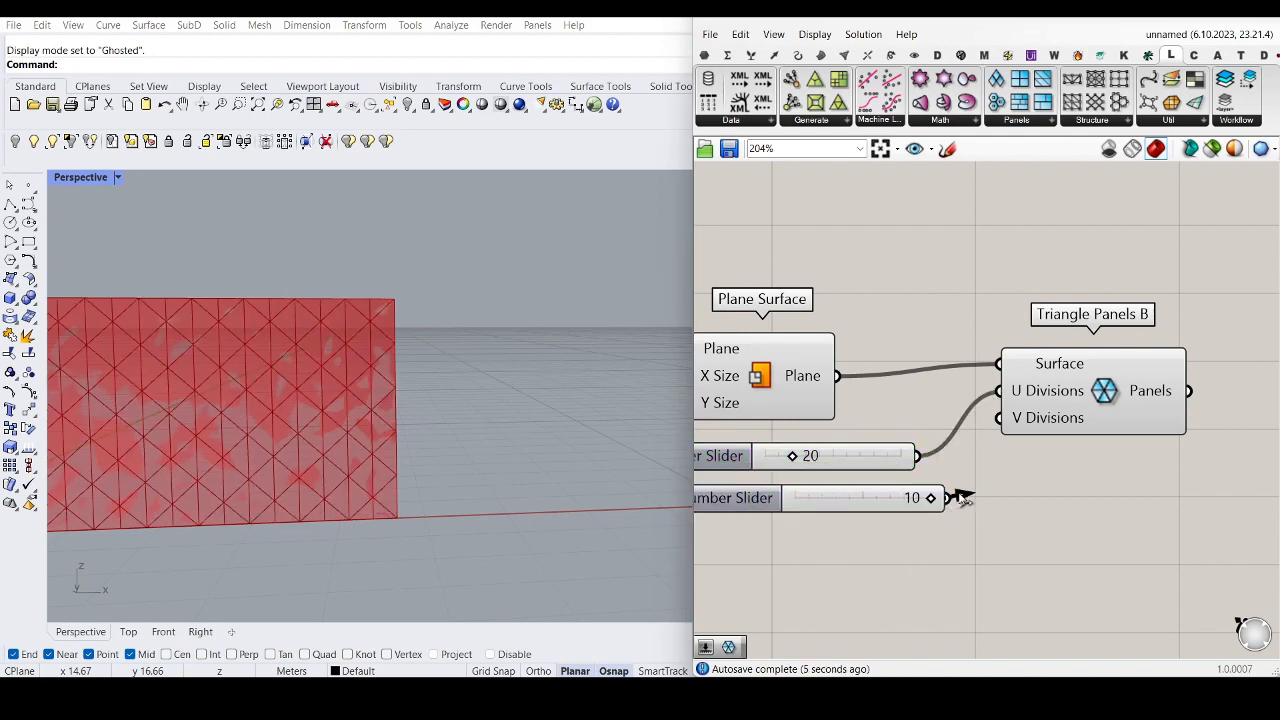
pyautogui.moveTo(958, 497); pyautogui.dragTo(999, 418)
# Step: Turn off the preview of the XZ Plane and Plane Surface components
pyautogui.scroll(-4, 414, 491)
pyautogui.moveTo(414, 491); pyautogui.dragTo(389, 483, button='right')
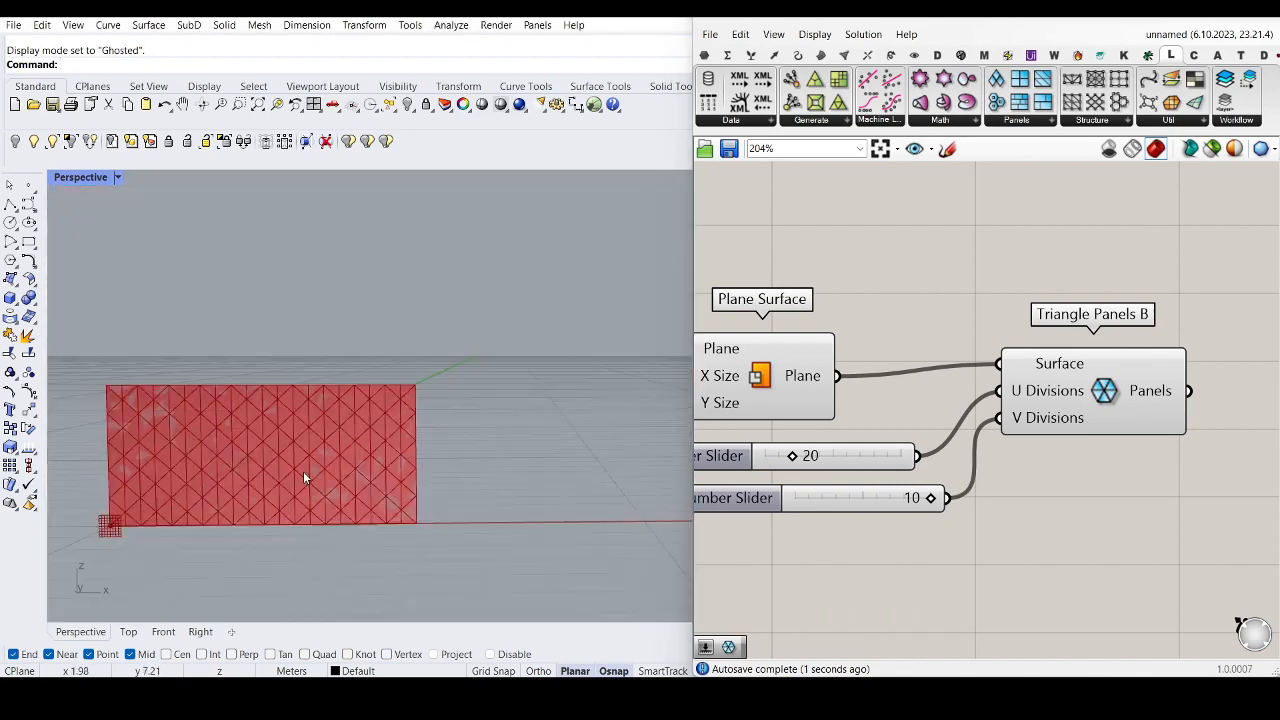
pyautogui.scroll(-4, 875, 478)
pyautogui.scroll(3, 852, 433)
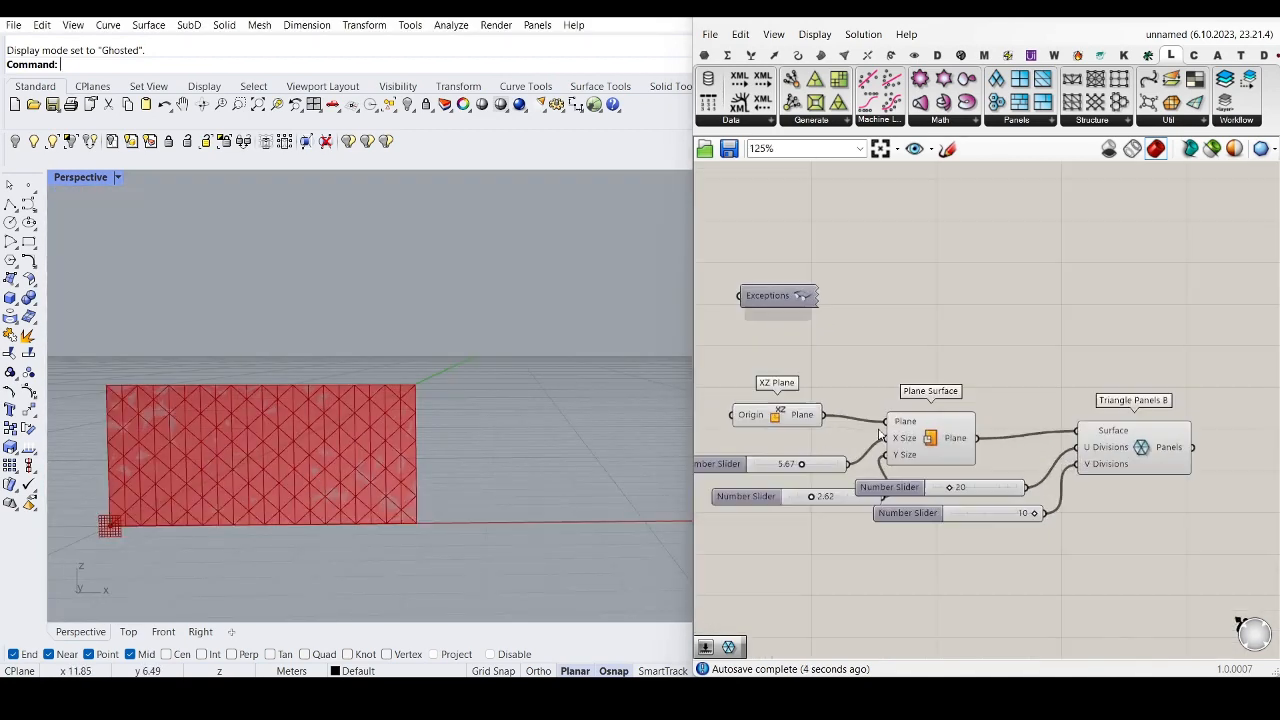
pyautogui.moveTo(1020, 488); pyautogui.dragTo(760, 395)
pyautogui.middleClick(1007, 295)
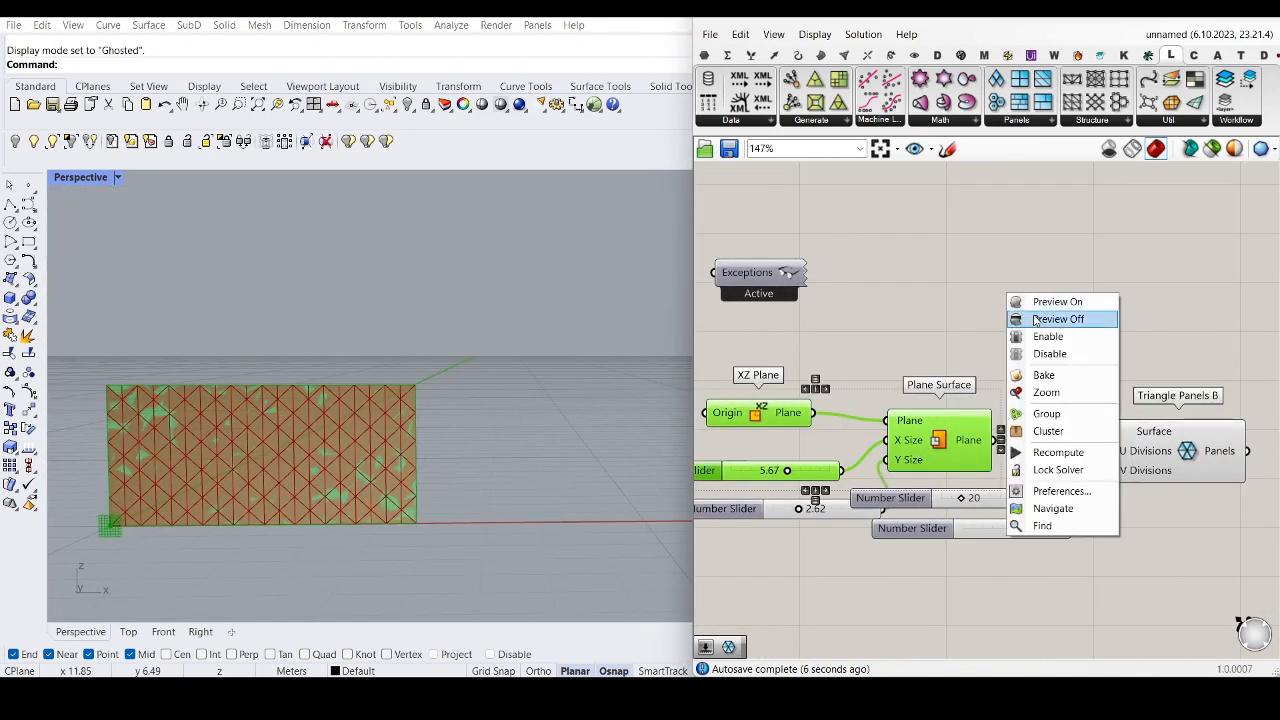
pyautogui.click(1032, 317)
# Step: Examine the component layout and the triangular panel pattern on the wall surface in the Rhino perspective view
pyautogui.scroll(-3, 908, 414)
pyautogui.scroll(2, 998, 330)
pyautogui.scroll(-4, 1020, 372)
pyautogui.scroll(4, 1023, 387)
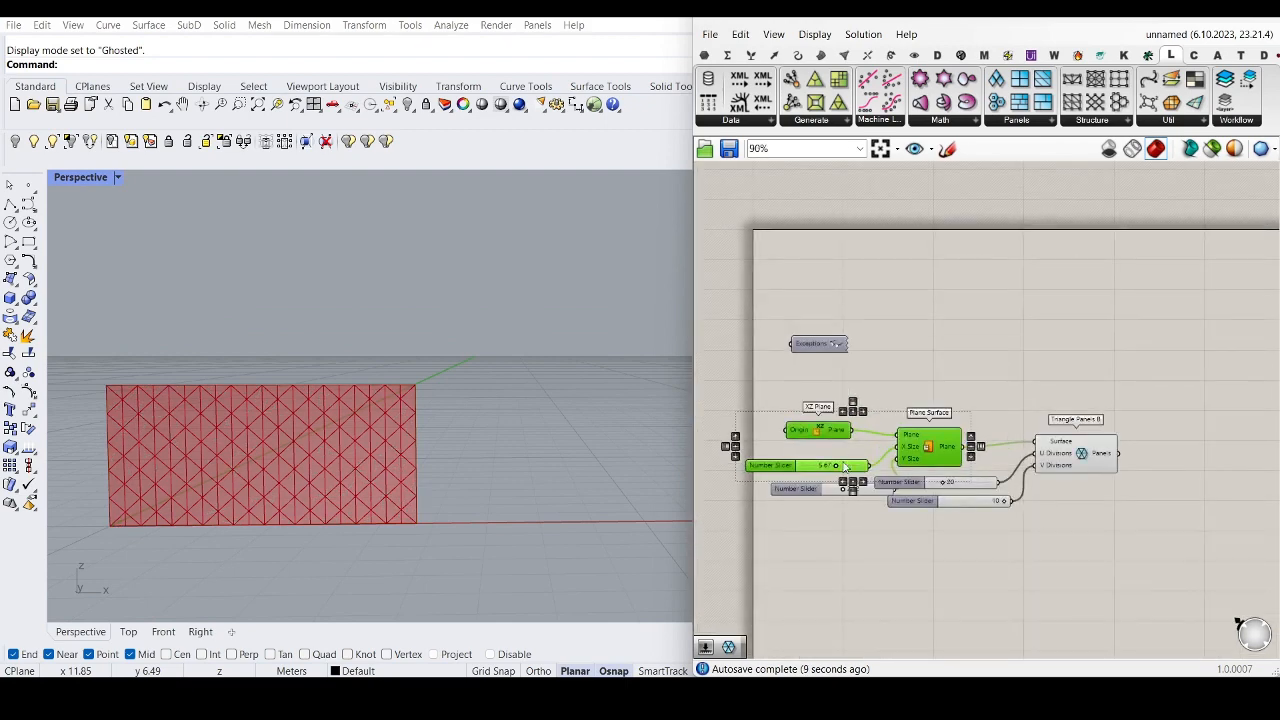
pyautogui.scroll(-3, 950, 360)
pyautogui.scroll(2, 856, 332)
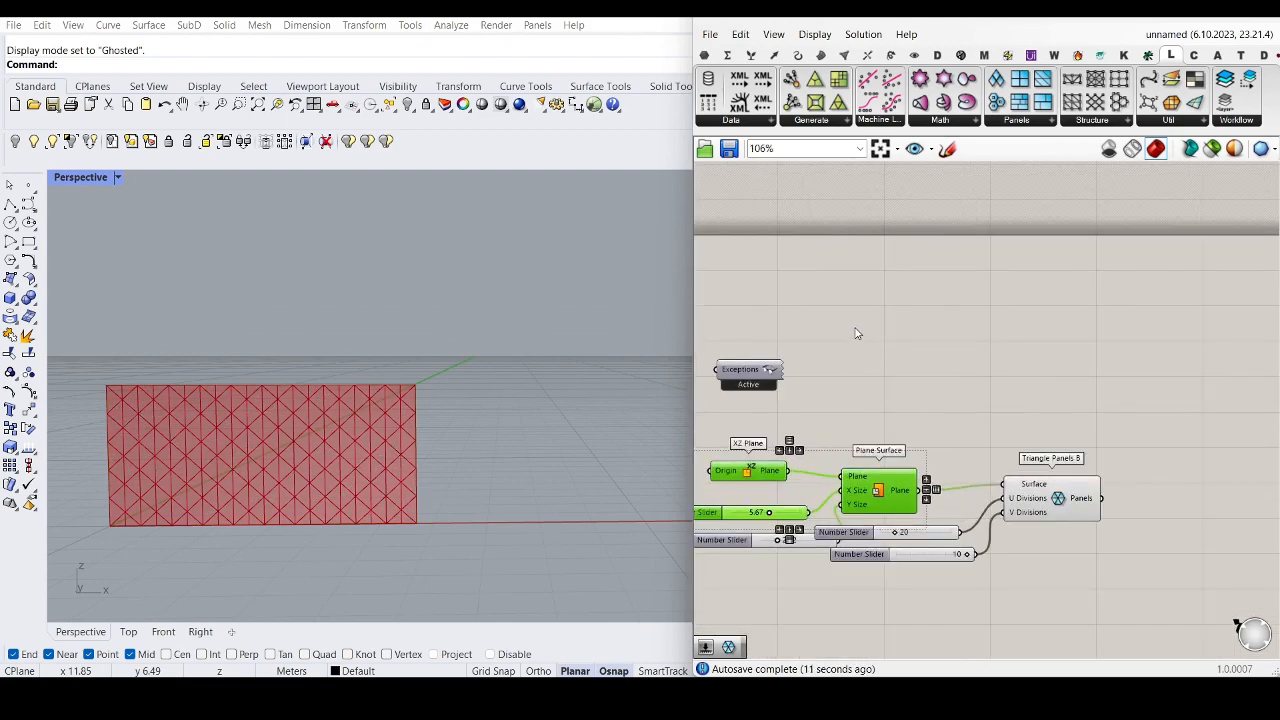
pyautogui.scroll(2, 304, 470)
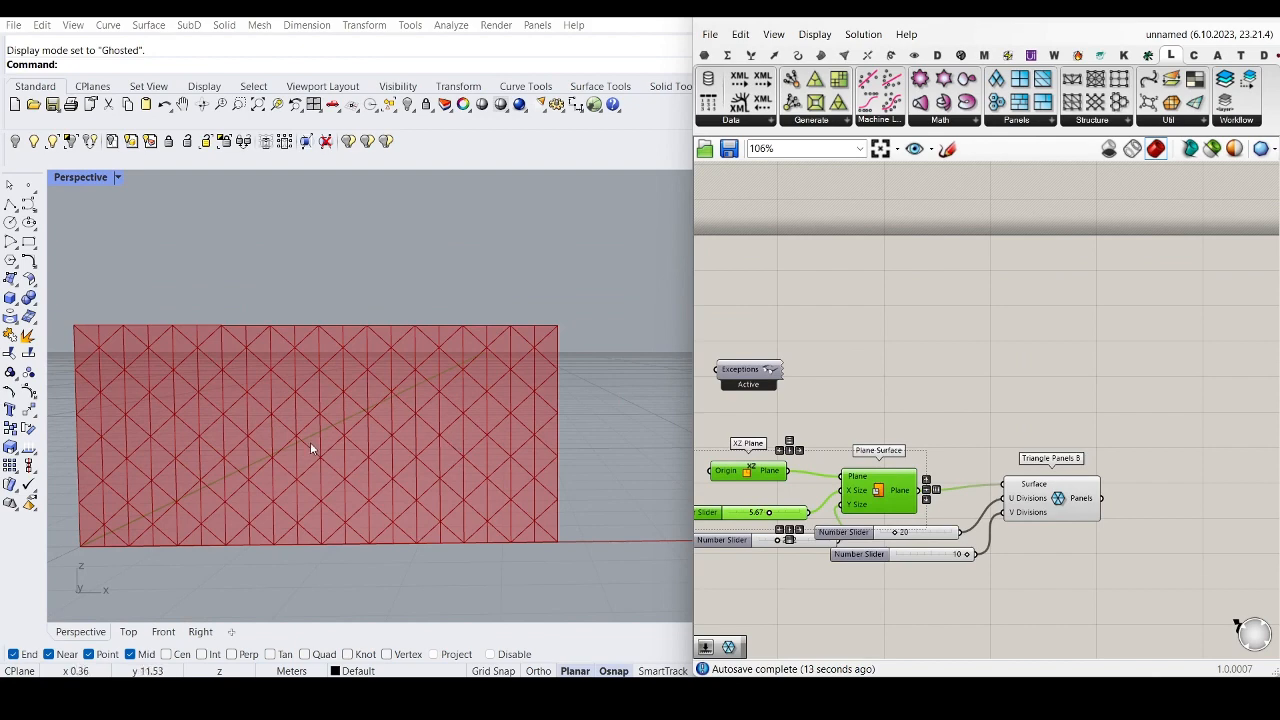
pyautogui.scroll(-2, 279, 424)
pyautogui.scroll(1, 294, 391)
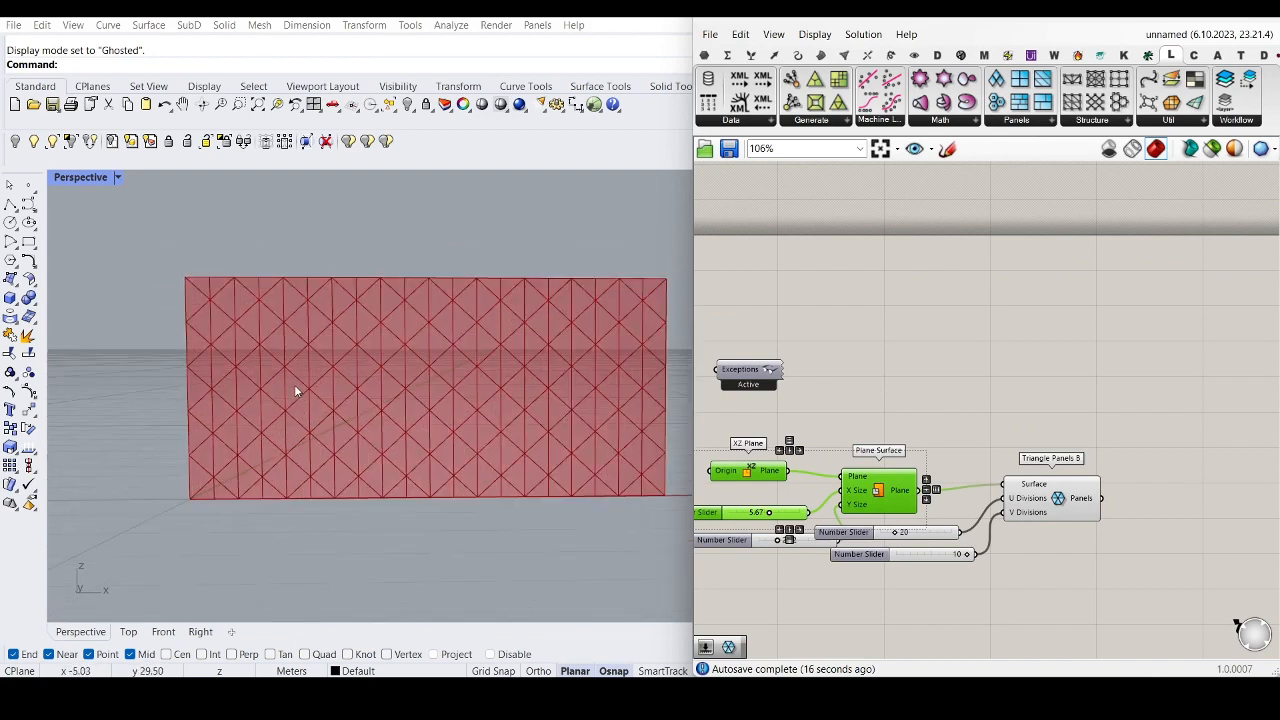
pyautogui.scroll(-1, 294, 391)
# Step: Add an Evaluate Surface component above the definition and connect the Plane Surface output to its Surface input
pyautogui.doubleClick(941, 348)
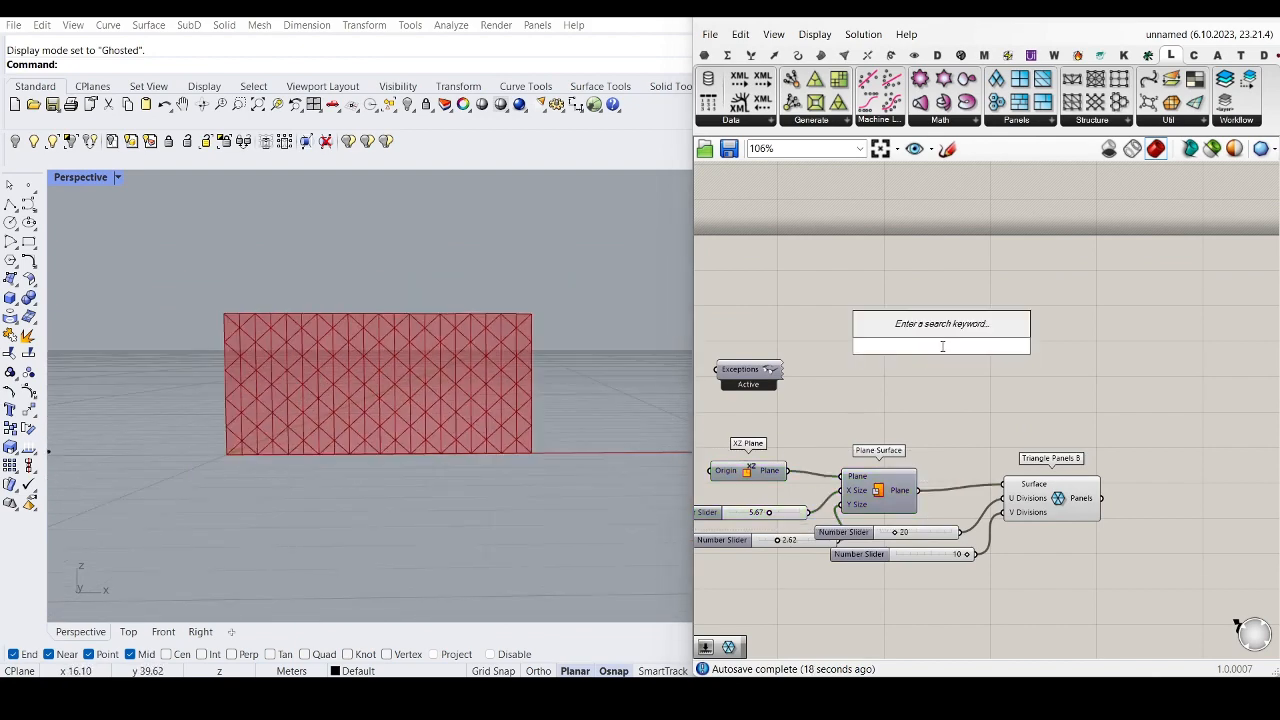
pyautogui.write('evalc')
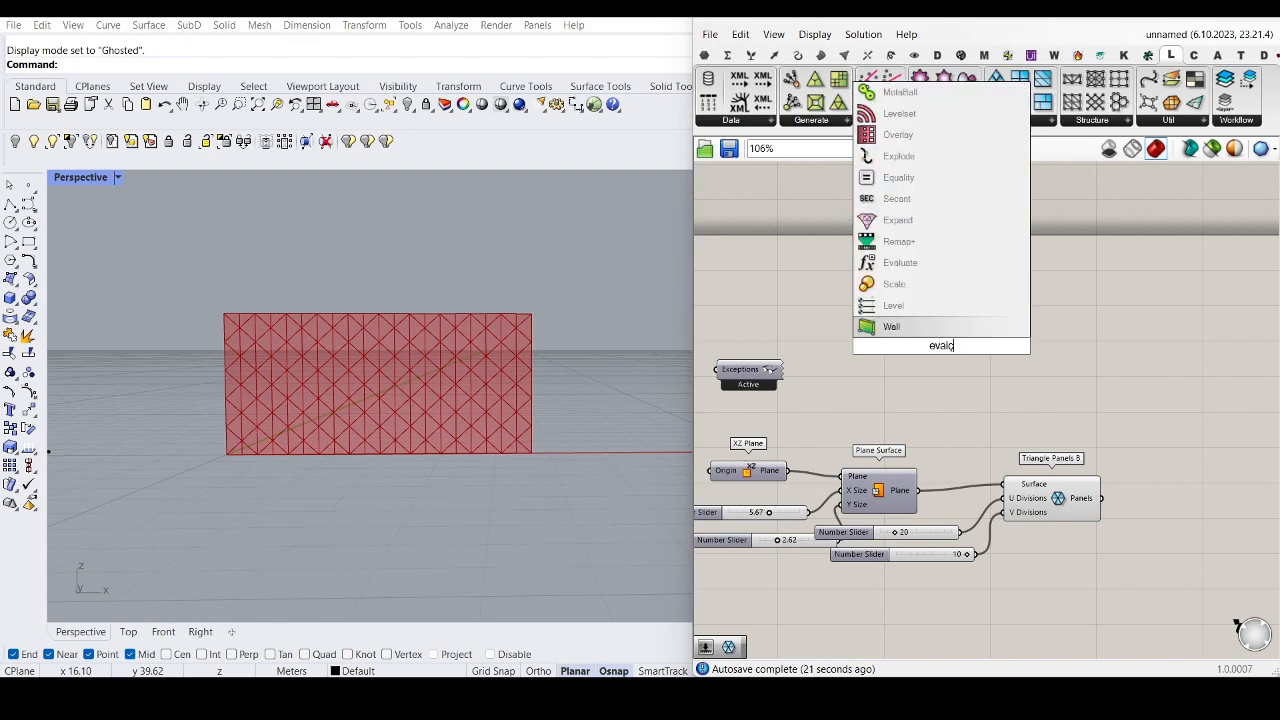
pyautogui.press('BackSpace')
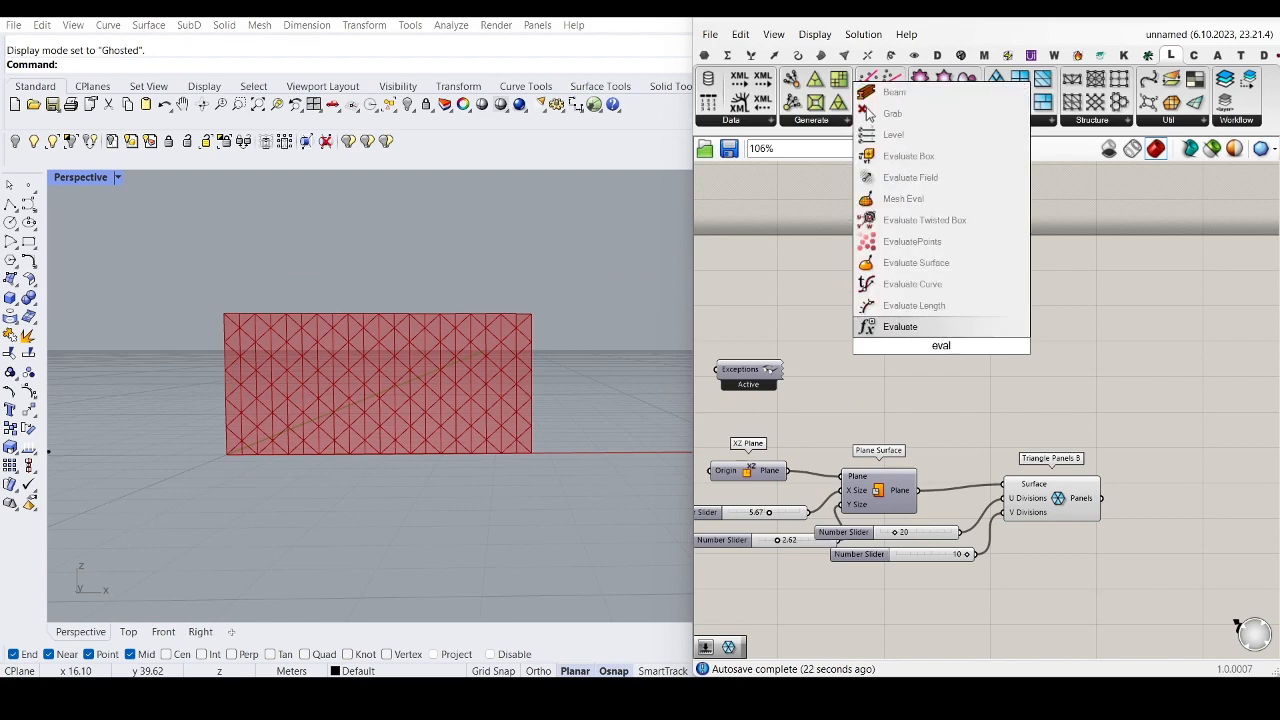
pyautogui.click(914, 263)
pyautogui.scroll(-1, 972, 380)
pyautogui.scroll(2, 972, 380)
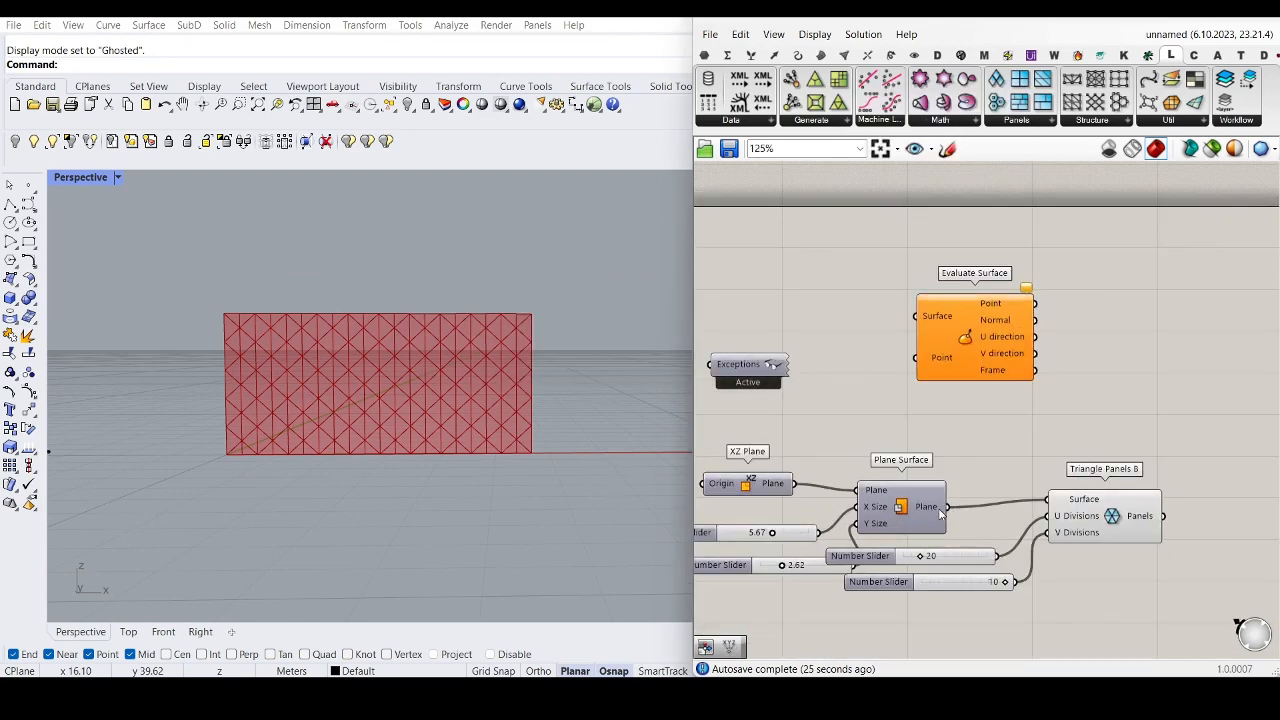
pyautogui.moveTo(948, 503); pyautogui.dragTo(916, 316)
# Step: Reparameterize the Surface input of Evaluate Surface
pyautogui.scroll(1, 1037, 322)
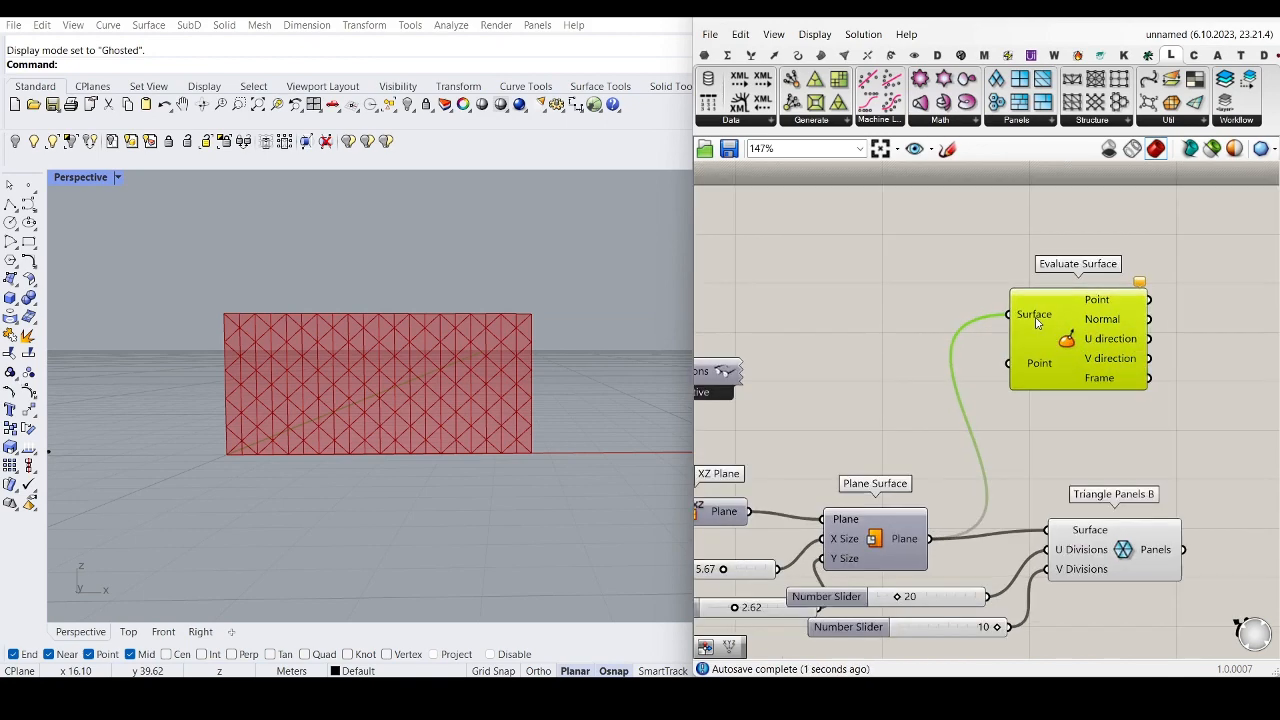
pyautogui.rightClick(1035, 318)
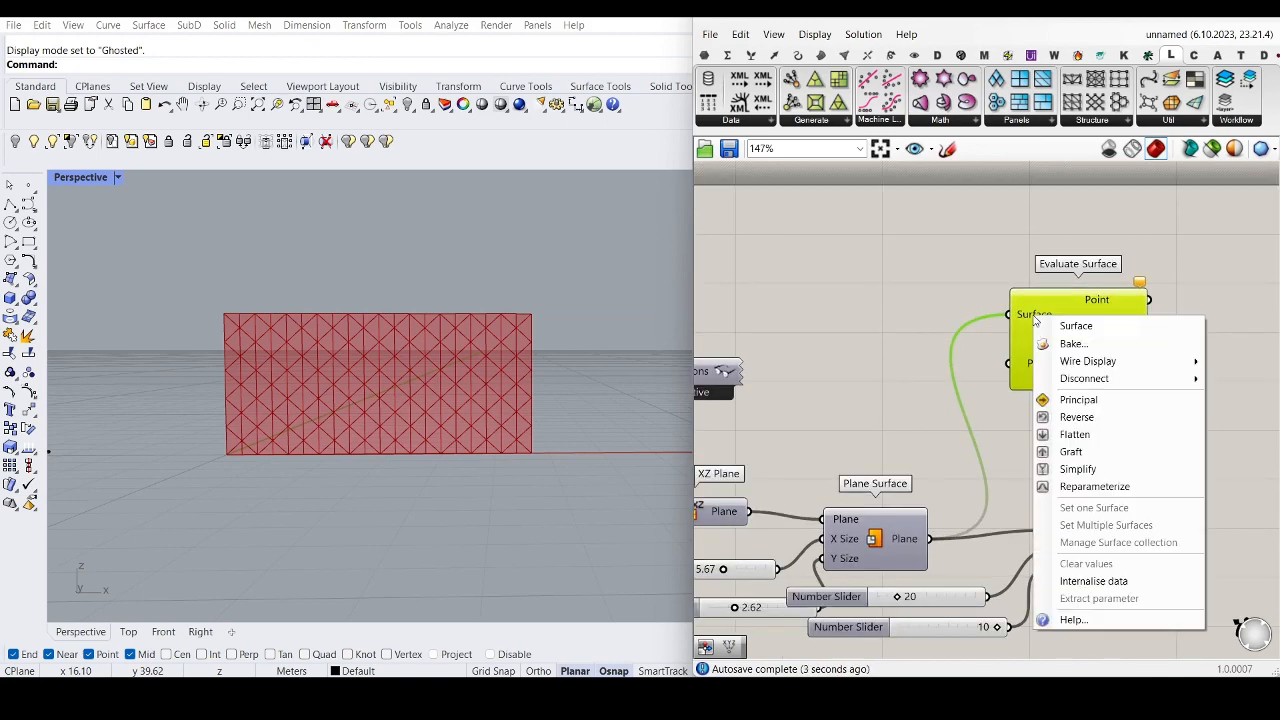
pyautogui.click(1085, 486)
# Step: Add an MD Slider above Plane Surface, make it smaller, and connect it to the Point input of Evaluate Surface
pyautogui.scroll(2, 1013, 343)
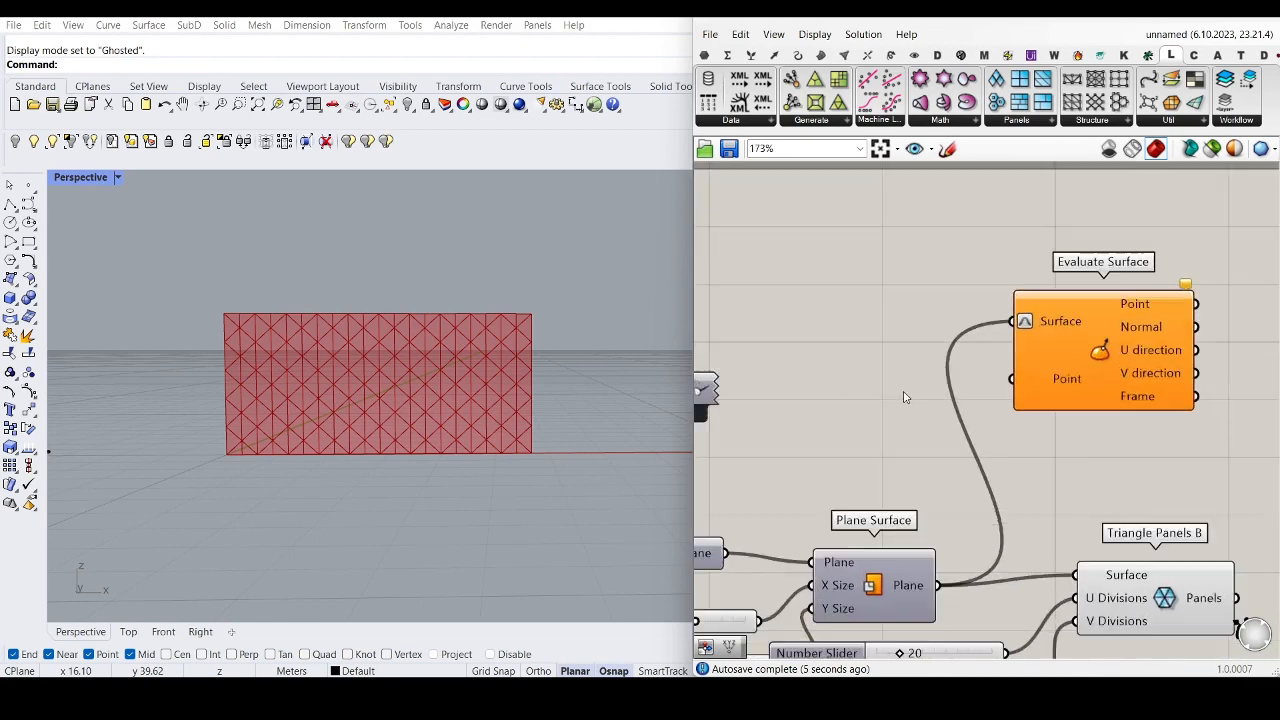
pyautogui.doubleClick(827, 398)
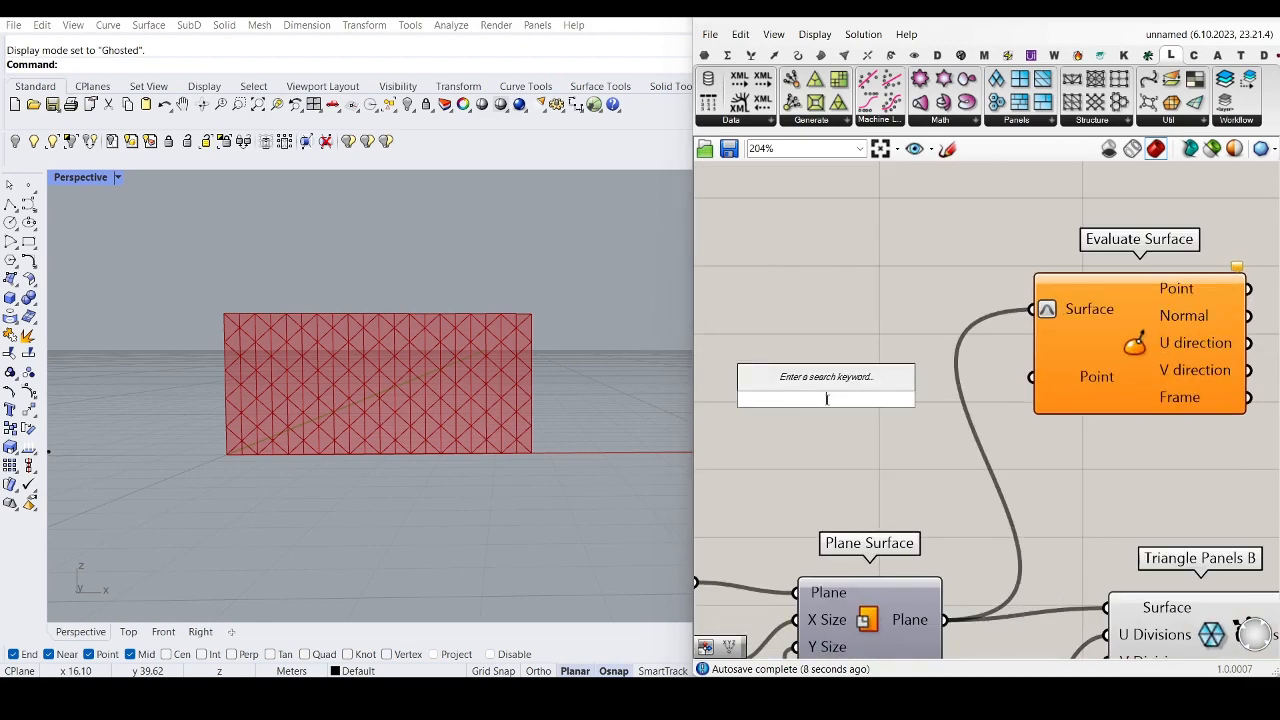
pyautogui.write('md')
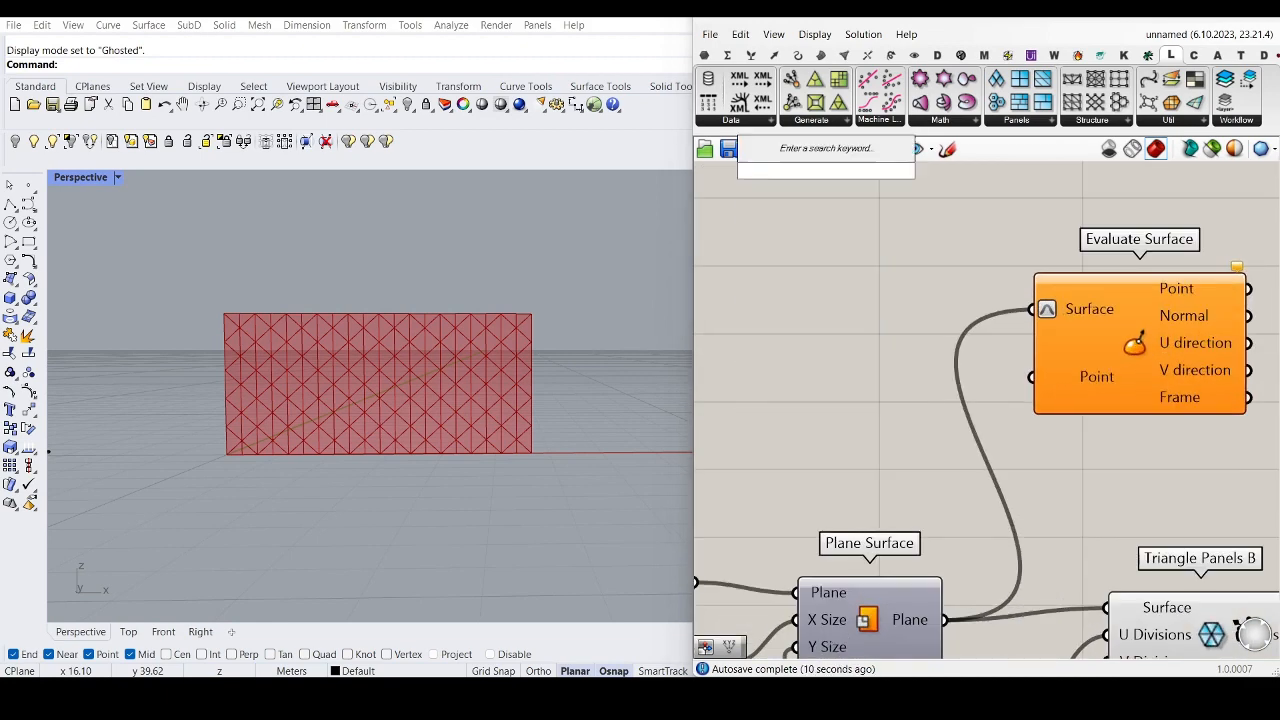
pyautogui.click(787, 380)
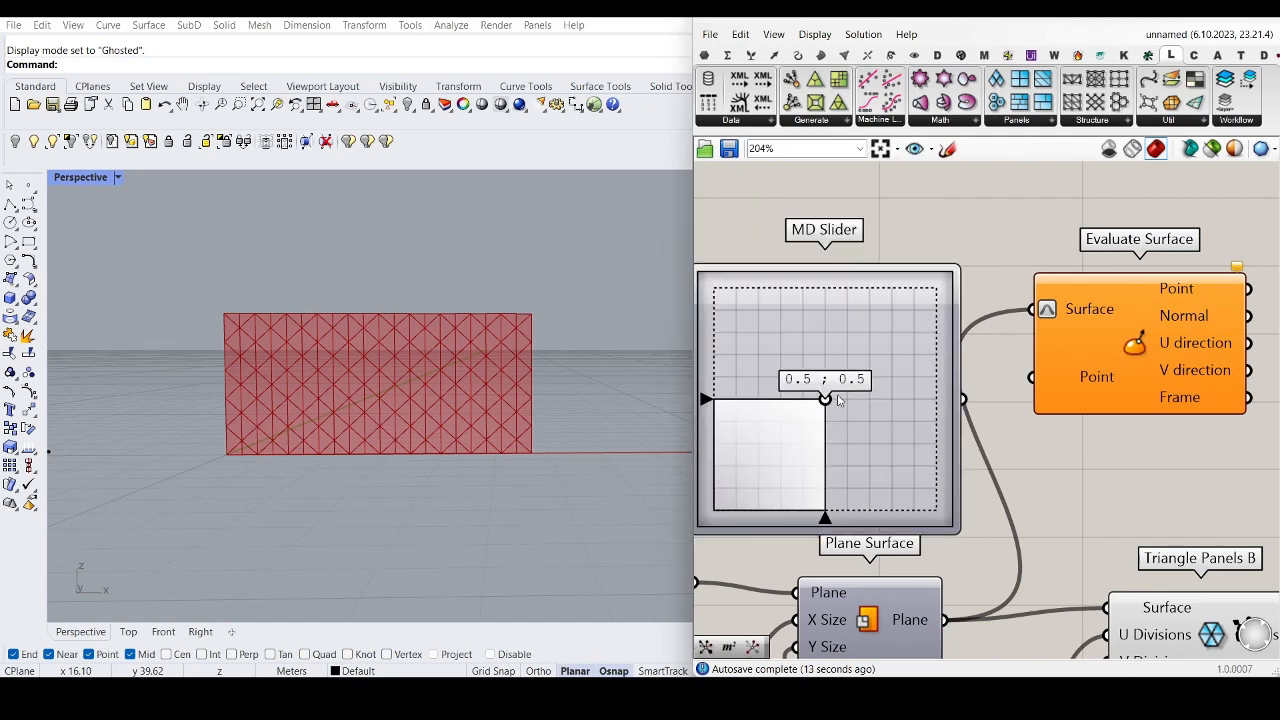
pyautogui.scroll(-3, 918, 340)
pyautogui.moveTo(943, 291); pyautogui.dragTo(1008, 348)
pyautogui.scroll(1, 863, 413)
pyautogui.moveTo(792, 450); pyautogui.dragTo(810, 351)
# Step: Set the MD Slider to 0.46 ; 0.42 and move Evaluate Surface farther away from it
pyautogui.scroll(-2, 430, 390)
pyautogui.scroll(4, 269, 368)
pyautogui.scroll(5, 845, 316)
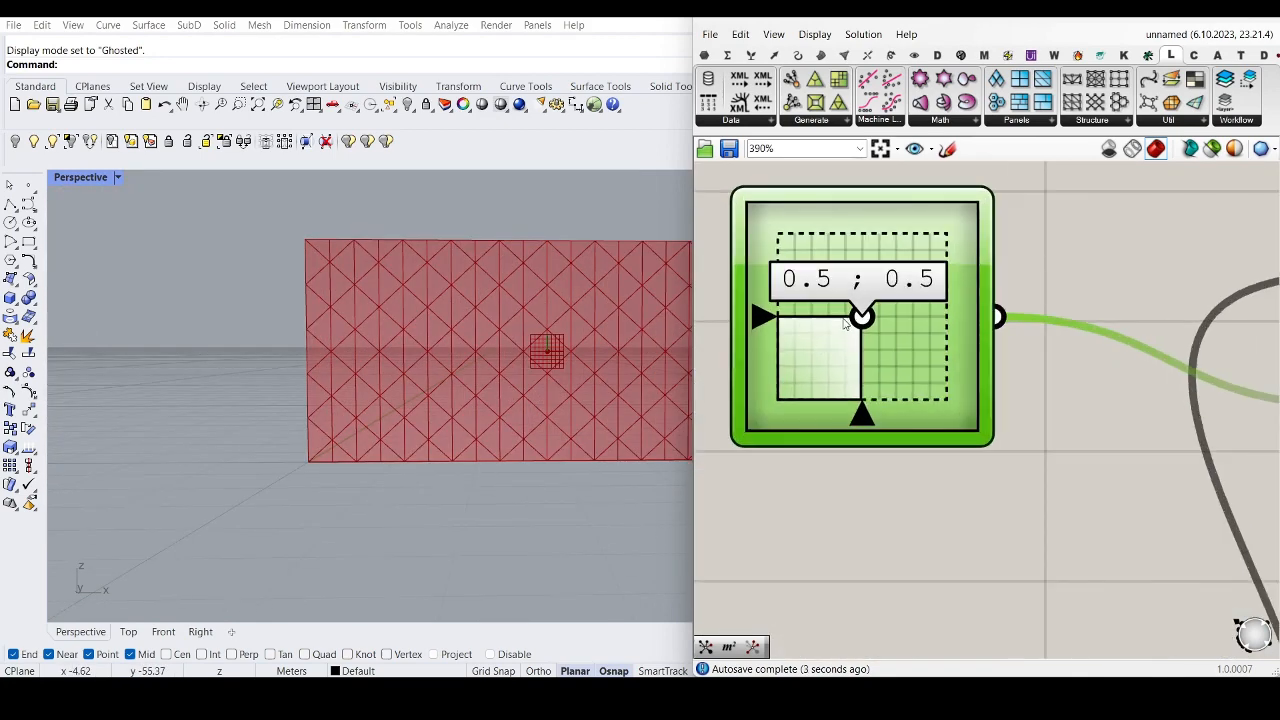
pyautogui.moveTo(860, 316)
pyautogui.mouseDown()
pyautogui.moveTo(828, 353)
pyautogui.moveTo(946, 337)
pyautogui.moveTo(849, 309)
pyautogui.moveTo(820, 352)
pyautogui.moveTo(806, 284)
pyautogui.moveTo(851, 331)
pyautogui.mouseUp()
pyautogui.scroll(-3, 500, 317)
pyautogui.scroll(5, 554, 306)
pyautogui.scroll(-2, 822, 328)
pyautogui.scroll(-7, 854, 328)
pyautogui.scroll(3, 885, 326)
pyautogui.moveTo(897, 349); pyautogui.dragTo(766, 356, button='right')
pyautogui.scroll(-1, 911, 348)
pyautogui.moveTo(911, 348); pyautogui.dragTo(1051, 353)
pyautogui.scroll(1, 785, 349)
pyautogui.moveTo(785, 349); pyautogui.dragTo(855, 350, button='right')
# Step: Duplicate the MD Slider above the original and connect the copy as a second source to Evaluate Surface's Point input
pyautogui.click(832, 324)
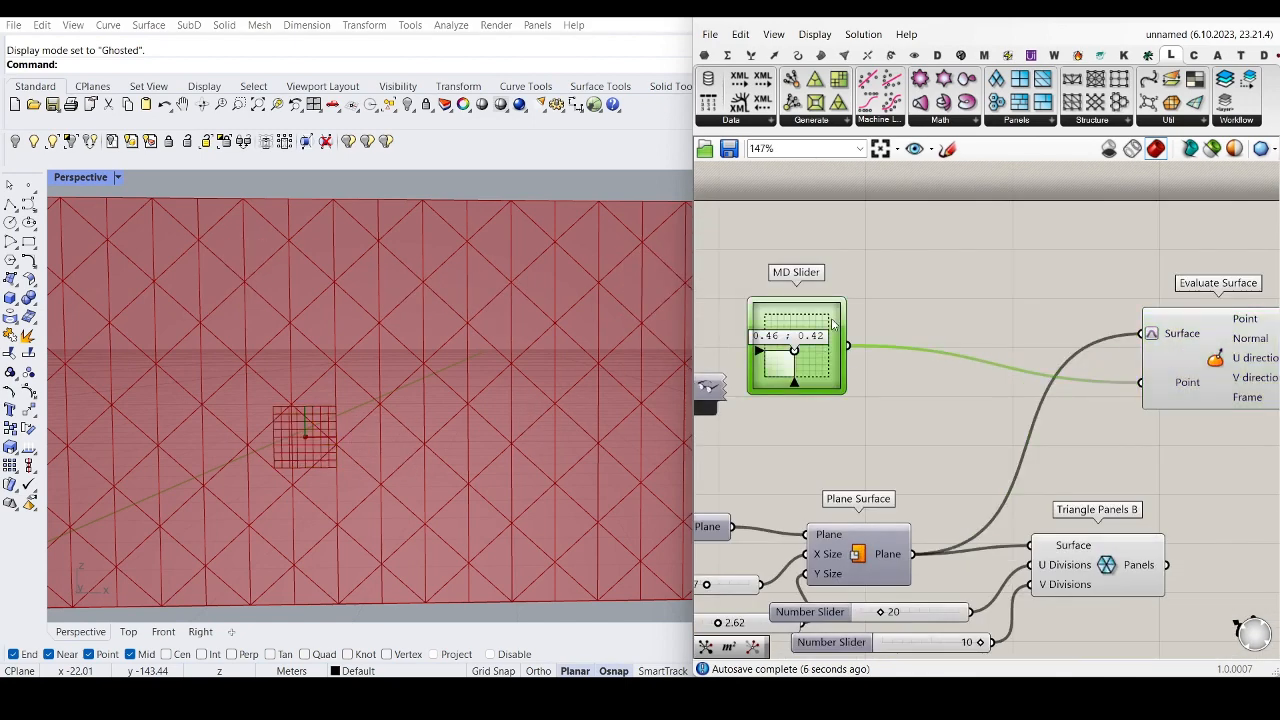
pyautogui.keyDown('alt'); pyautogui.moveTo(832, 324); pyautogui.dragTo(1103, 397); pyautogui.keyUp('alt')
pyautogui.scroll(-3, 904, 350)
pyautogui.scroll(1, 902, 329)
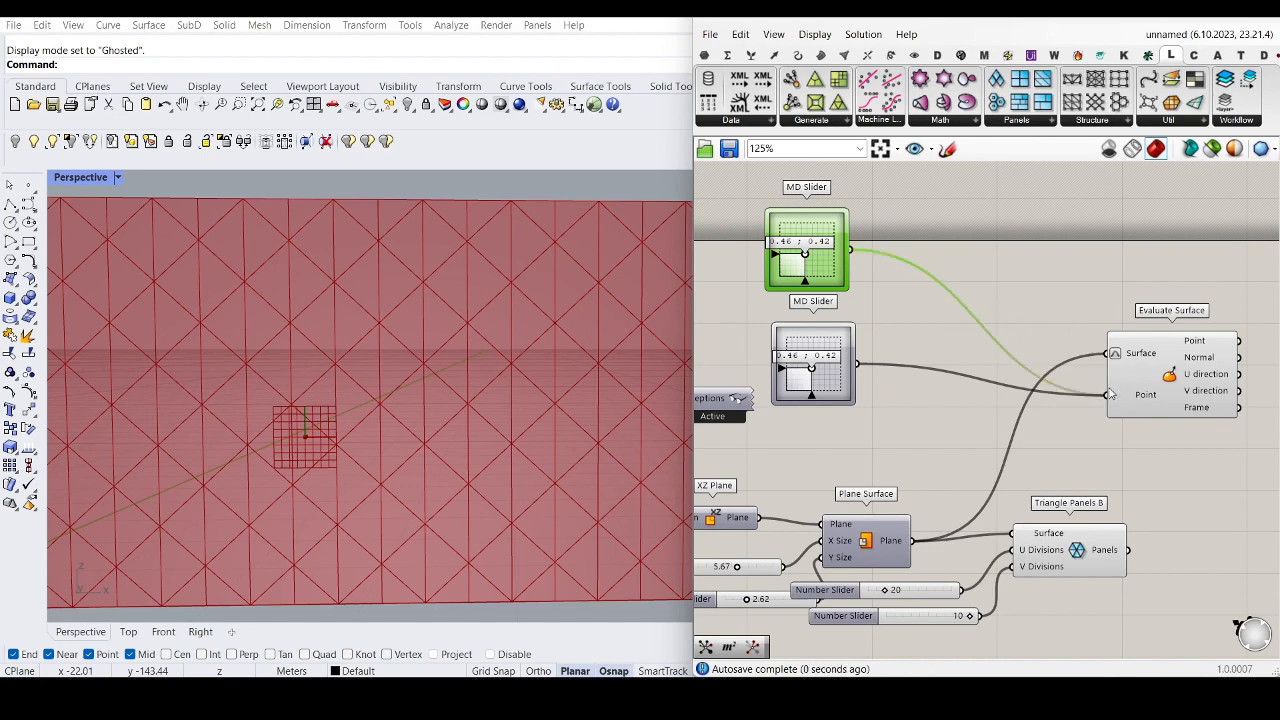
# Step: Set the upper MD Slider to 0.66 ; 0.21 and the lower one to 0.3 ; 0.36 to separate the two points
pyautogui.scroll(4, 770, 287)
pyautogui.scroll(-3, 837, 218)
pyautogui.scroll(5, 837, 218)
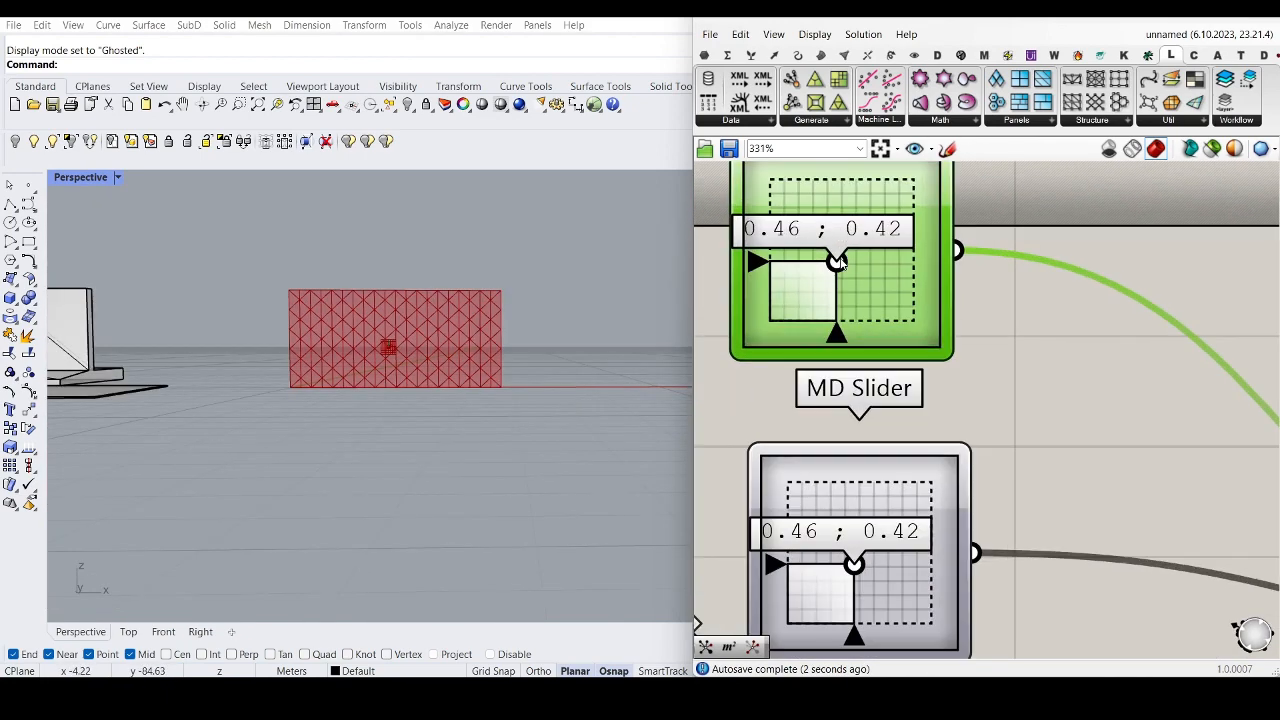
pyautogui.moveTo(843, 262); pyautogui.dragTo(867, 292)
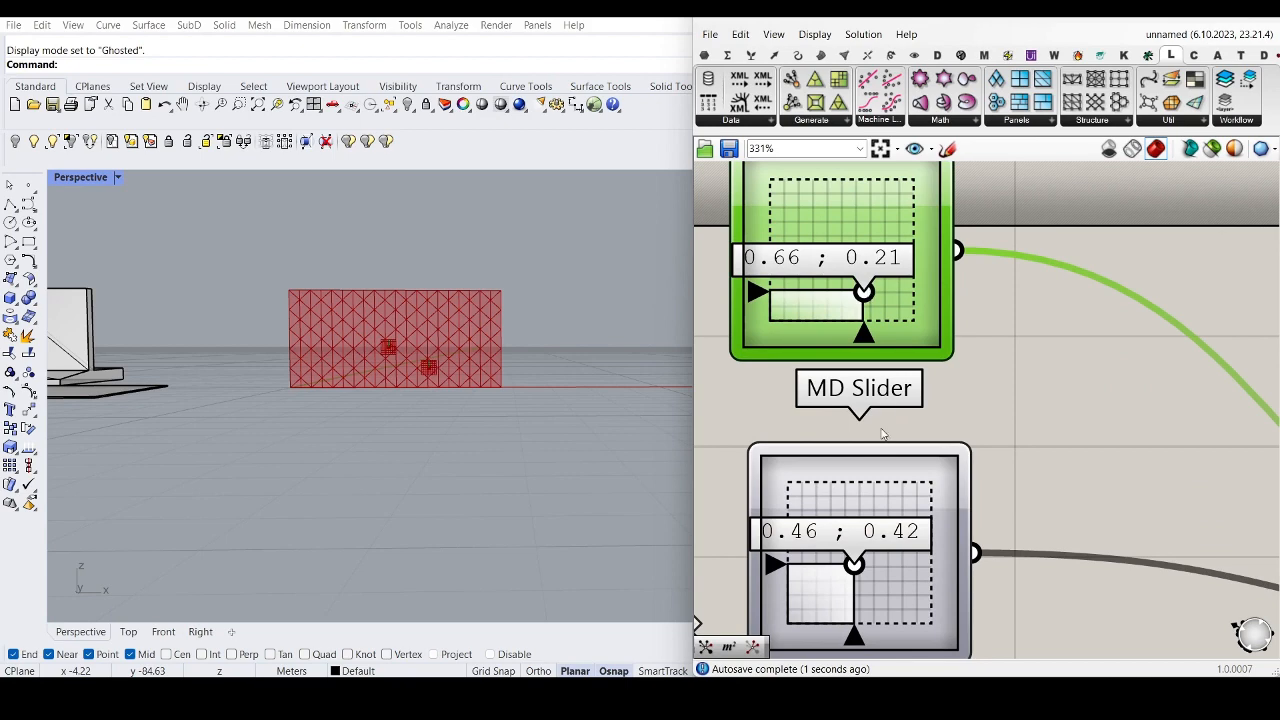
pyautogui.moveTo(856, 566); pyautogui.dragTo(830, 572)
pyautogui.scroll(5, 390, 385)
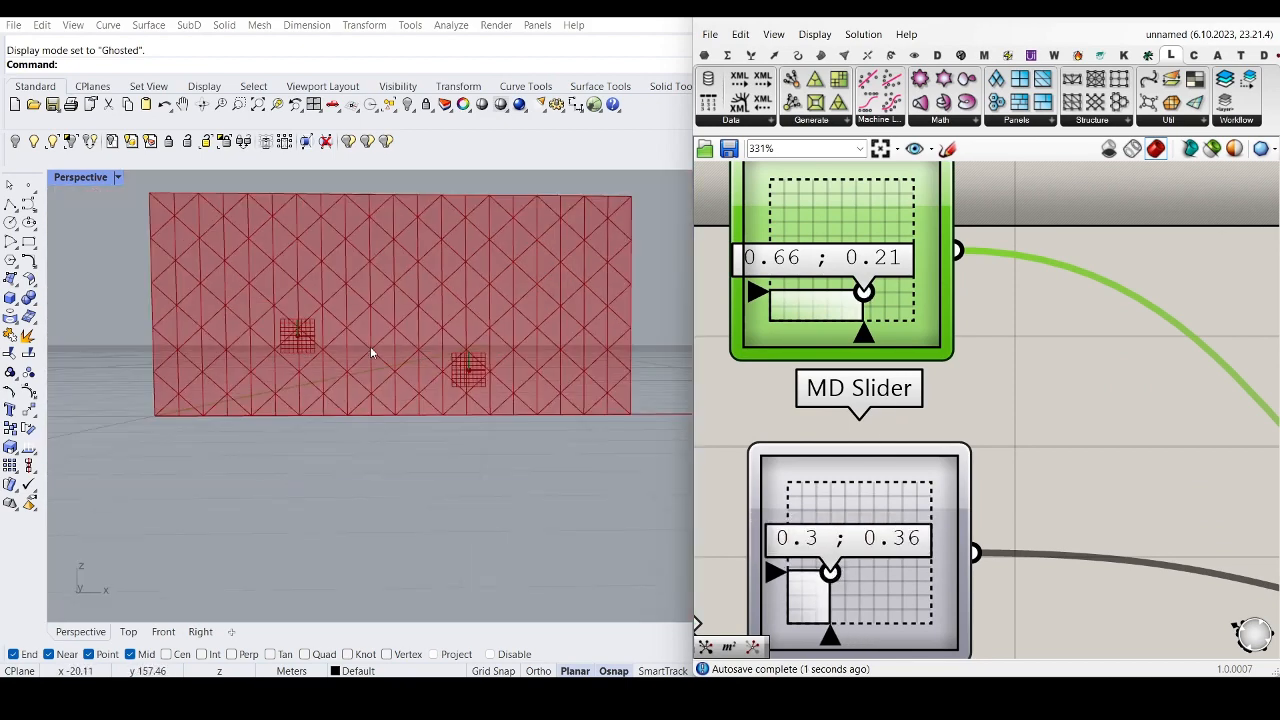
# Step: Move Triangle Panels B farther from its U and V division sliders, placing it below Evaluate Surface
pyautogui.scroll(-7, 241, 376)
pyautogui.scroll(-10, 743, 352)
pyautogui.moveTo(843, 485); pyautogui.dragTo(860, 411, button='right')
pyautogui.scroll(5, 862, 405)
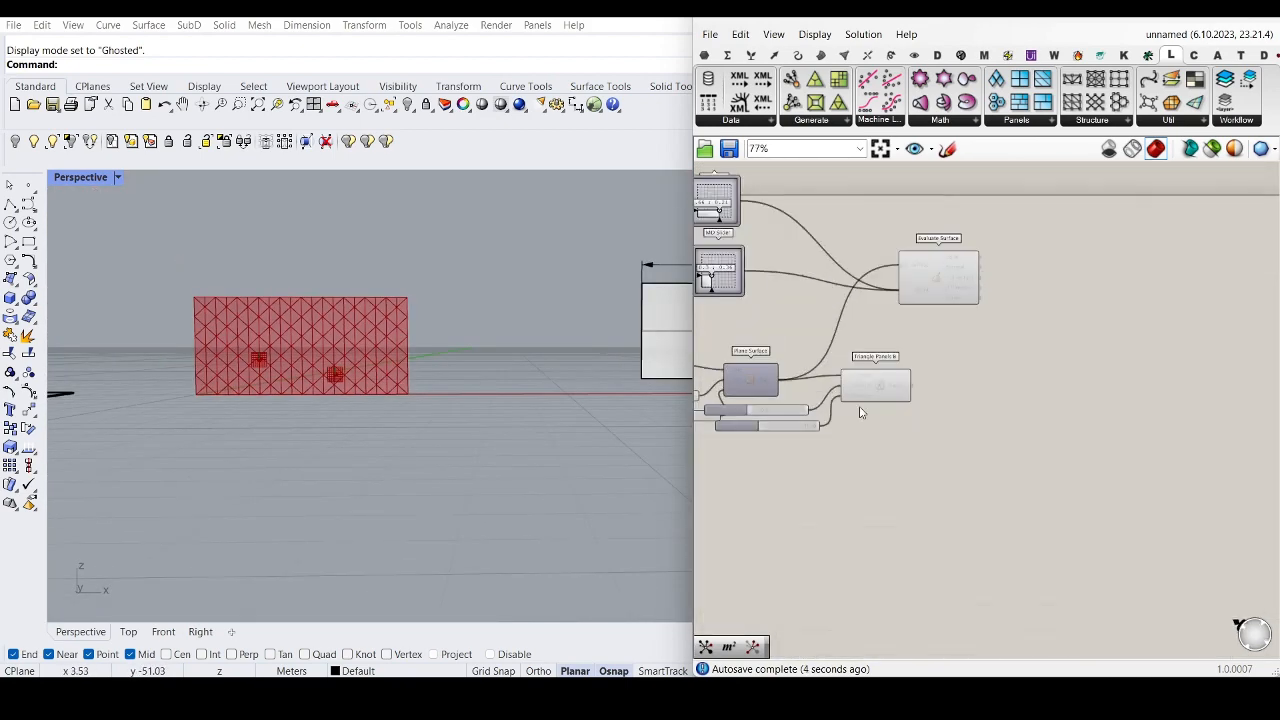
pyautogui.moveTo(878, 403); pyautogui.dragTo(893, 446)
pyautogui.scroll(-3, 901, 392)
pyautogui.scroll(10, 630, 358)
pyautogui.scroll(-6, 379, 342)
pyautogui.scroll(7, 182, 335)
pyautogui.scroll(-10, 356, 344)
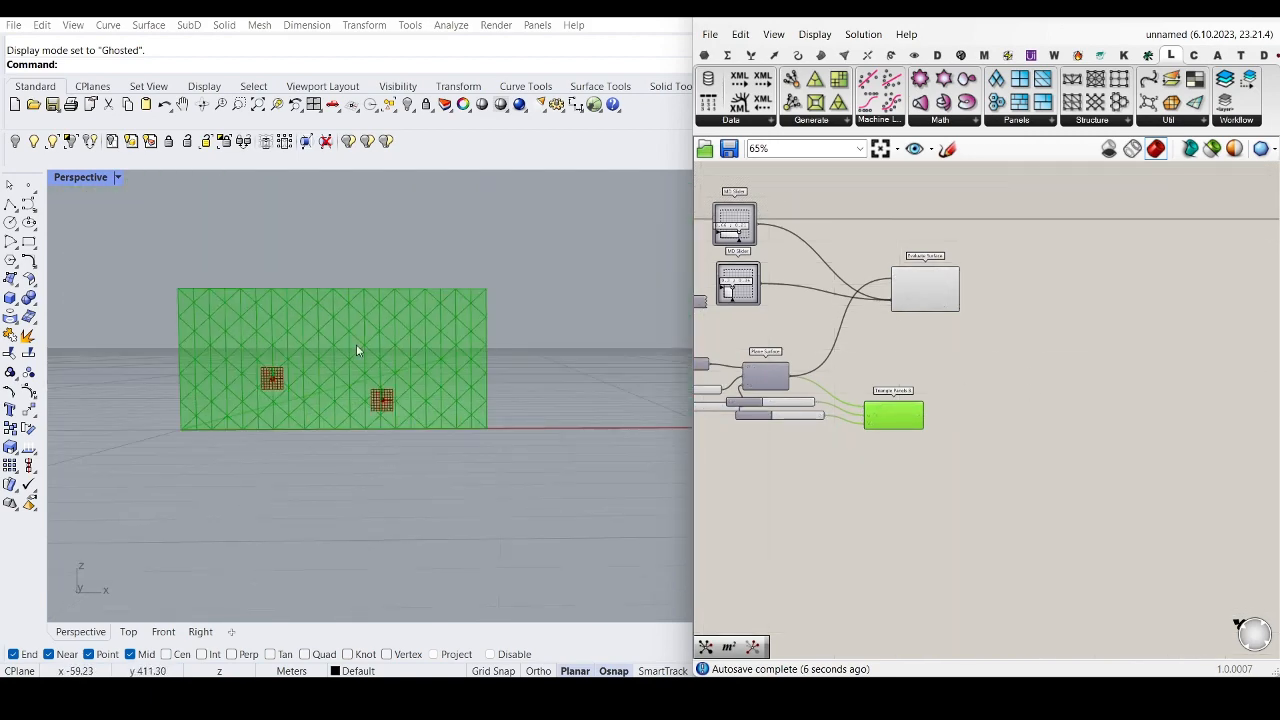
pyautogui.scroll(9, 340, 342)
pyautogui.click(1020, 371)
pyautogui.scroll(4, 1020, 371)
pyautogui.moveTo(771, 465); pyautogui.dragTo(845, 449)
pyautogui.scroll(-9, 305, 430)
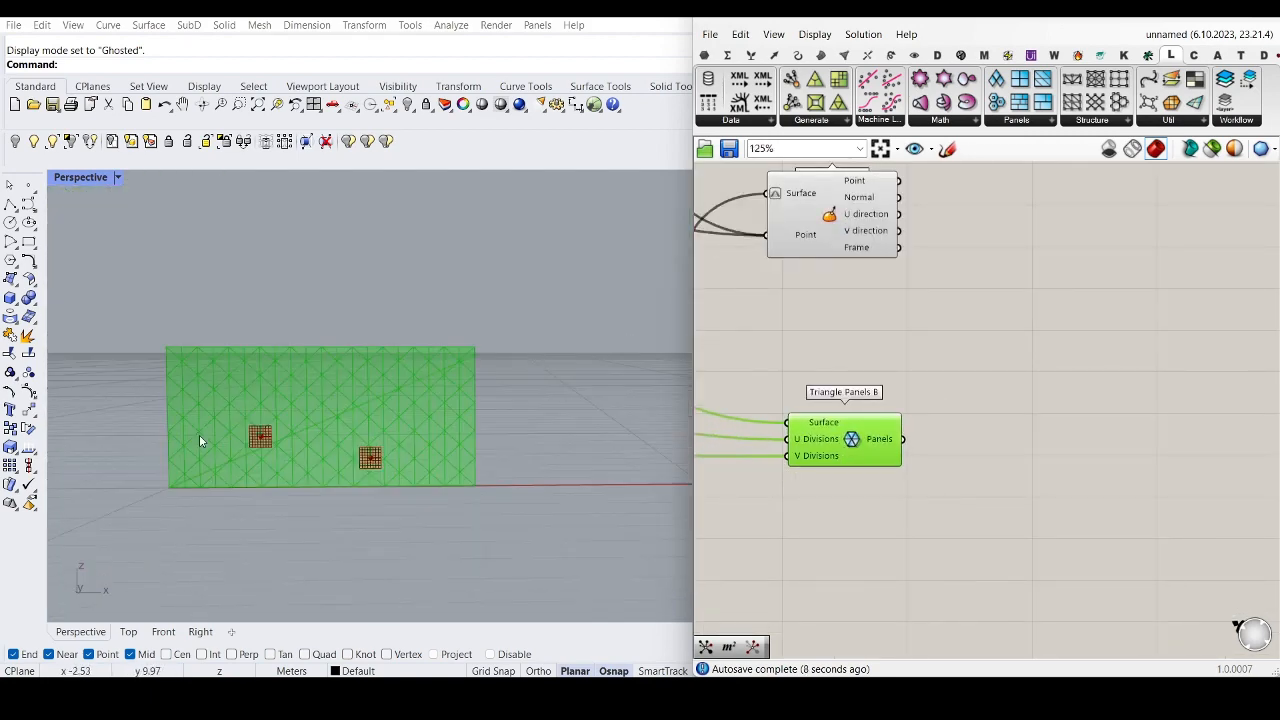
pyautogui.scroll(15, 342, 446)
pyautogui.scroll(-5, 394, 444)
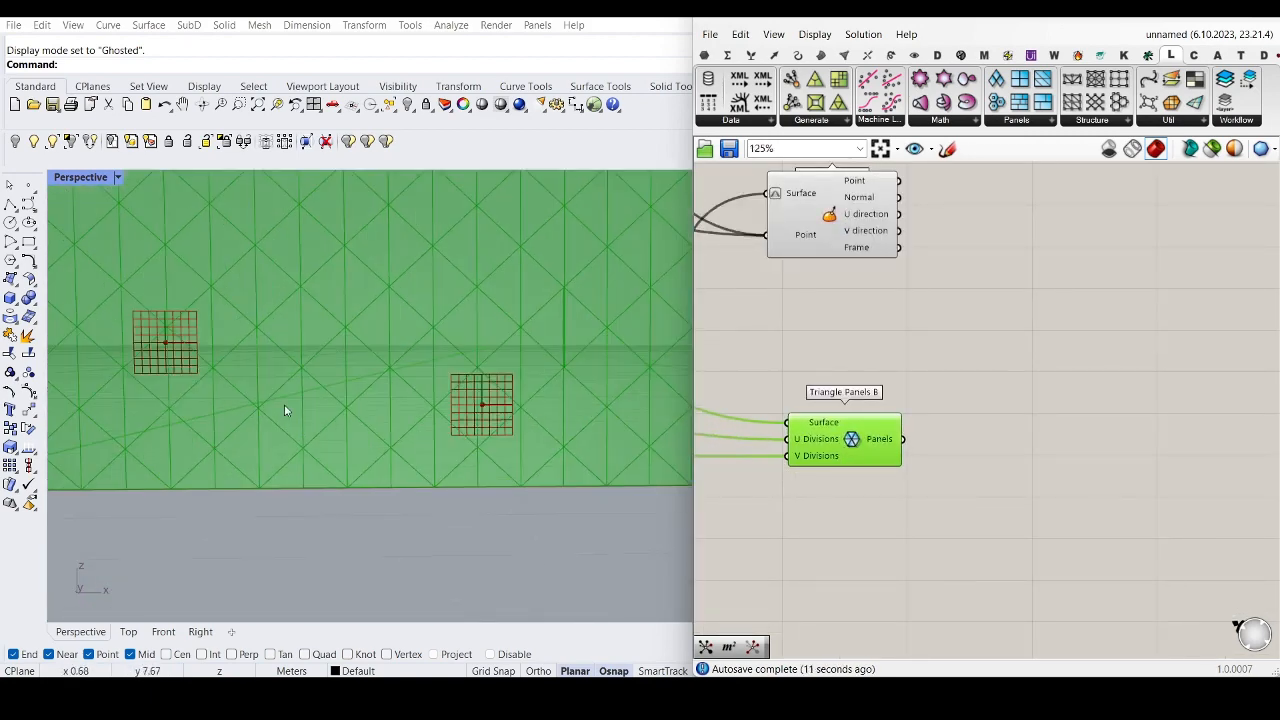
pyautogui.scroll(-2, 949, 366)
pyautogui.click(943, 400)
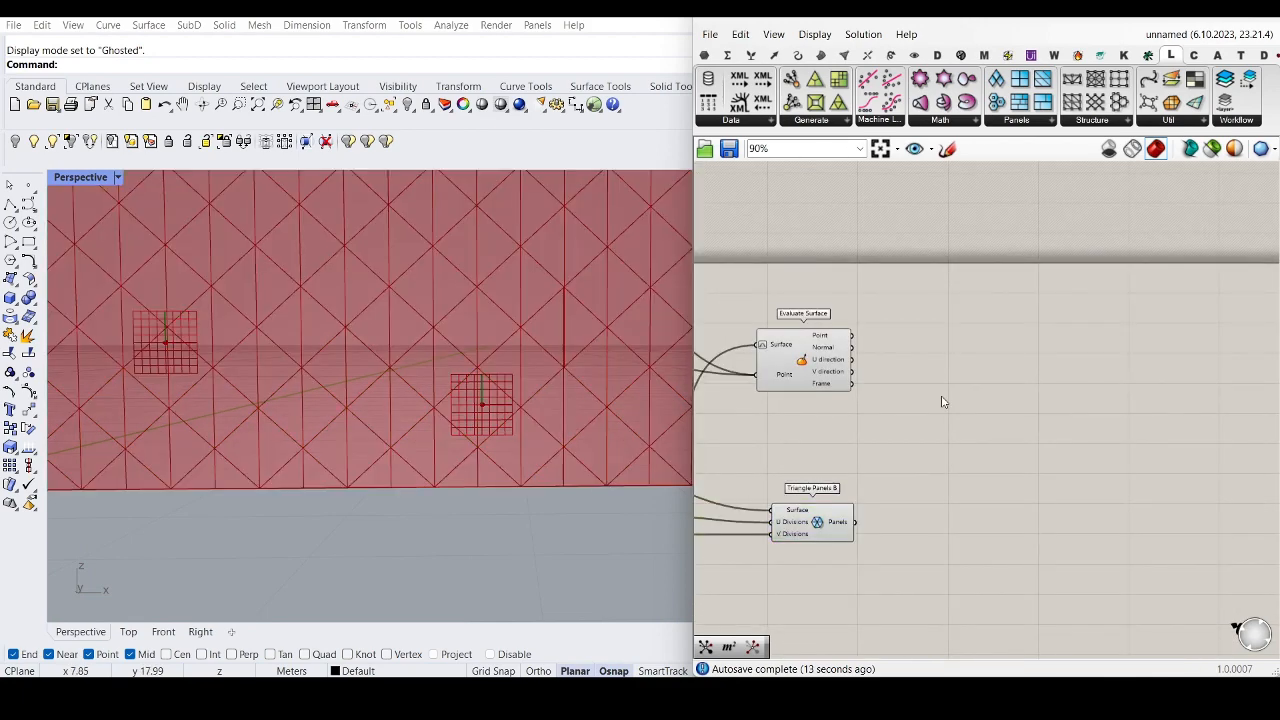
# Step: Add an Area component and connect the Panels output of Triangle Panels B to its Geometry input
pyautogui.scroll(4, 928, 519)
pyautogui.scroll(-1, 928, 519)
pyautogui.doubleClick(911, 466)
pyautogui.write('area')
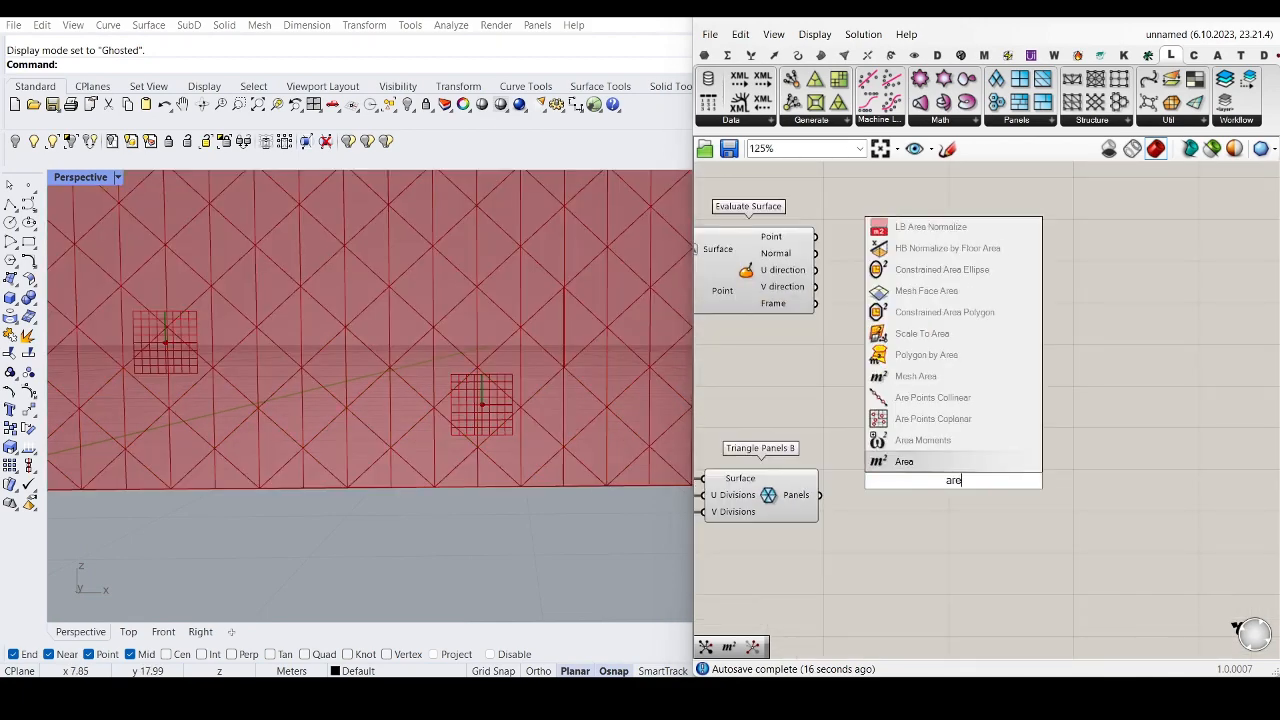
pyautogui.click(906, 464)
pyautogui.scroll(1, 856, 504)
pyautogui.moveTo(807, 500); pyautogui.dragTo(925, 484)
pyautogui.scroll(1, 938, 490)
pyautogui.scroll(8, 332, 406)
pyautogui.scroll(-3, 976, 600)
pyautogui.scroll(3, 980, 540)
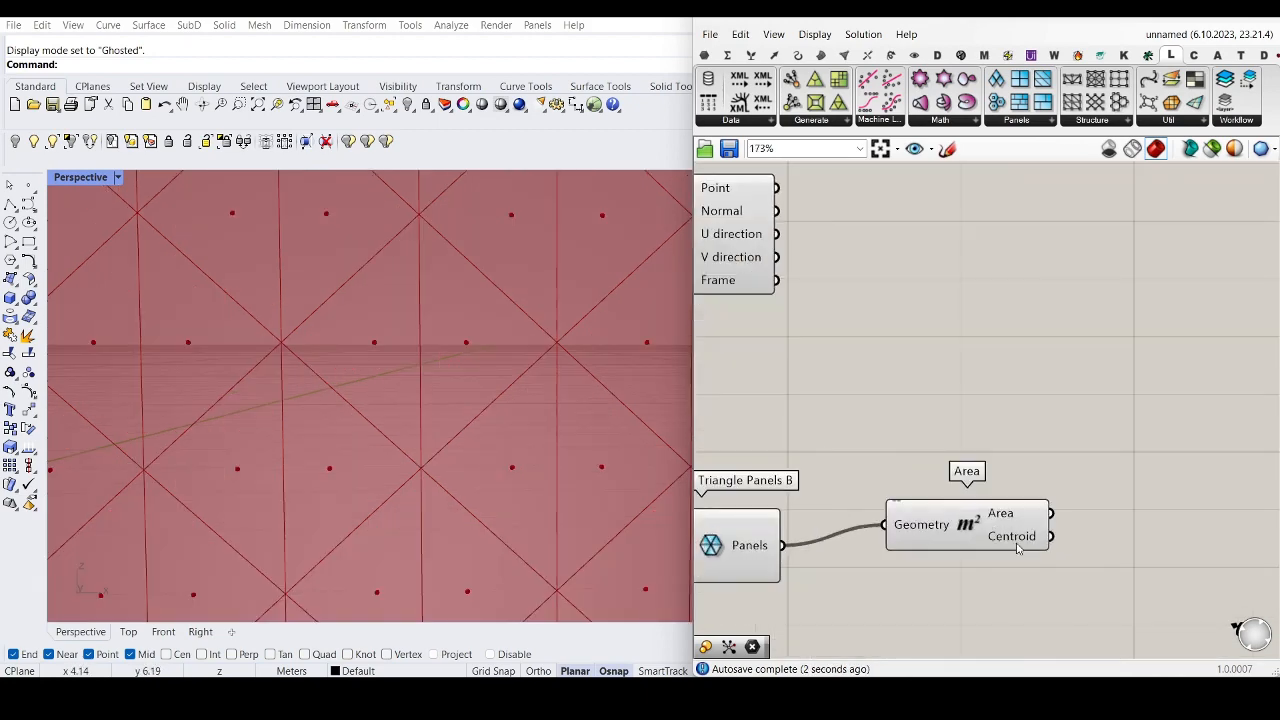
pyautogui.moveTo(1017, 549)
pyautogui.scroll(-4, 857, 552)
pyautogui.scroll(-8, 452, 404)
pyautogui.scroll(7, 424, 415)
pyautogui.scroll(-6, 424, 415)
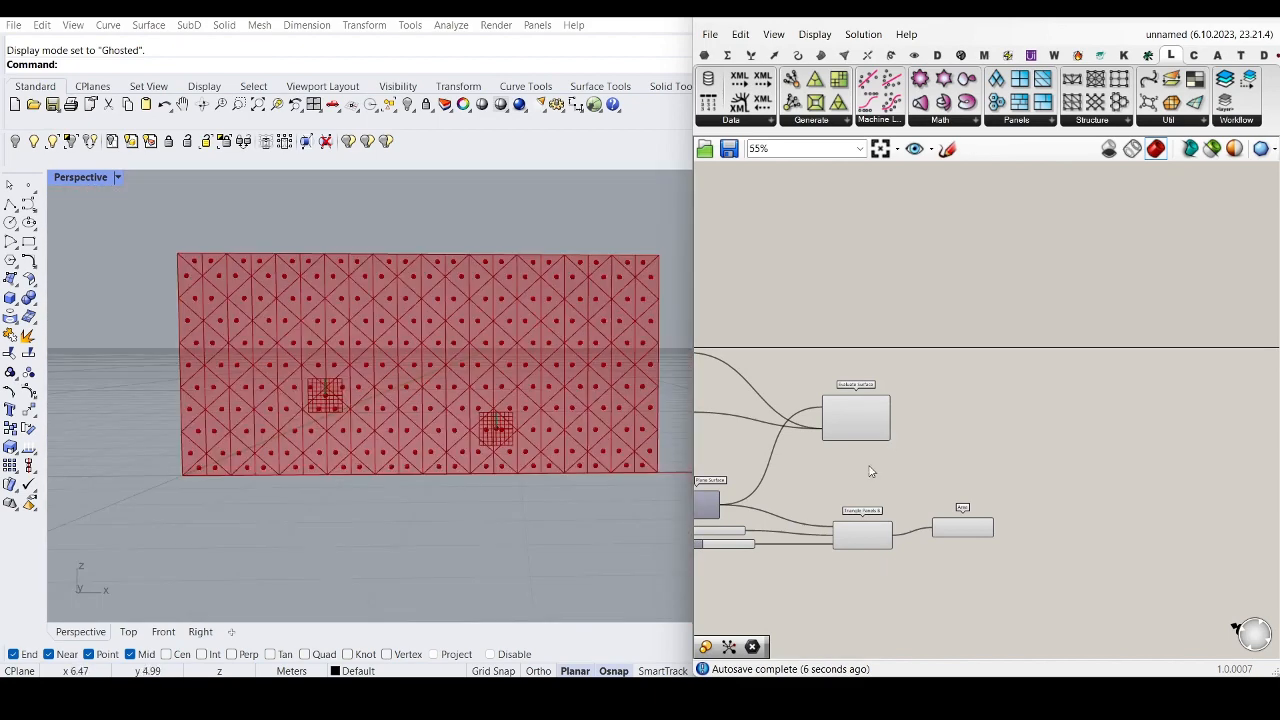
# Step: Move Evaluate Surface farther from the MD Sliders so it sits above the Area component
pyautogui.scroll(3, 870, 472)
pyautogui.moveTo(740, 395); pyautogui.dragTo(853, 390)
pyautogui.scroll(2, 900, 448)
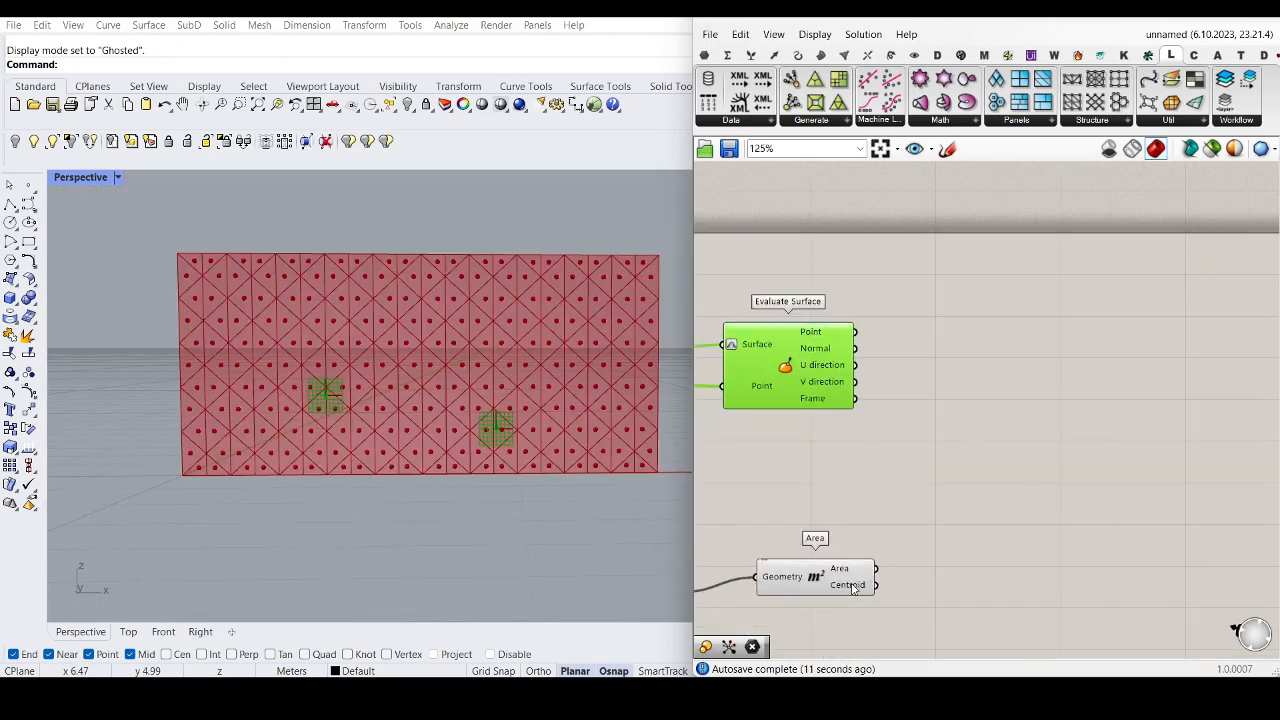
# Step: Add a Closest Point component, connecting Area's Centroid to its Point input and Evaluate Surface's Point to its Cloud input
pyautogui.scroll(1, 920, 514)
pyautogui.click(920, 477)
pyautogui.doubleClick(920, 477)
pyautogui.write('close')
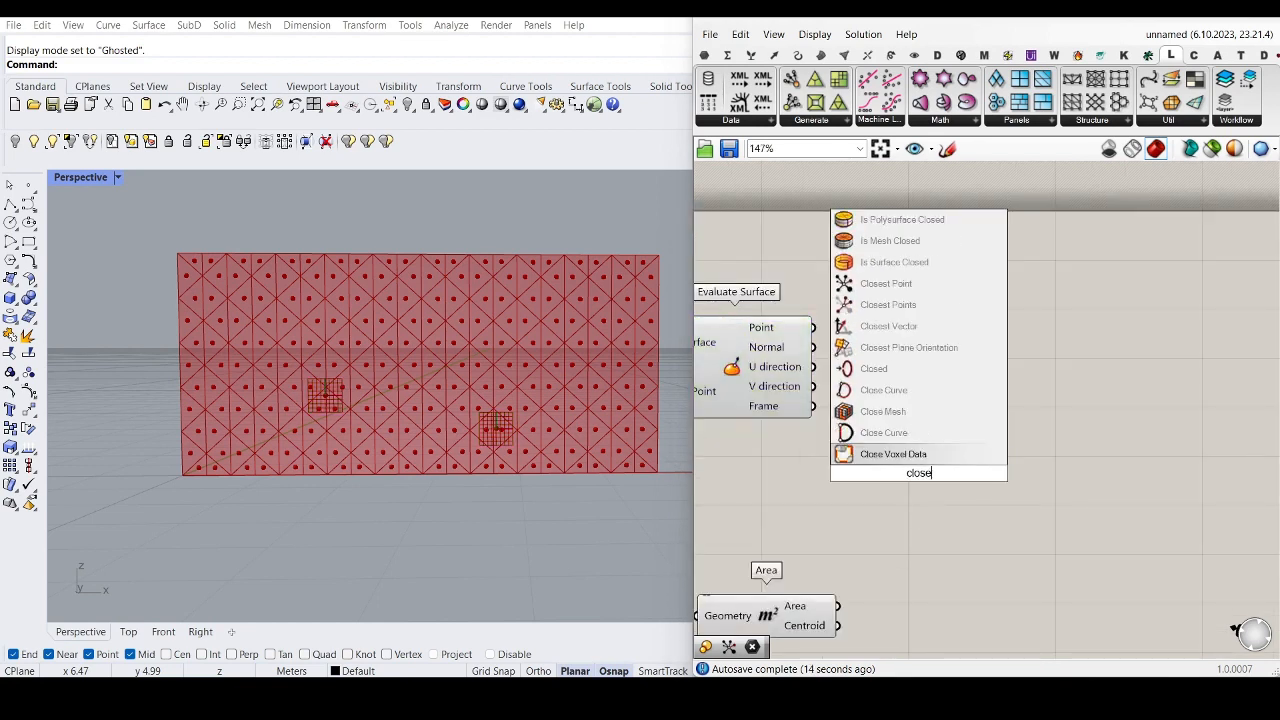
pyautogui.press('BackSpace')
pyautogui.press('BackSpace')
pyautogui.write('sest')
pyautogui.click(891, 416)
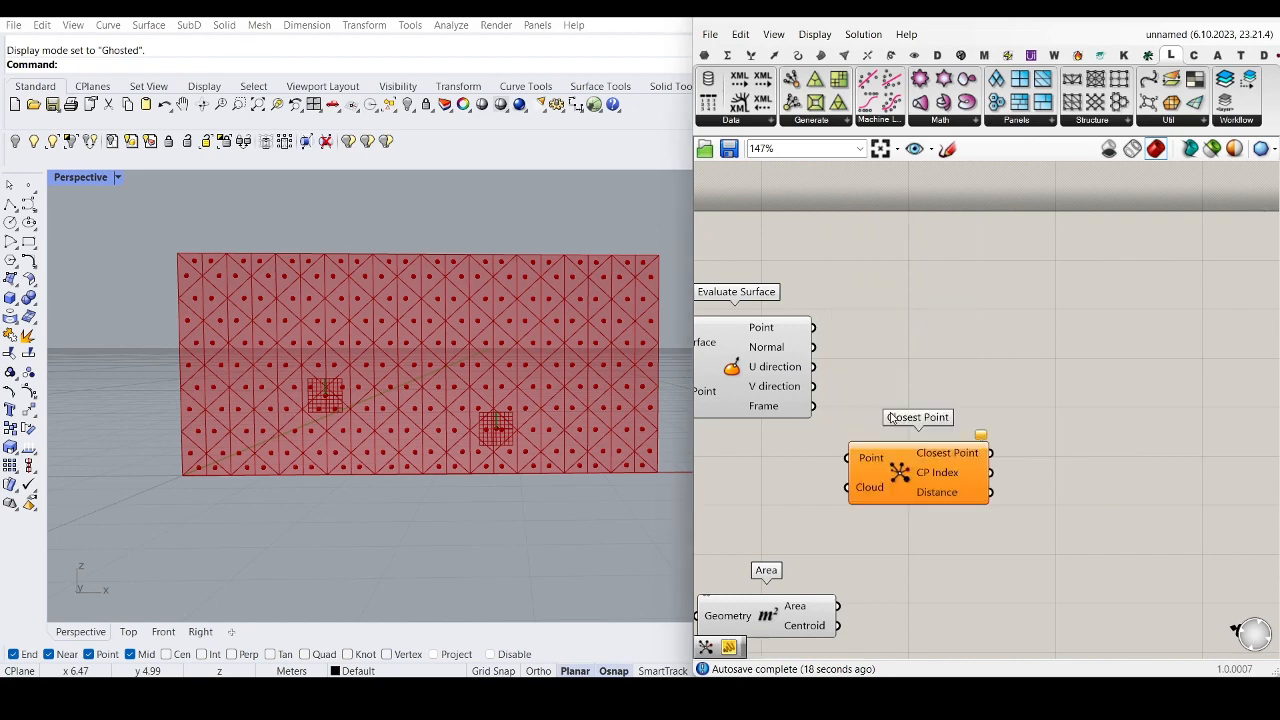
pyautogui.scroll(1, 953, 484)
pyautogui.click(953, 484)
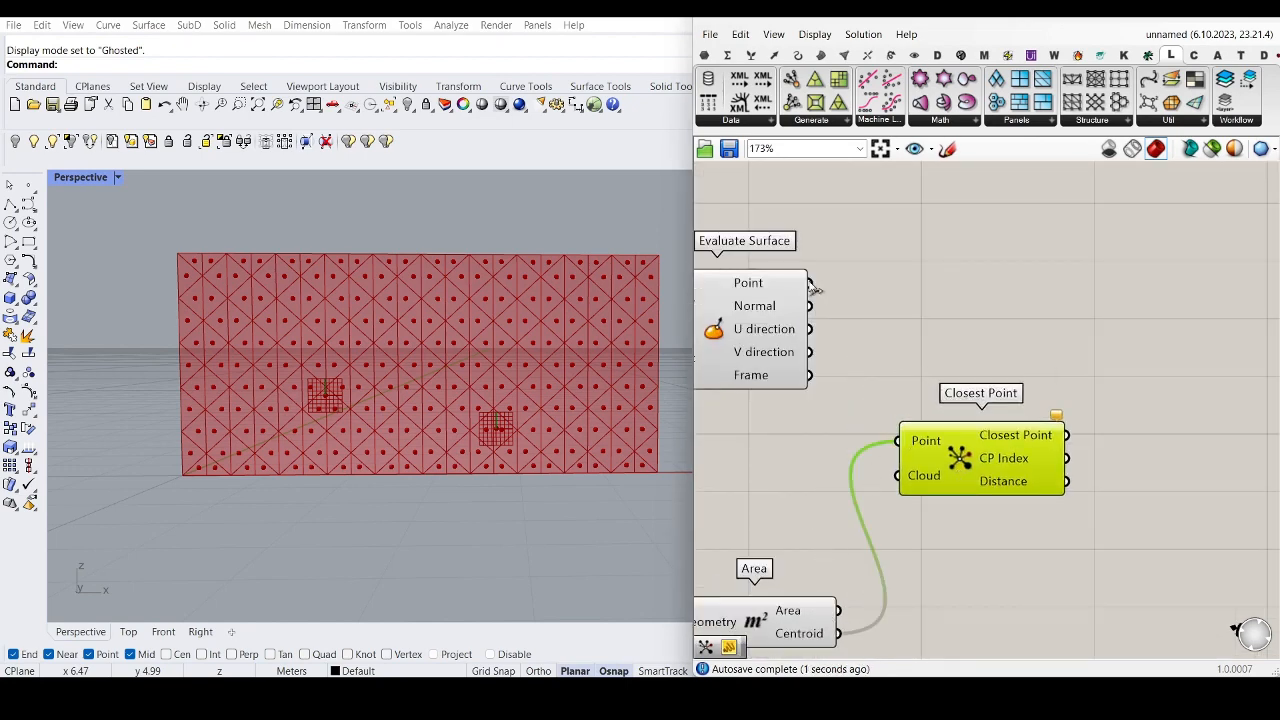
pyautogui.scroll(7, 444, 377)
pyautogui.scroll(-10, 444, 377)
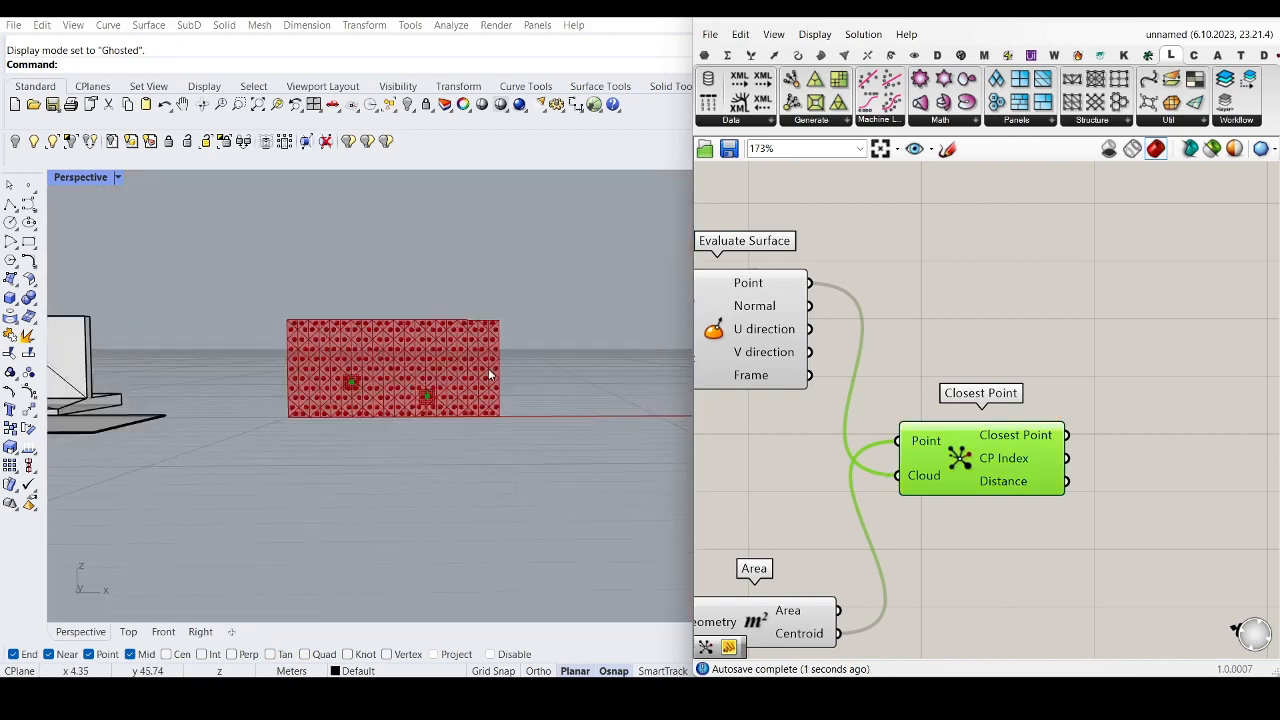
pyautogui.scroll(6, 488, 368)
pyautogui.scroll(-5, 800, 423)
pyautogui.scroll(5, 964, 401)
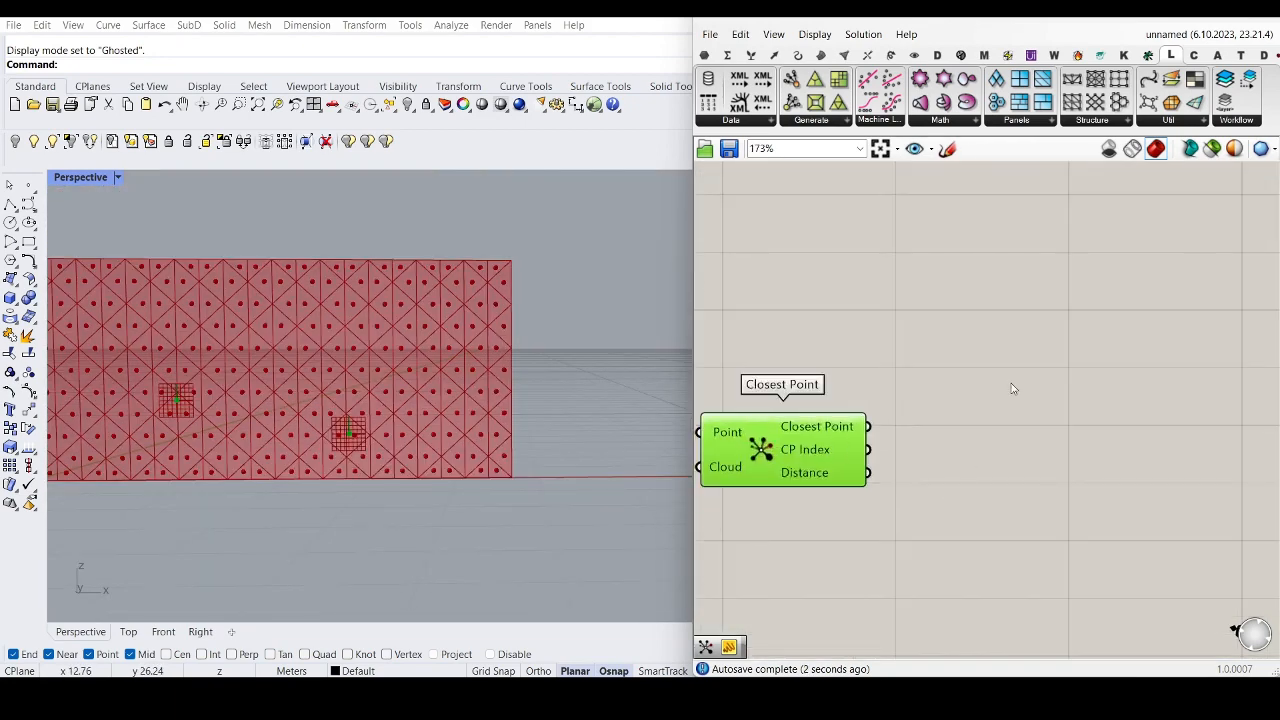
# Step: Attach a Panel to Closest Point's Distance output, examine the listed distances, and delete the Panel
pyautogui.click(704, 54)
pyautogui.moveTo(948, 110); pyautogui.dragTo(1092, 471)
pyautogui.moveTo(1000, 456); pyautogui.dragTo(1002, 456)
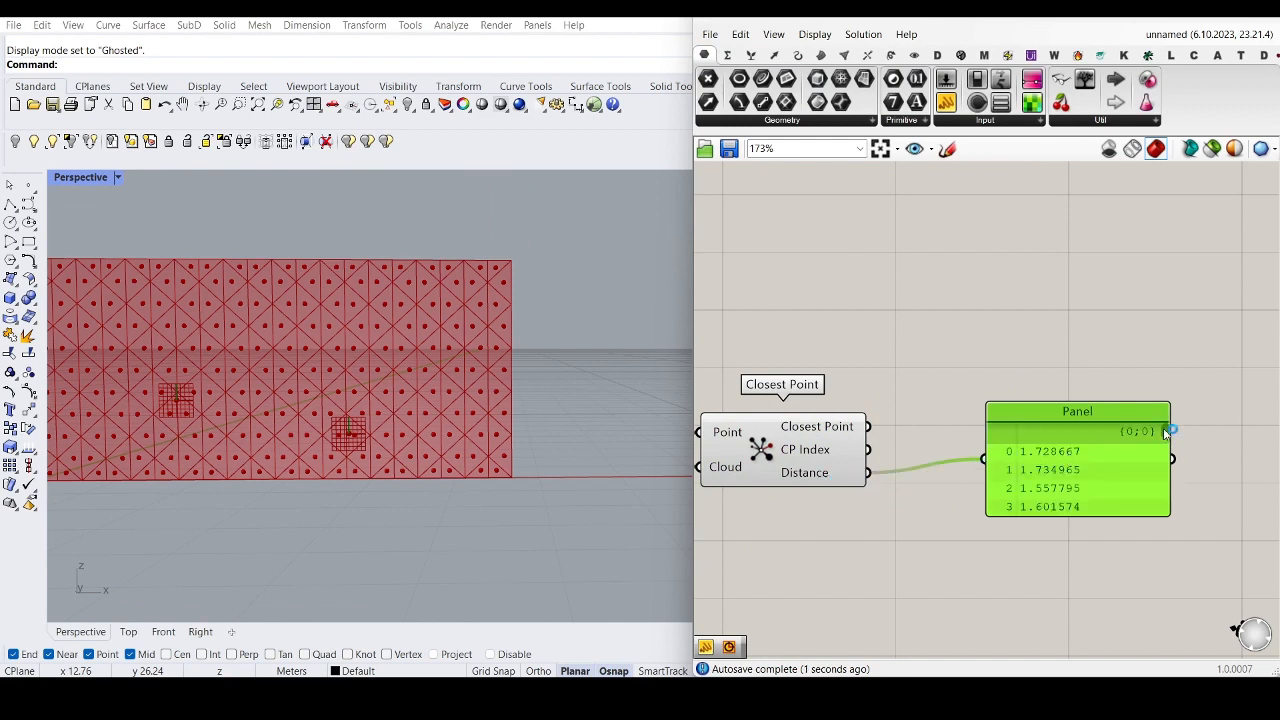
pyautogui.moveTo(1165, 432); pyautogui.dragTo(1165, 455)
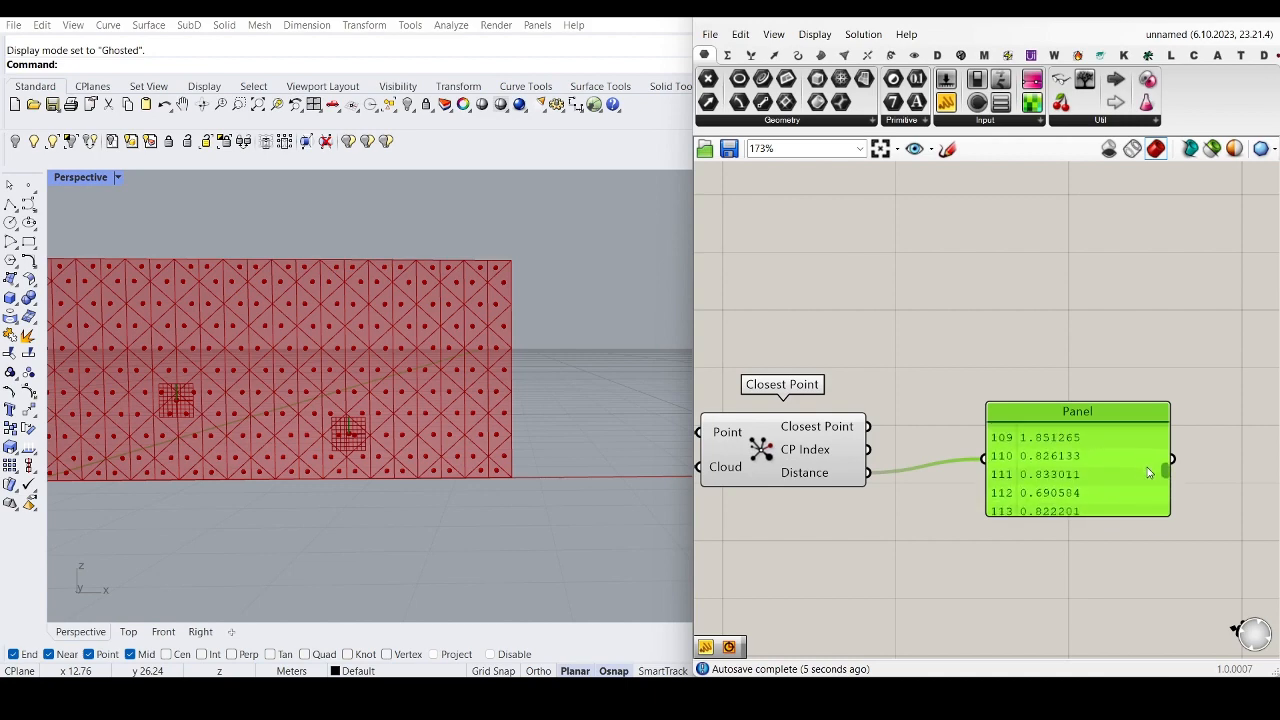
pyautogui.moveTo(1147, 467); pyautogui.dragTo(1150, 424)
pyautogui.click(1099, 459)
pyautogui.press('Delete')
# Step: Add a Remap Numbers component and connect Closest Point's Distance output to its Value input
pyautogui.scroll(-3, 1017, 427)
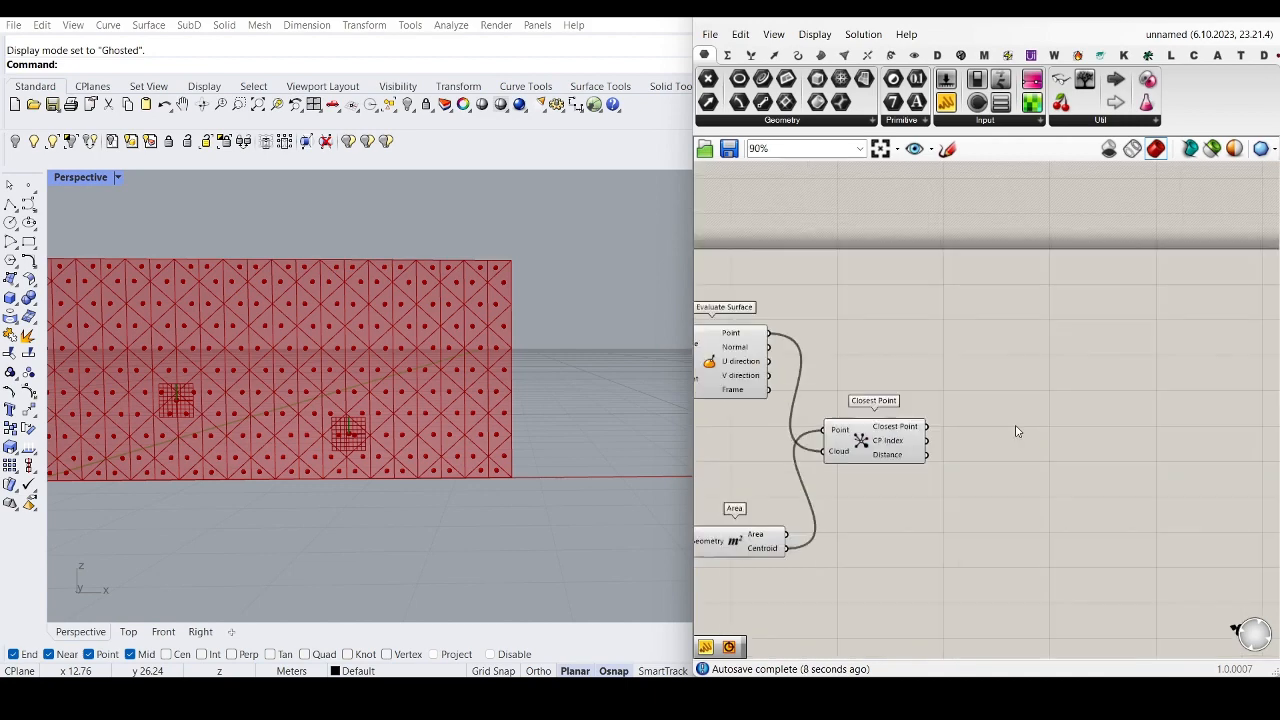
pyautogui.scroll(5, 1017, 431)
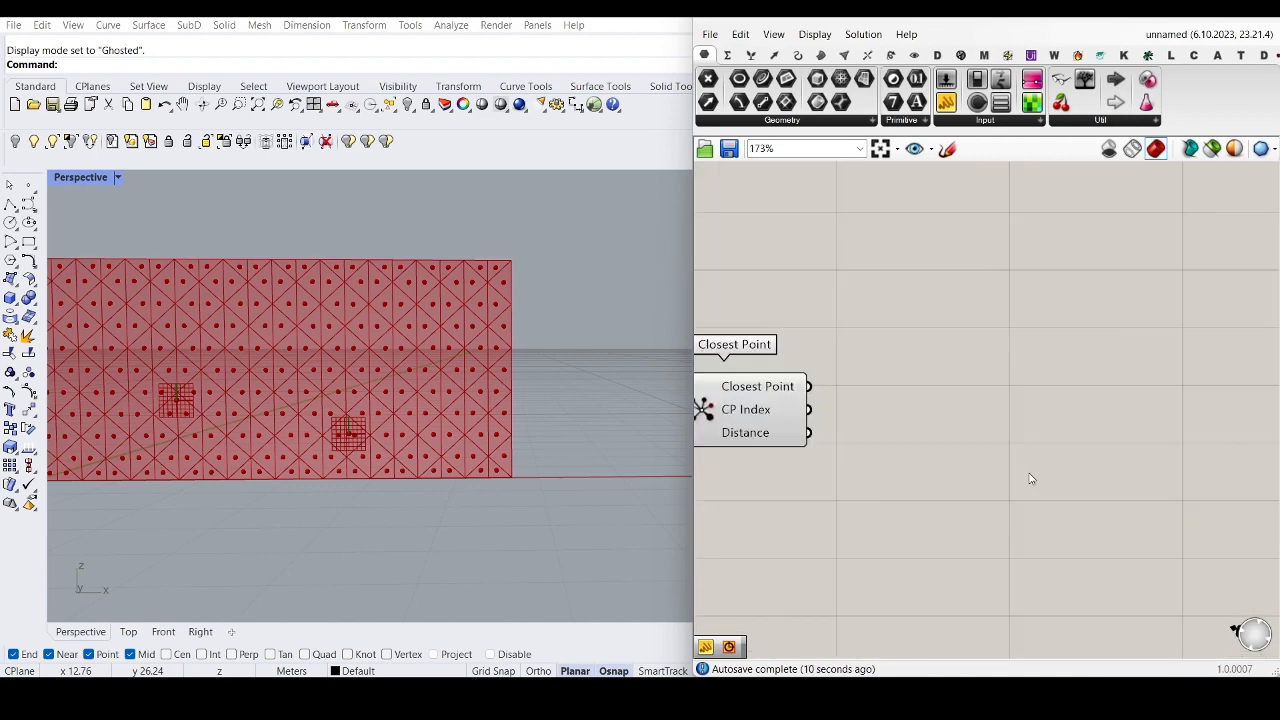
pyautogui.doubleClick(1031, 479)
pyautogui.write('reampa')
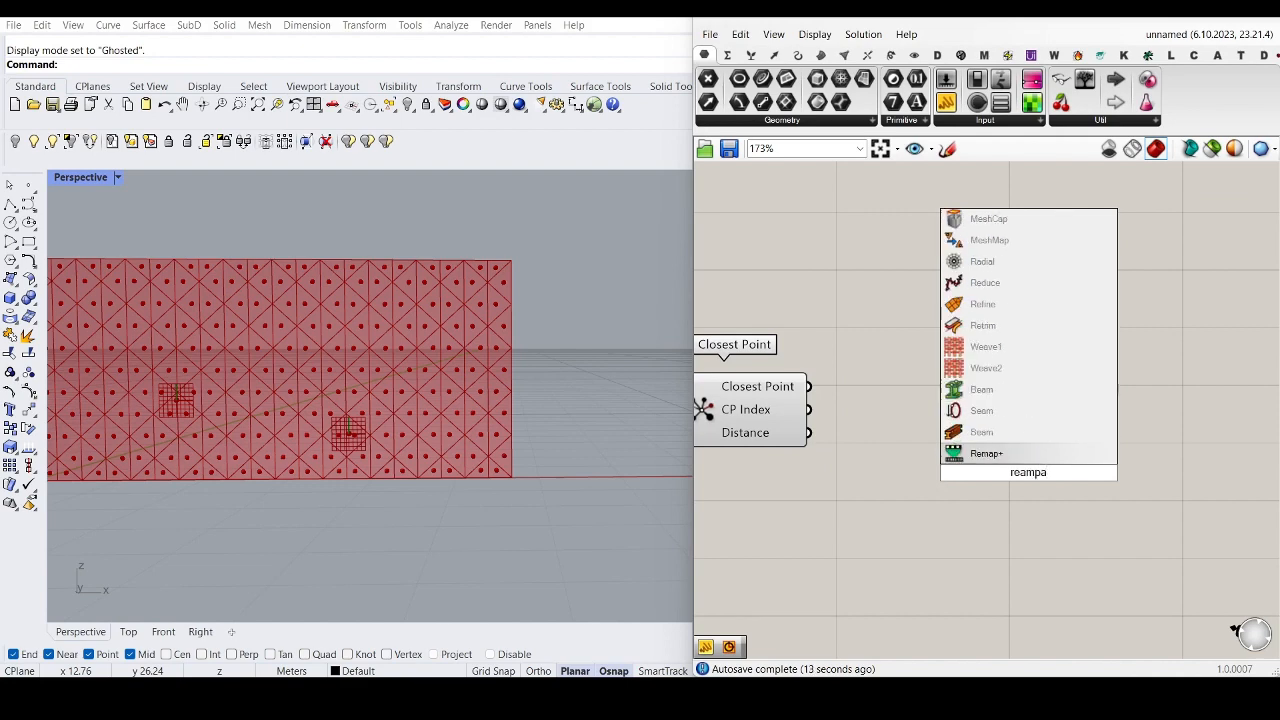
pyautogui.press('BackSpace')
pyautogui.press('BackSpace')
pyautogui.press('BackSpace')
pyautogui.press('BackSpace')
pyautogui.write('ma')
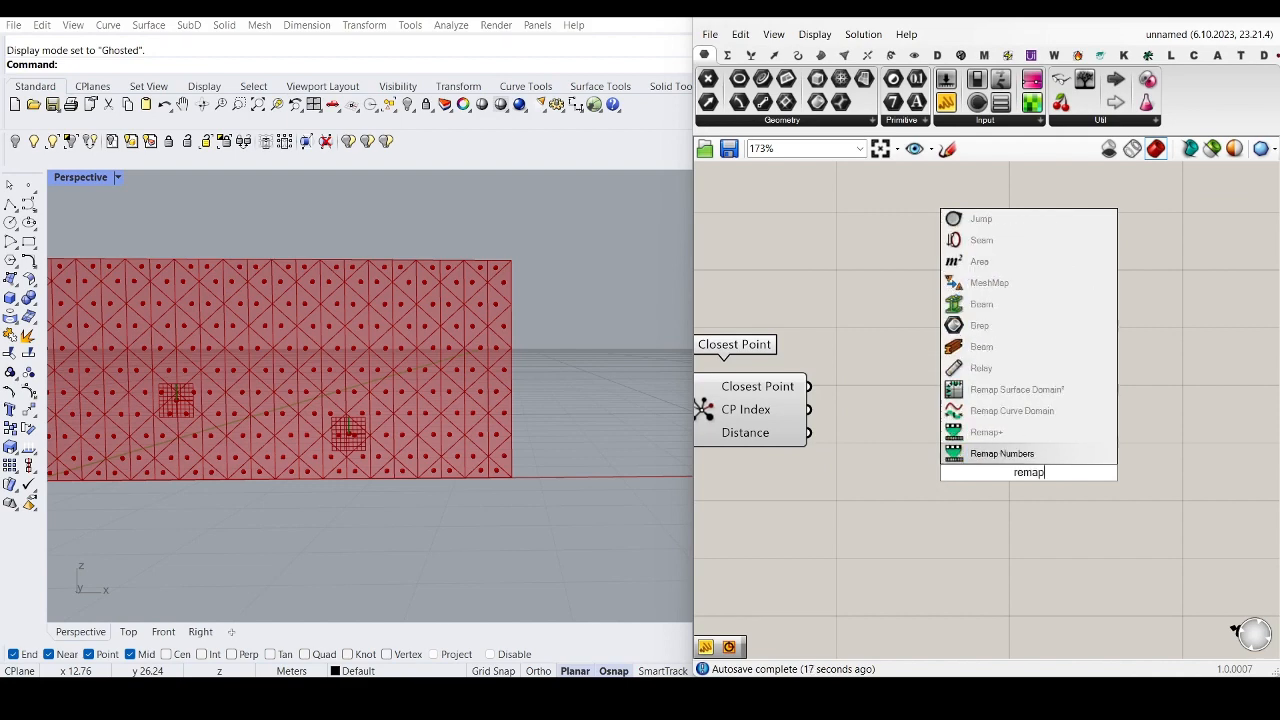
pyautogui.press('Return')
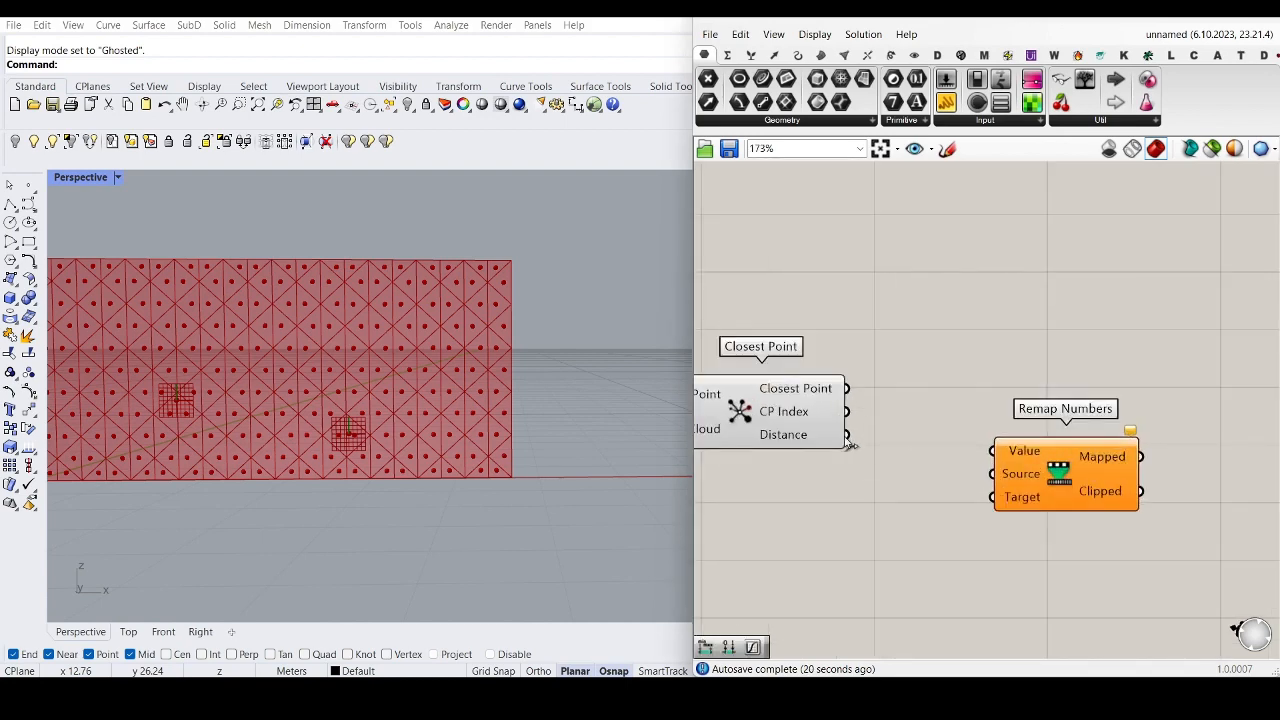
# Step: Add a Bounds component linking Closest Point's Distance to Remap Numbers' Source input, and move Remap Numbers farther away
pyautogui.doubleClick(886, 514)
pyautogui.write('bou')
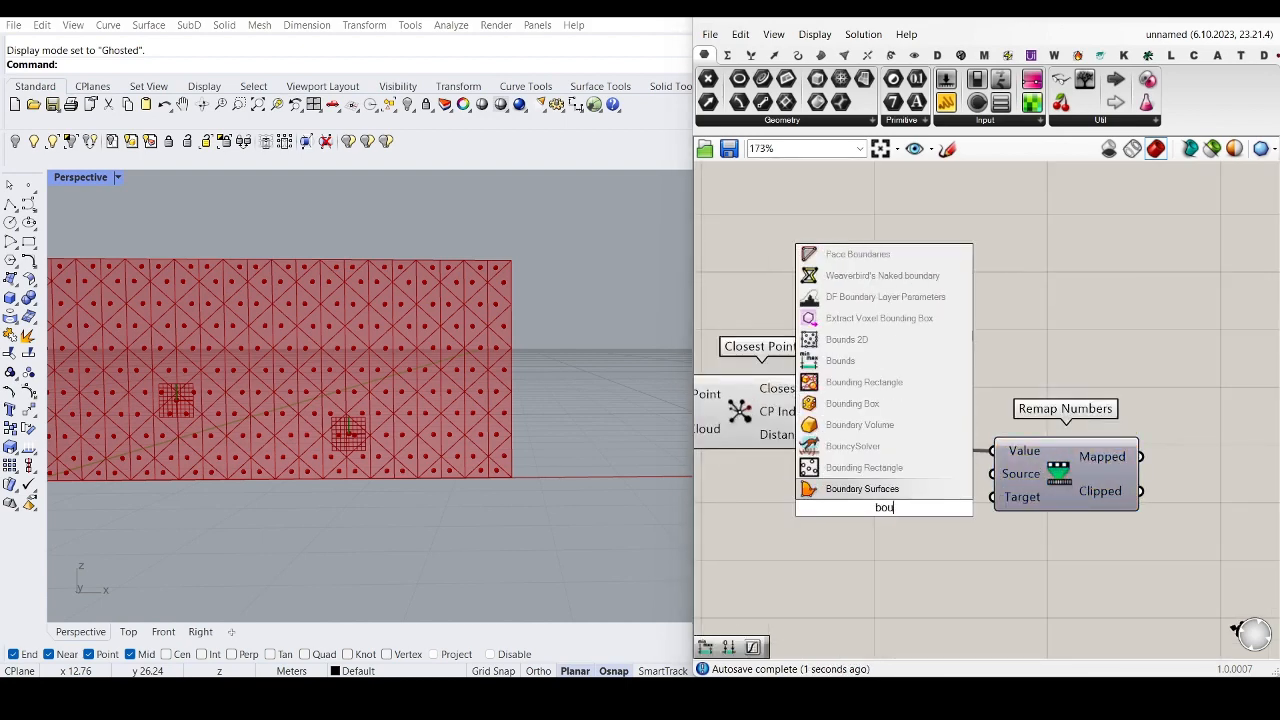
pyautogui.write('n')
pyautogui.click(845, 339)
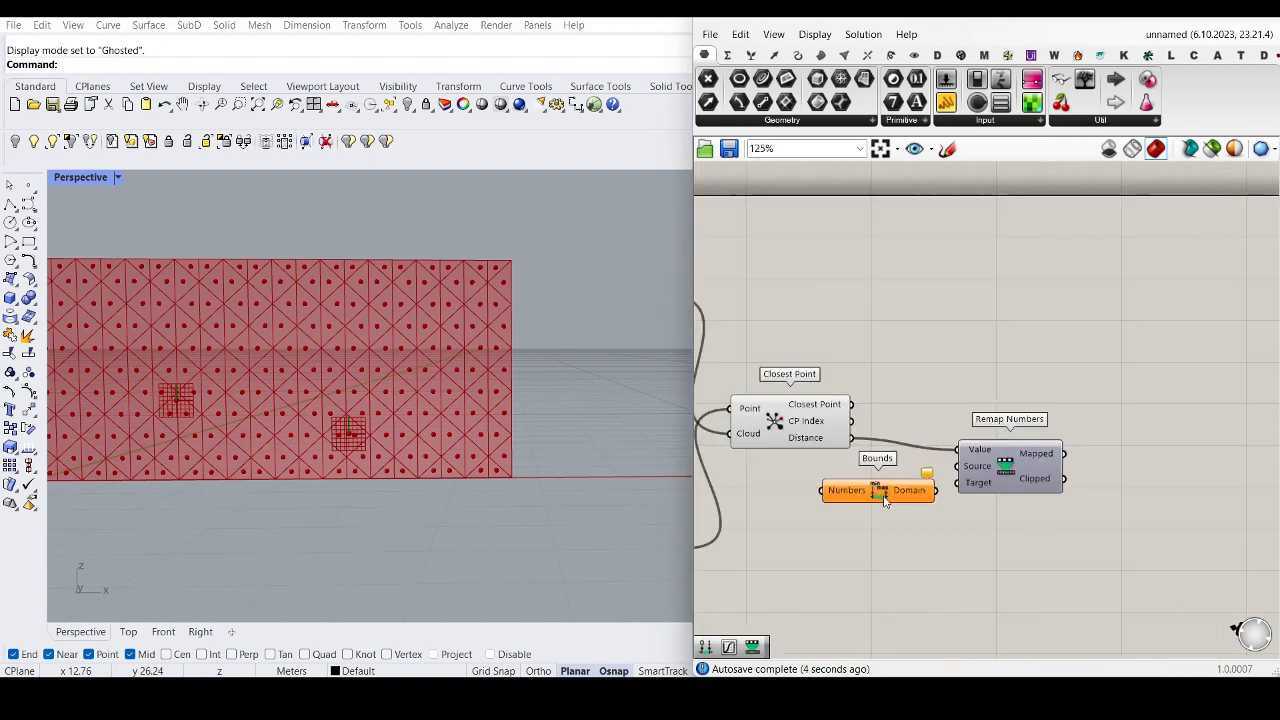
pyautogui.click(814, 498)
pyautogui.scroll(2, 968, 512)
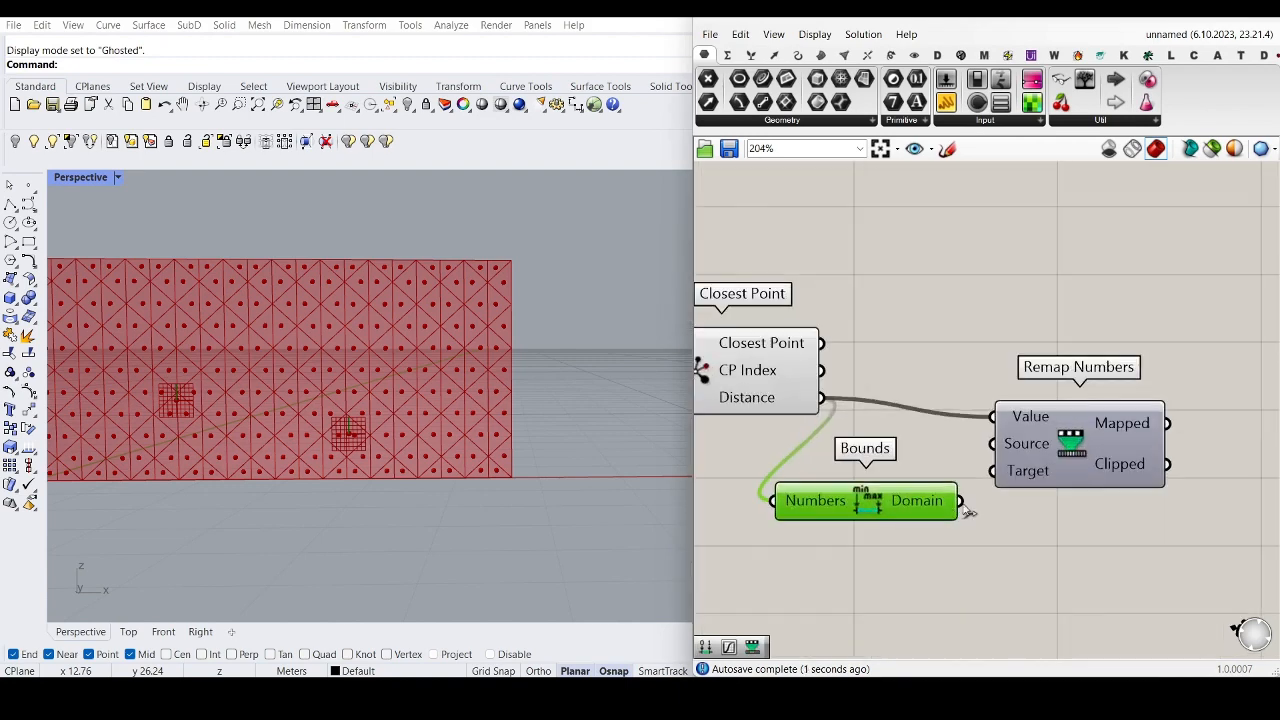
pyautogui.moveTo(882, 498); pyautogui.dragTo(867, 458)
pyautogui.scroll(-2, 867, 458)
pyautogui.moveTo(920, 530); pyautogui.dragTo(878, 532, button='right')
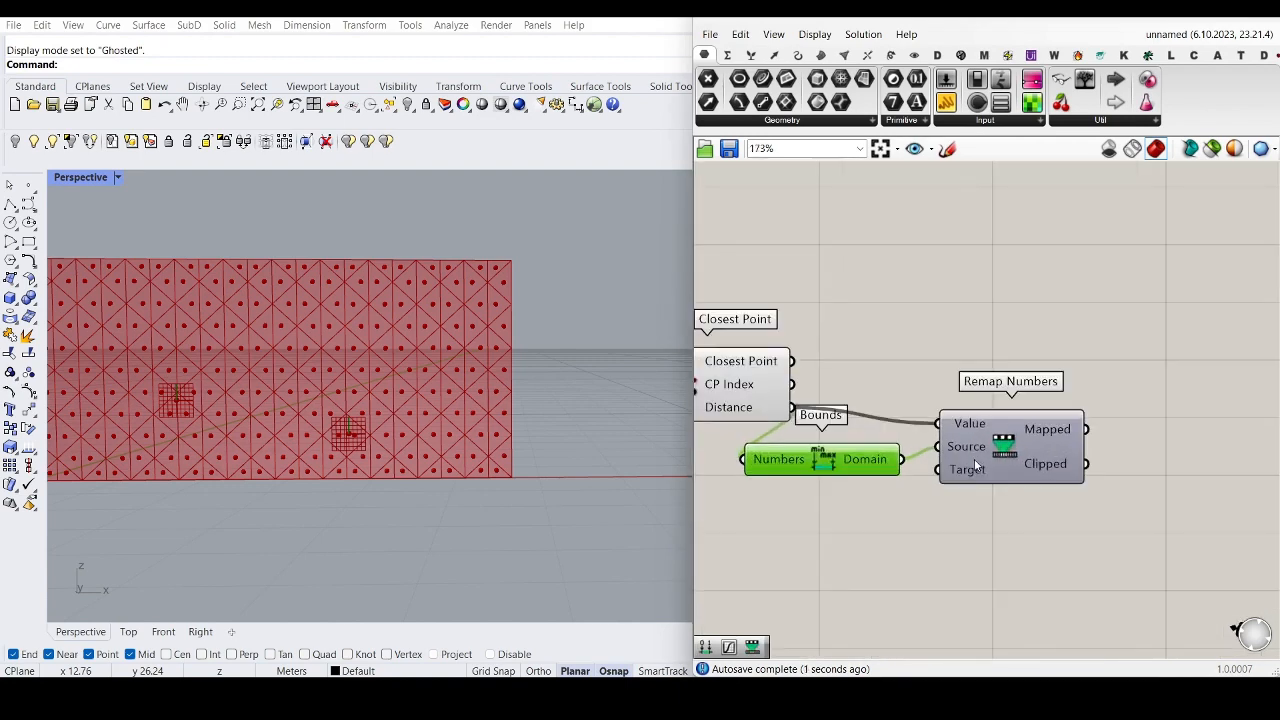
pyautogui.moveTo(974, 466); pyautogui.dragTo(1117, 432)
pyautogui.moveTo(1016, 601); pyautogui.dragTo(931, 611, button='right')
pyautogui.scroll(-2, 931, 611)
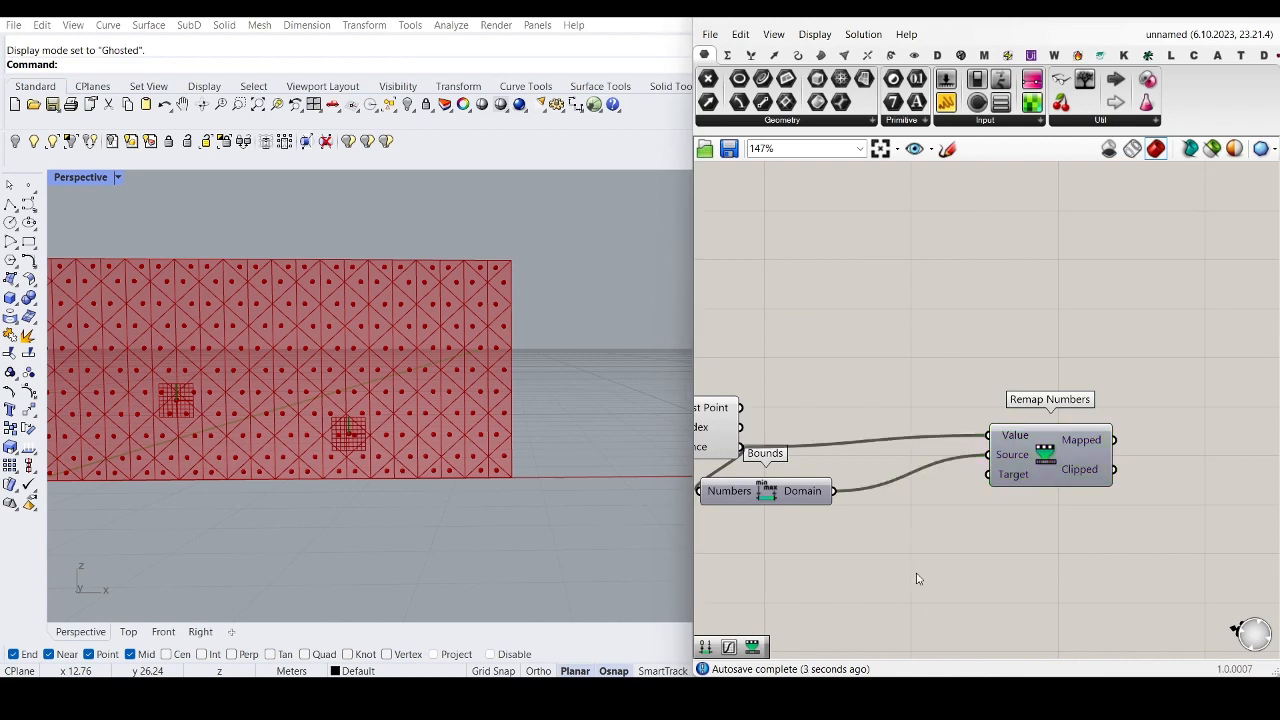
# Step: Add a Construct Domain component below Bounds and connect its Domain output to Remap Numbers' Target input
pyautogui.scroll(3, 917, 579)
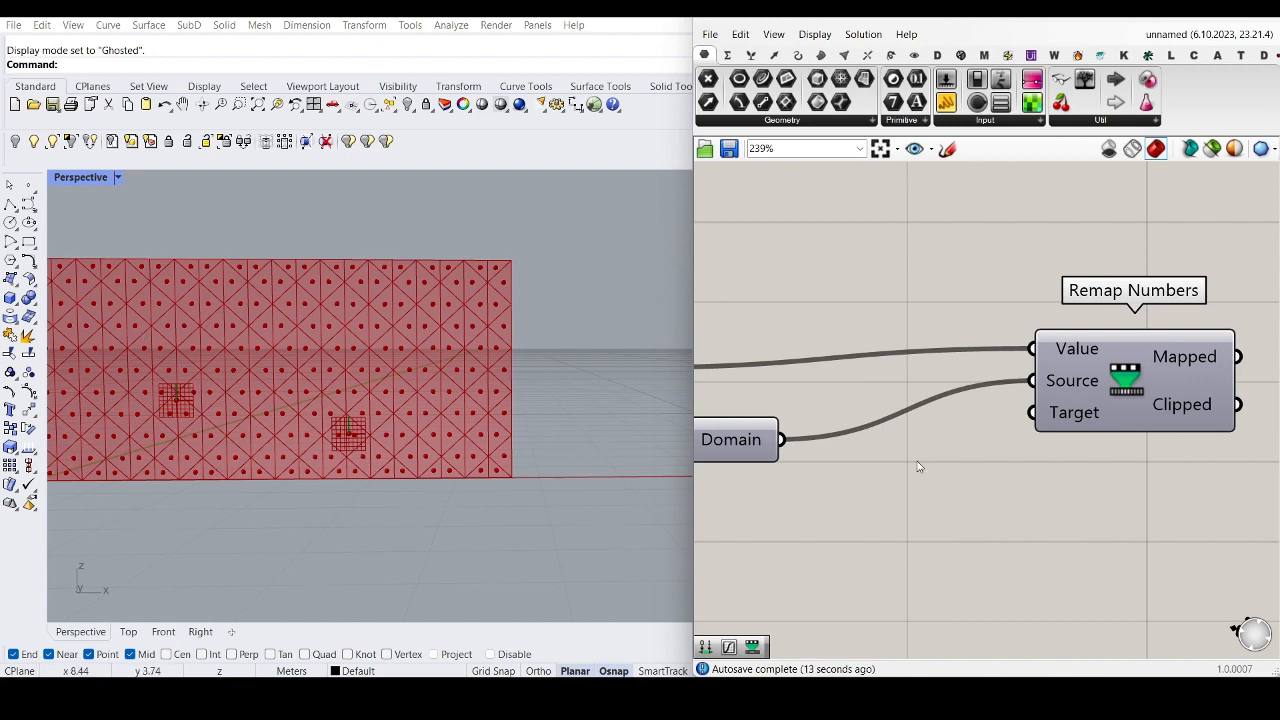
pyautogui.scroll(-3, 918, 466)
pyautogui.doubleClick(899, 520)
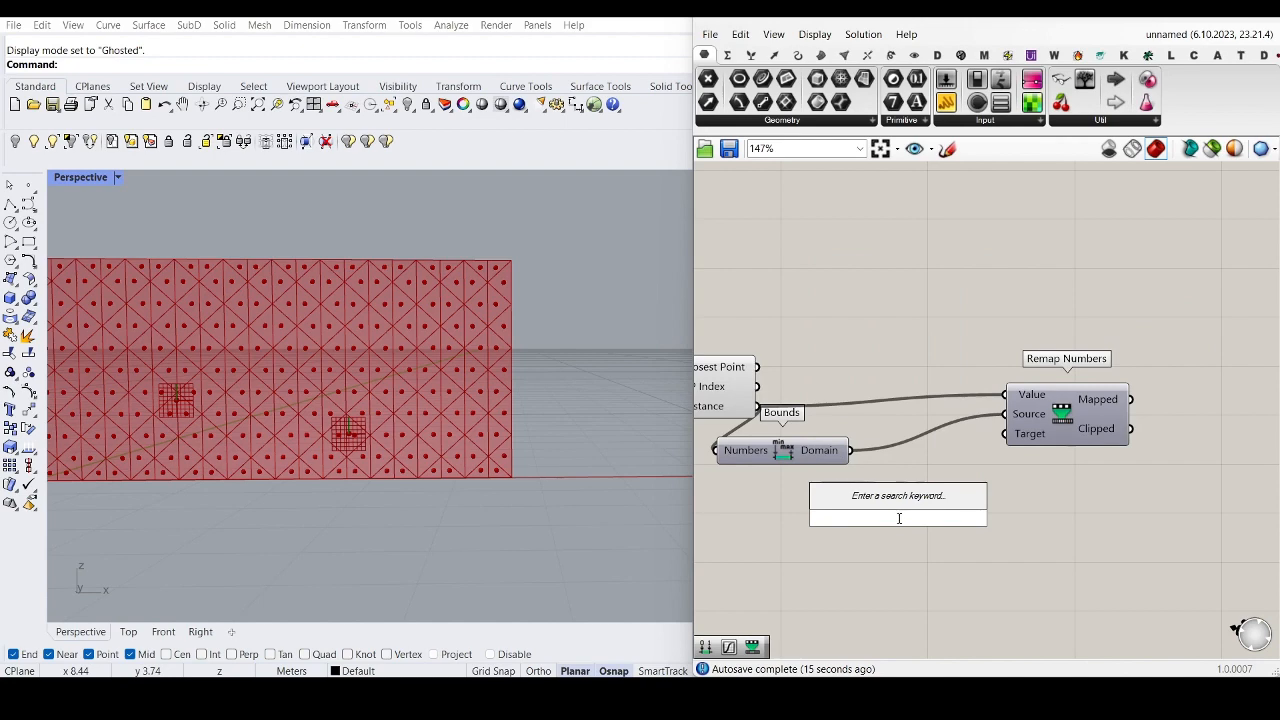
pyautogui.write('domain')
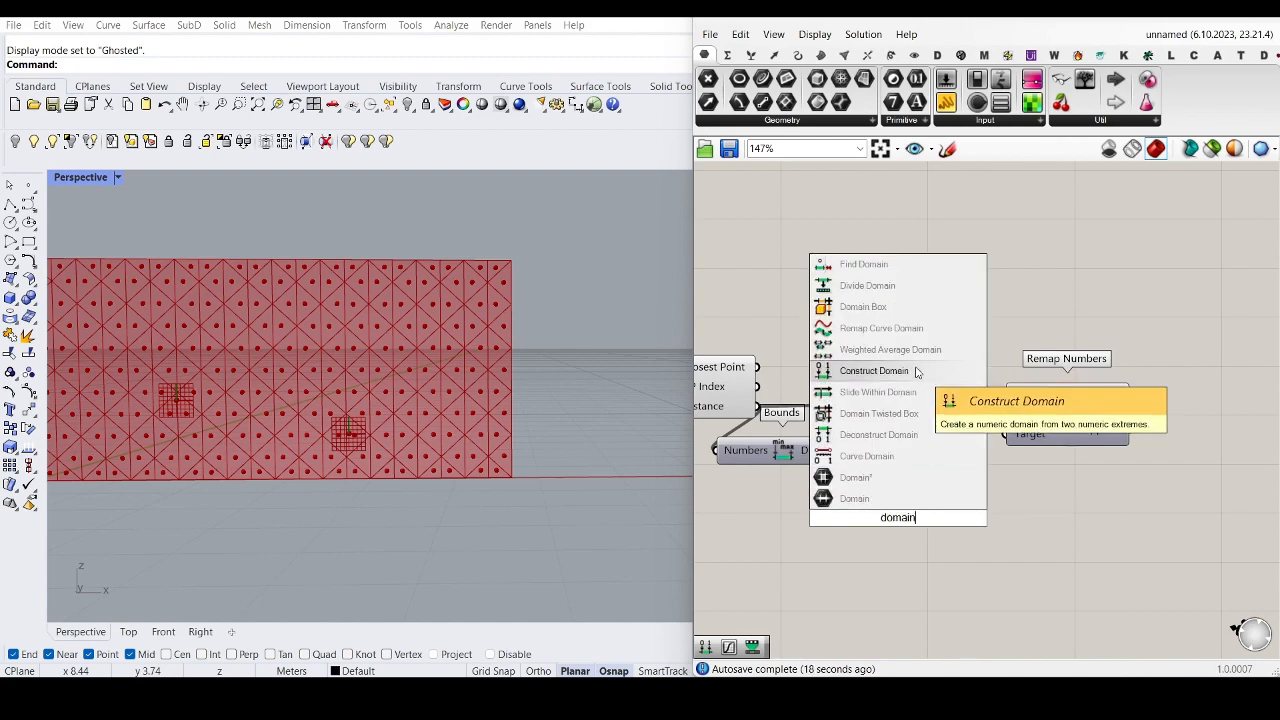
pyautogui.click(916, 371)
pyautogui.scroll(2, 982, 597)
pyautogui.moveTo(993, 422); pyautogui.dragTo(1015, 372)
pyautogui.scroll(-3, 983, 531)
pyautogui.scroll(3, 749, 449)
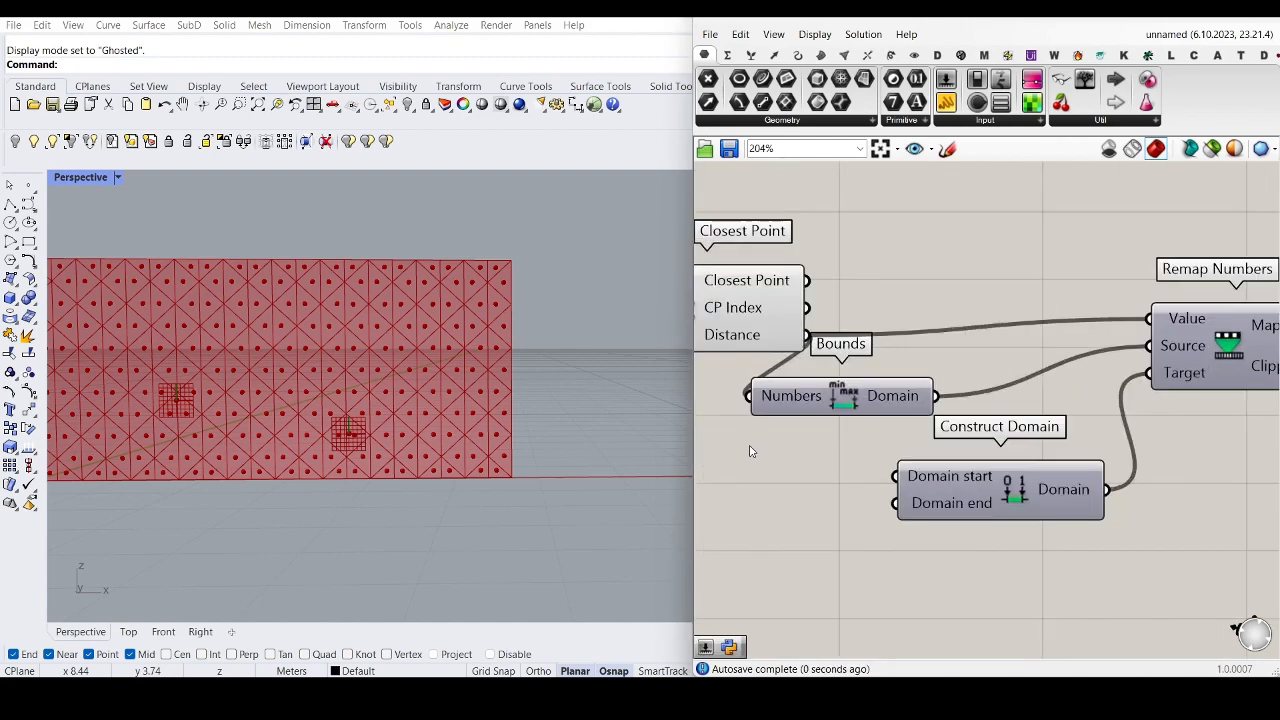
# Step: Add number sliders of 0.15 and 0.75 and connect them to Construct Domain's Domain start and Domain end inputs
pyautogui.doubleClick(749, 449)
pyautogui.write('.15')
pyautogui.press('Return')
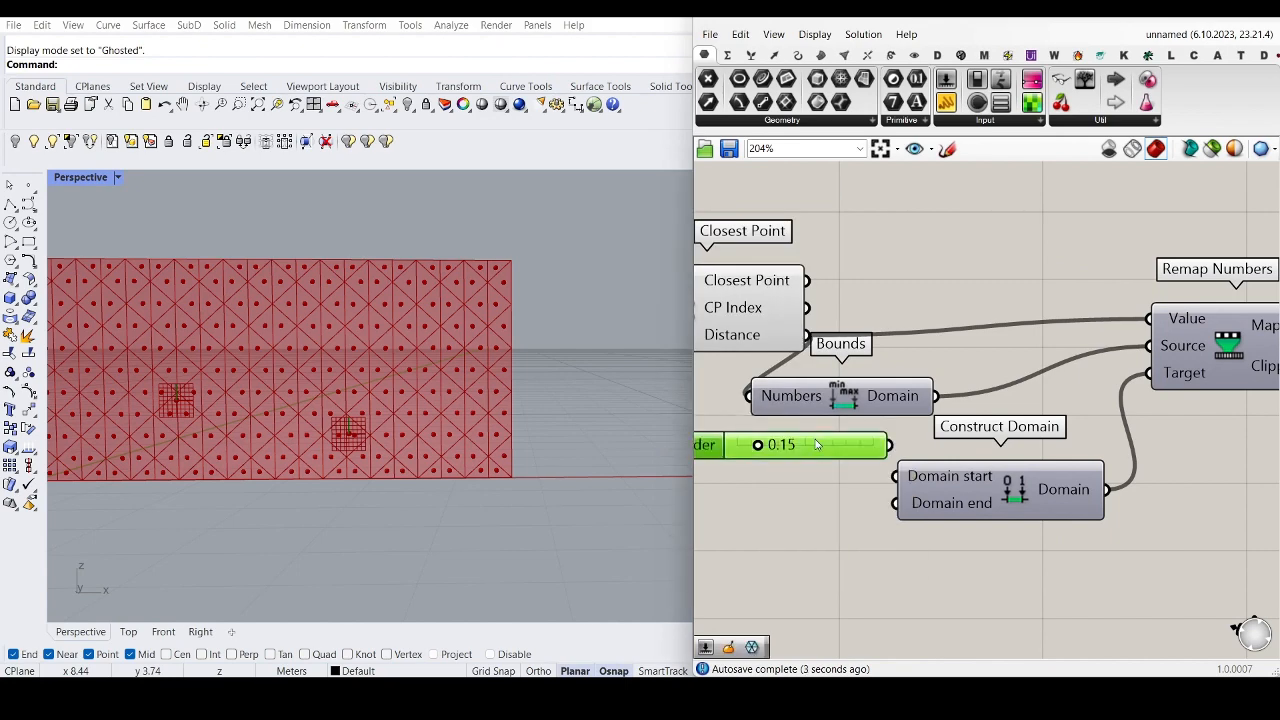
pyautogui.moveTo(804, 449); pyautogui.dragTo(812, 471)
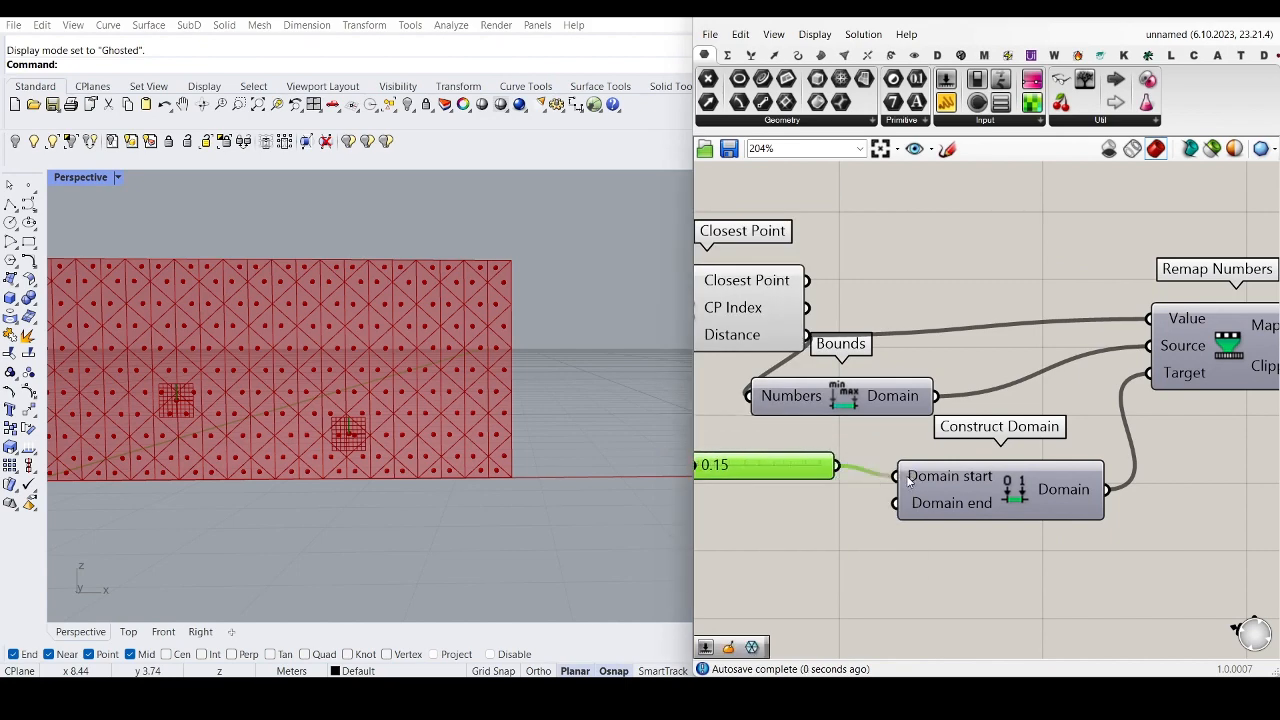
pyautogui.doubleClick(782, 559)
pyautogui.write('.75')
pyautogui.press('Return')
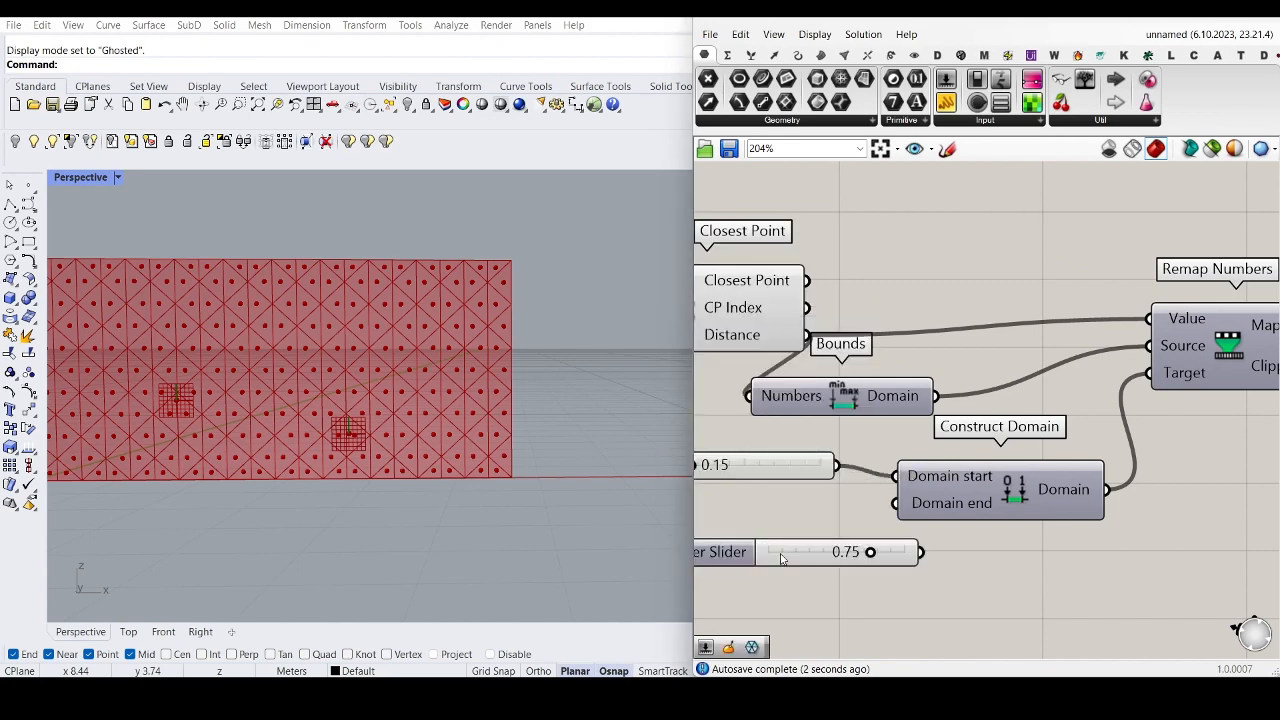
pyautogui.scroll(2, 779, 553)
pyautogui.moveTo(926, 553); pyautogui.dragTo(787, 555)
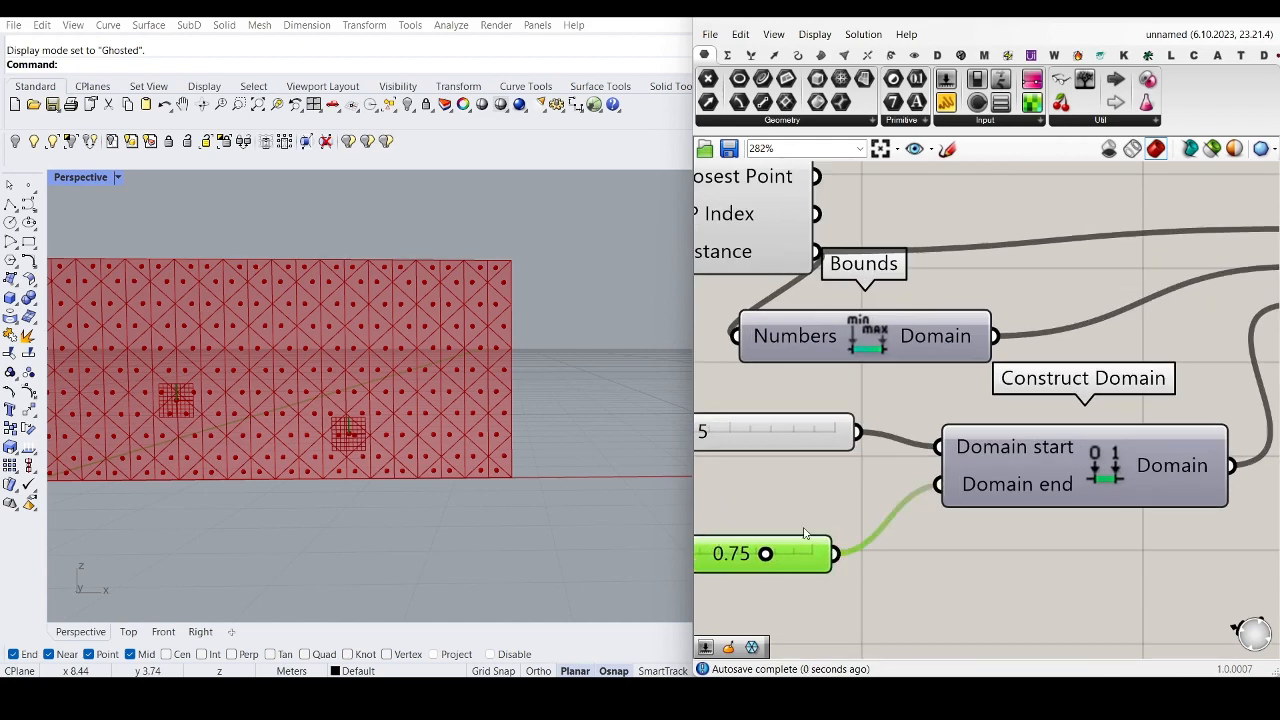
pyautogui.scroll(-10, 500, 481)
pyautogui.scroll(-6, 912, 505)
pyautogui.scroll(4, 1254, 376)
pyautogui.scroll(-3, 938, 485)
pyautogui.scroll(7, 410, 500)
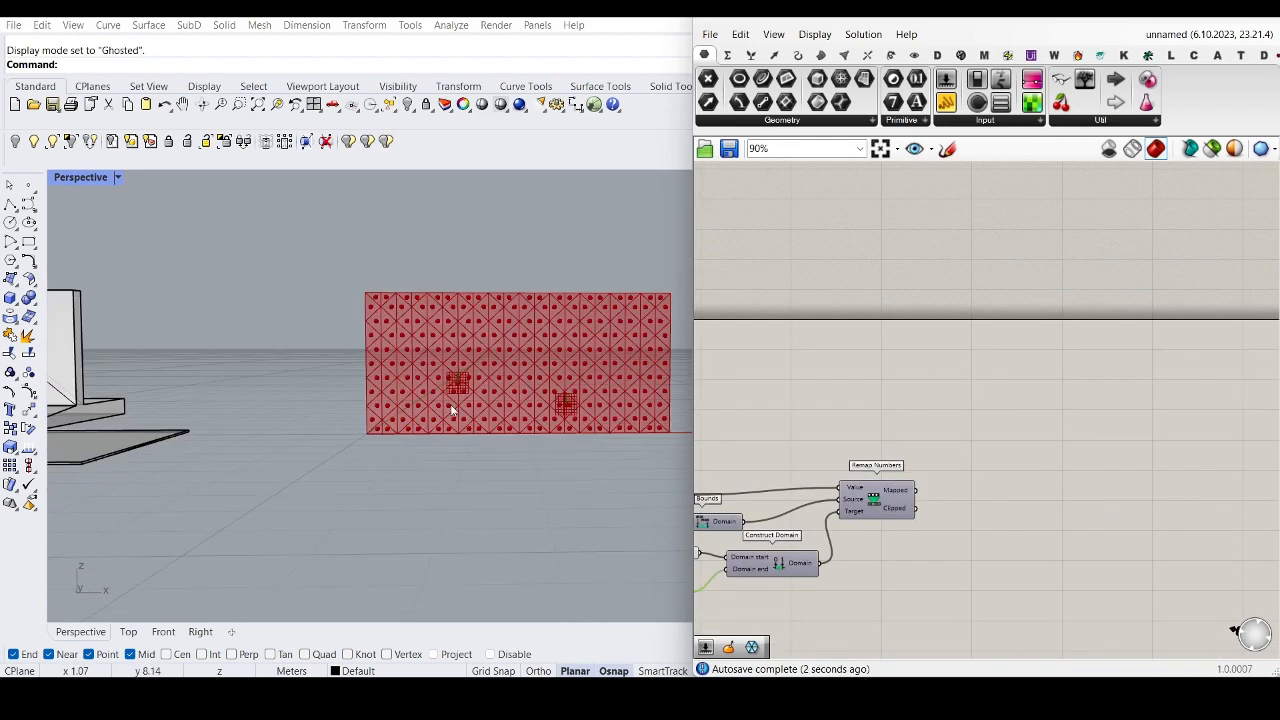
# Step: Add a Scale component to the canvas next to Remap Numbers
pyautogui.scroll(5, 451, 410)
pyautogui.scroll(3, 960, 486)
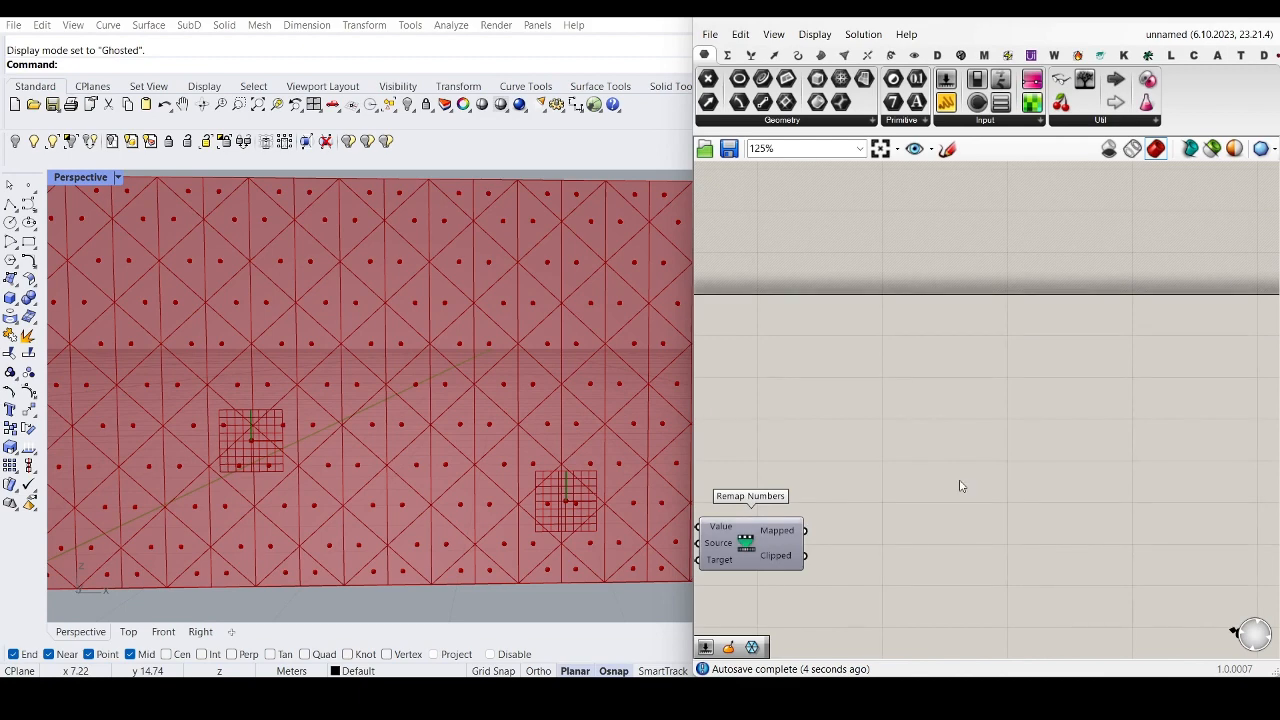
pyautogui.scroll(-4, 329, 447)
pyautogui.scroll(4, 322, 444)
pyautogui.doubleClick(939, 495)
pyautogui.write('ssca')
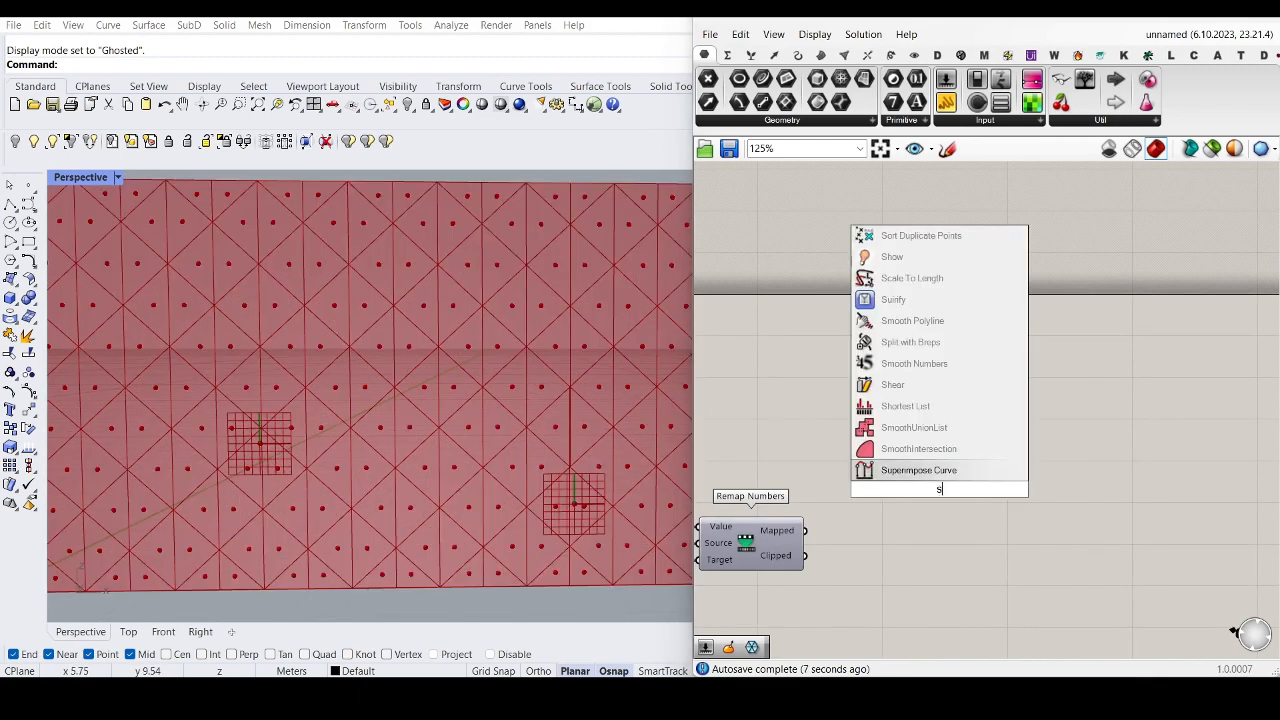
pyautogui.press('BackSpace')
pyautogui.press('BackSpace')
pyautogui.press('BackSpace')
pyautogui.write('cale')
pyautogui.press('Return')
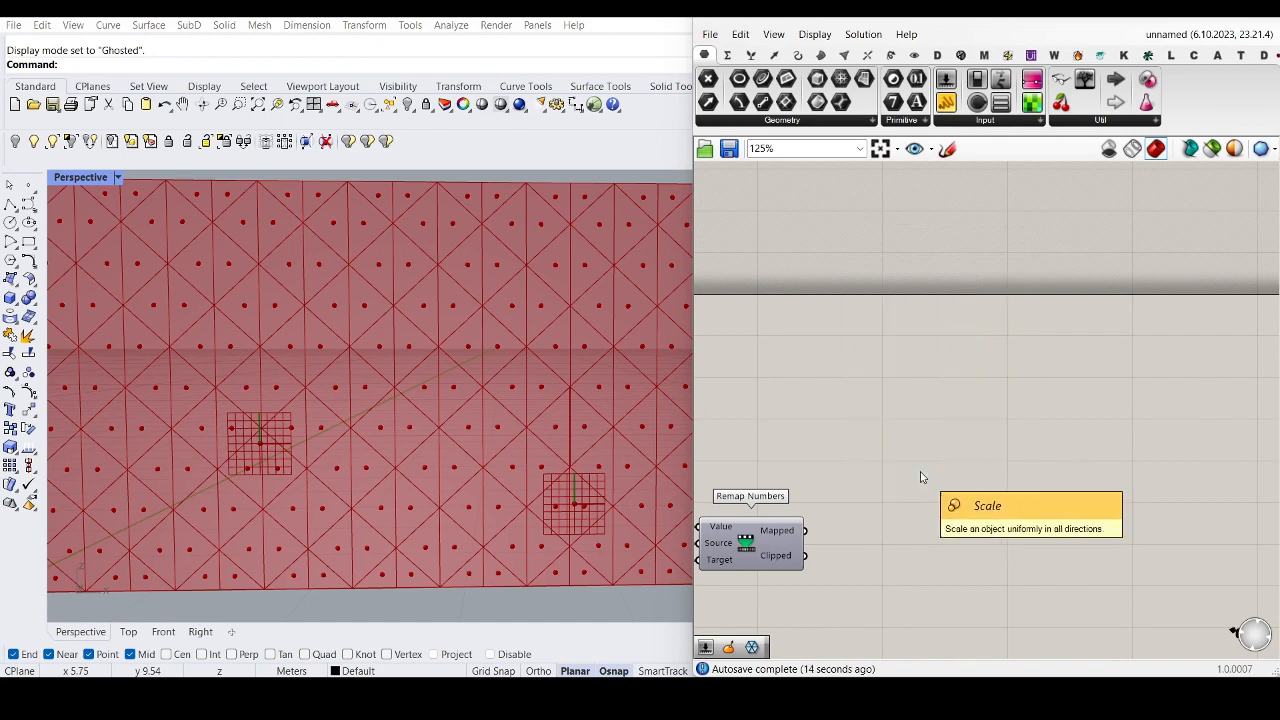
pyautogui.scroll(1, 869, 538)
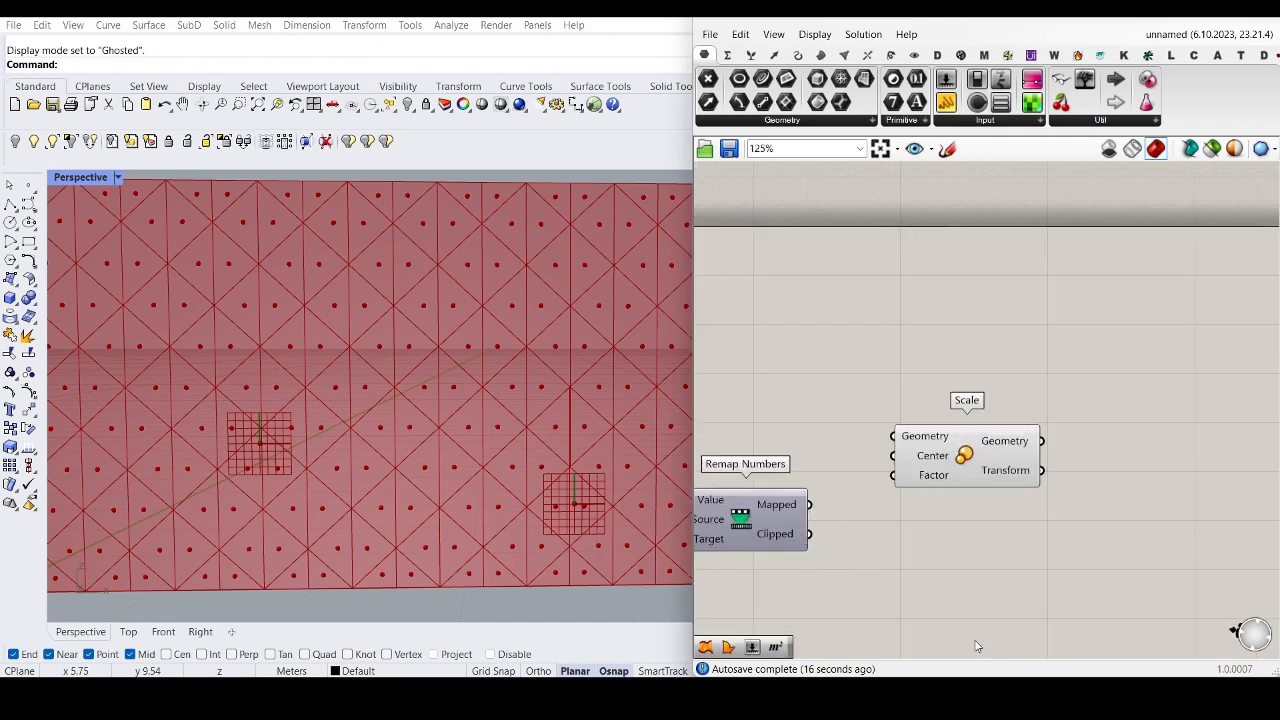
# Step: Connect Remap Numbers' Mapped output to Scale's Factor input and Area's Centroid output to its Center input
pyautogui.scroll(2, 829, 540)
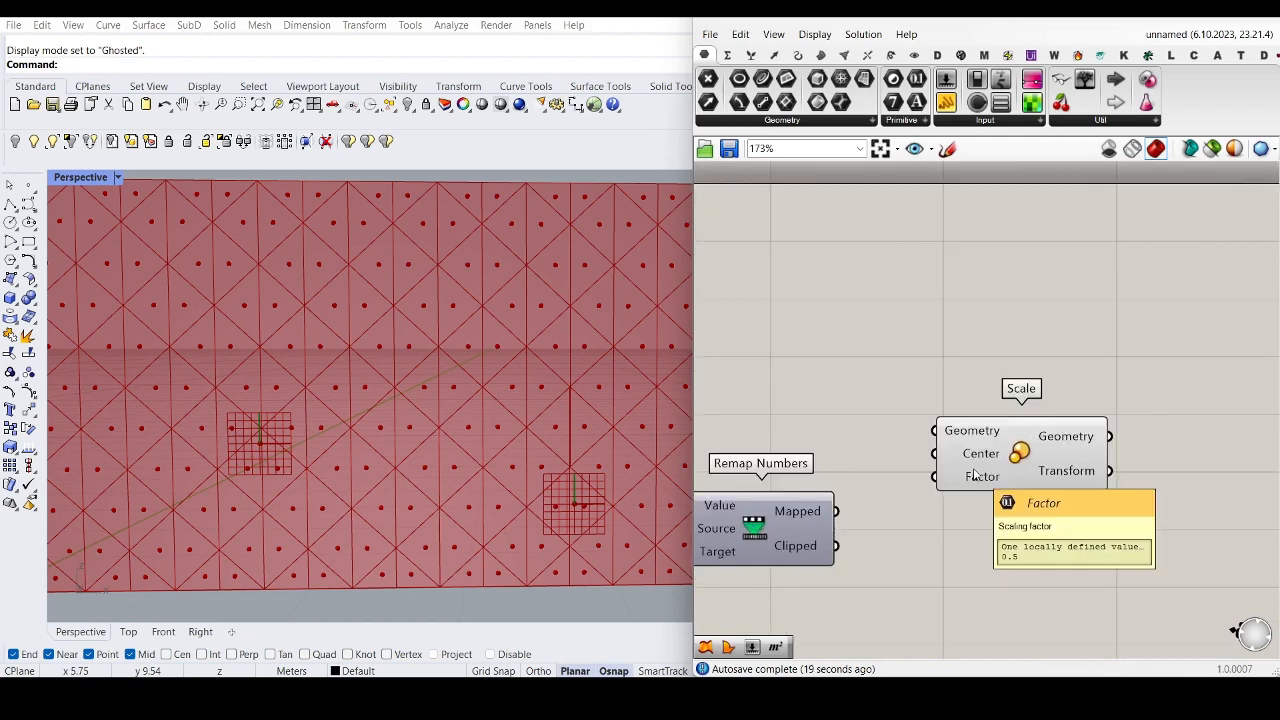
pyautogui.moveTo(1014, 451); pyautogui.dragTo(1053, 445)
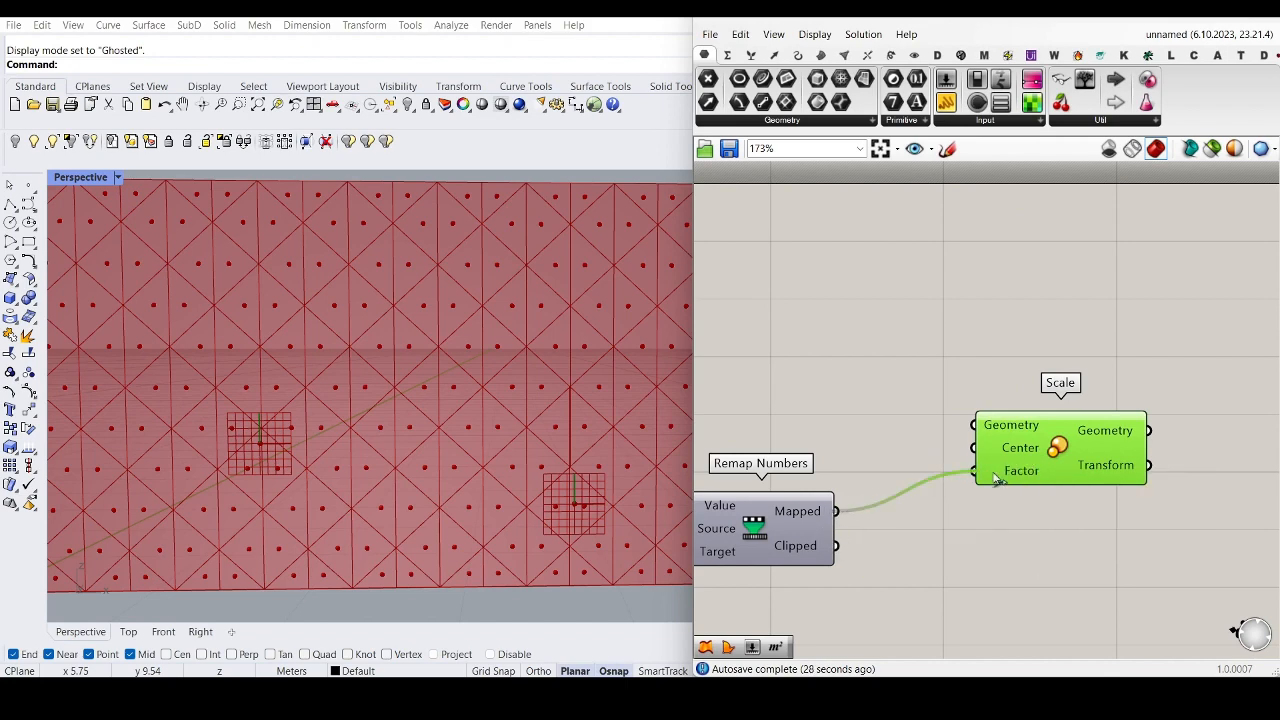
pyautogui.scroll(-8, 997, 480)
pyautogui.scroll(-5, 427, 432)
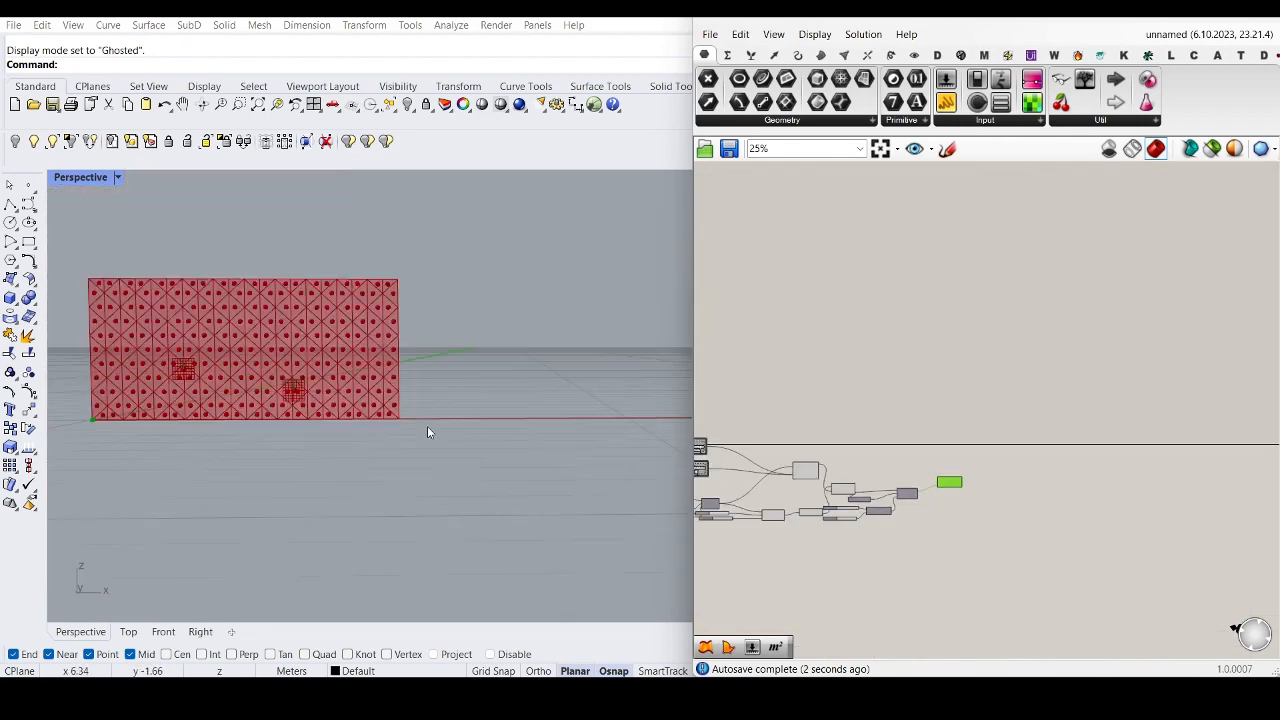
pyautogui.scroll(-3, 427, 432)
pyautogui.scroll(8, 907, 590)
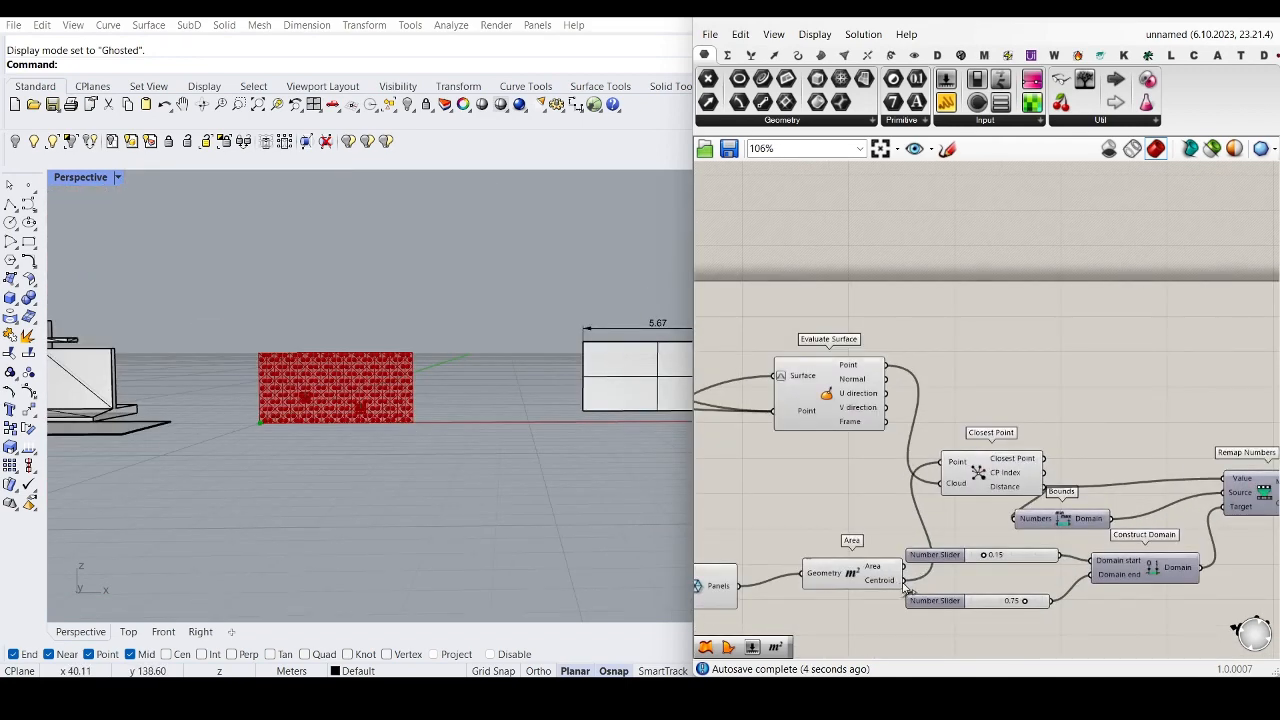
pyautogui.moveTo(904, 581); pyautogui.dragTo(1105, 453)
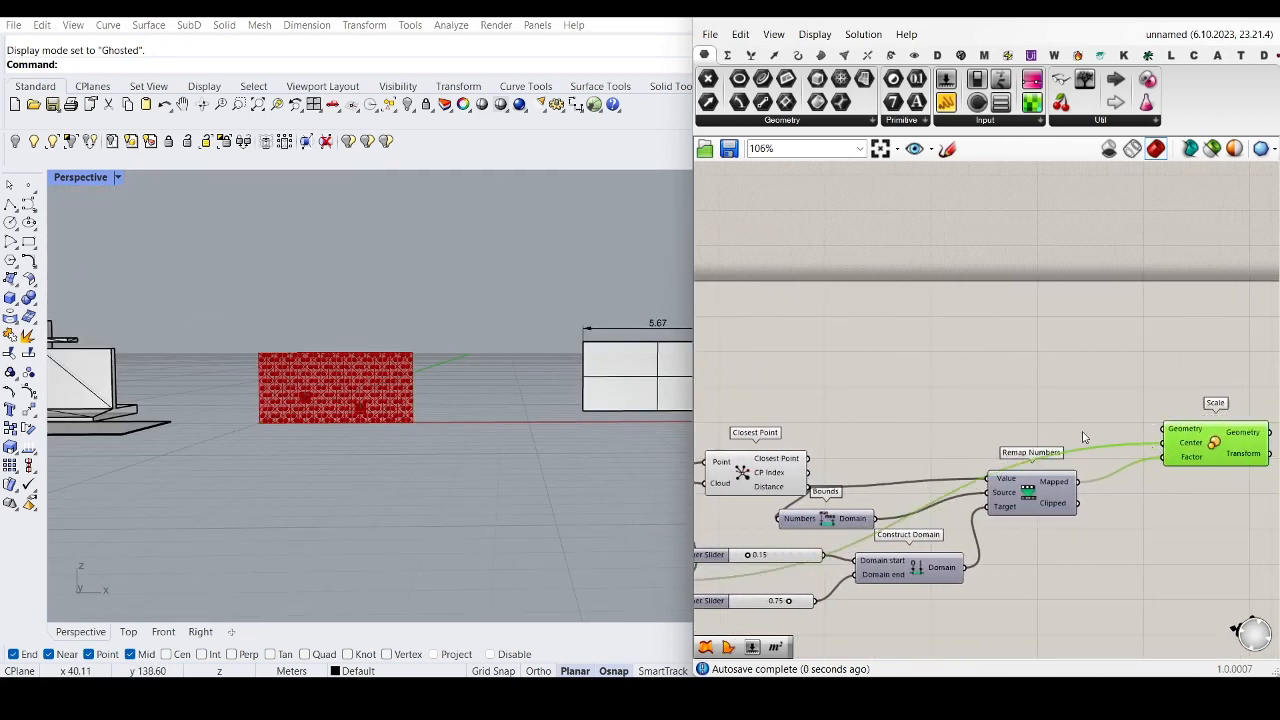
# Step: Connect Triangle Panels B's Panels output to Scale's Geometry input
pyautogui.scroll(-6, 997, 448)
pyautogui.scroll(7, 818, 510)
pyautogui.moveTo(815, 489); pyautogui.dragTo(1182, 308)
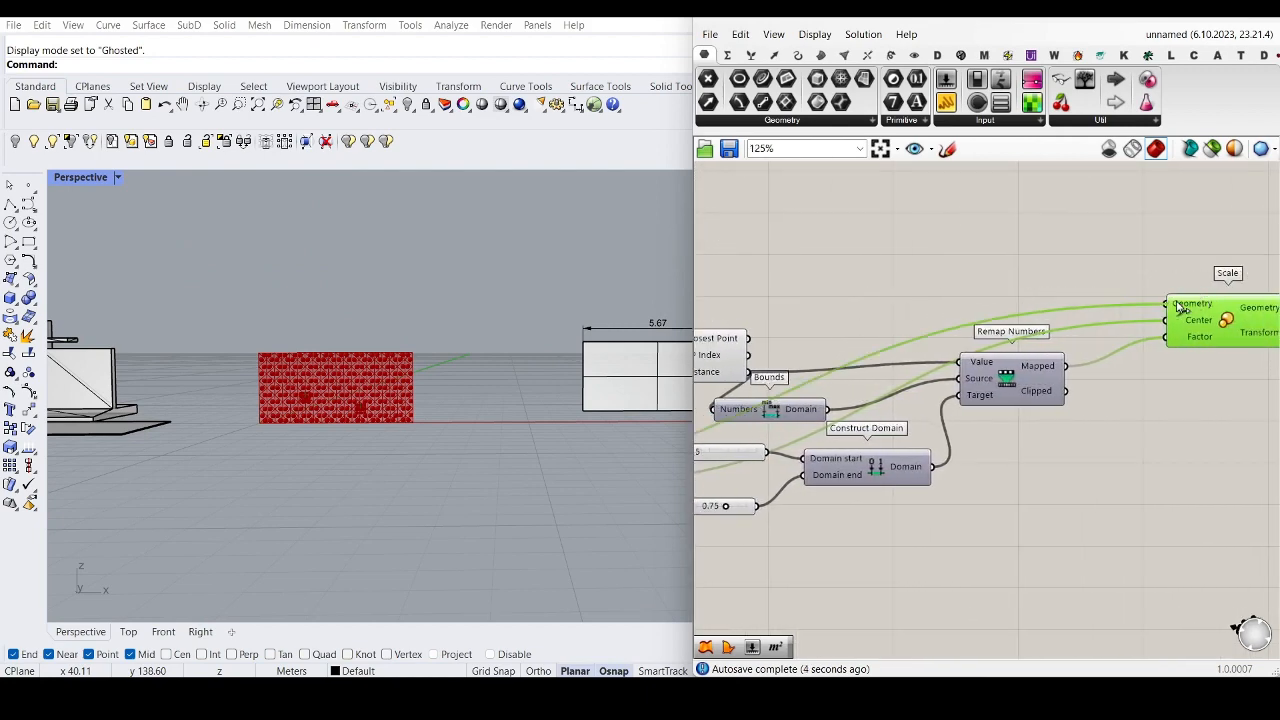
# Step: Turn off the preview of the components from the MD Sliders through Construct Domain, leaving the scaled triangles displayed
pyautogui.scroll(6, 460, 378)
pyautogui.scroll(-8, 351, 372)
pyautogui.scroll(-6, 1017, 420)
pyautogui.scroll(1, 985, 420)
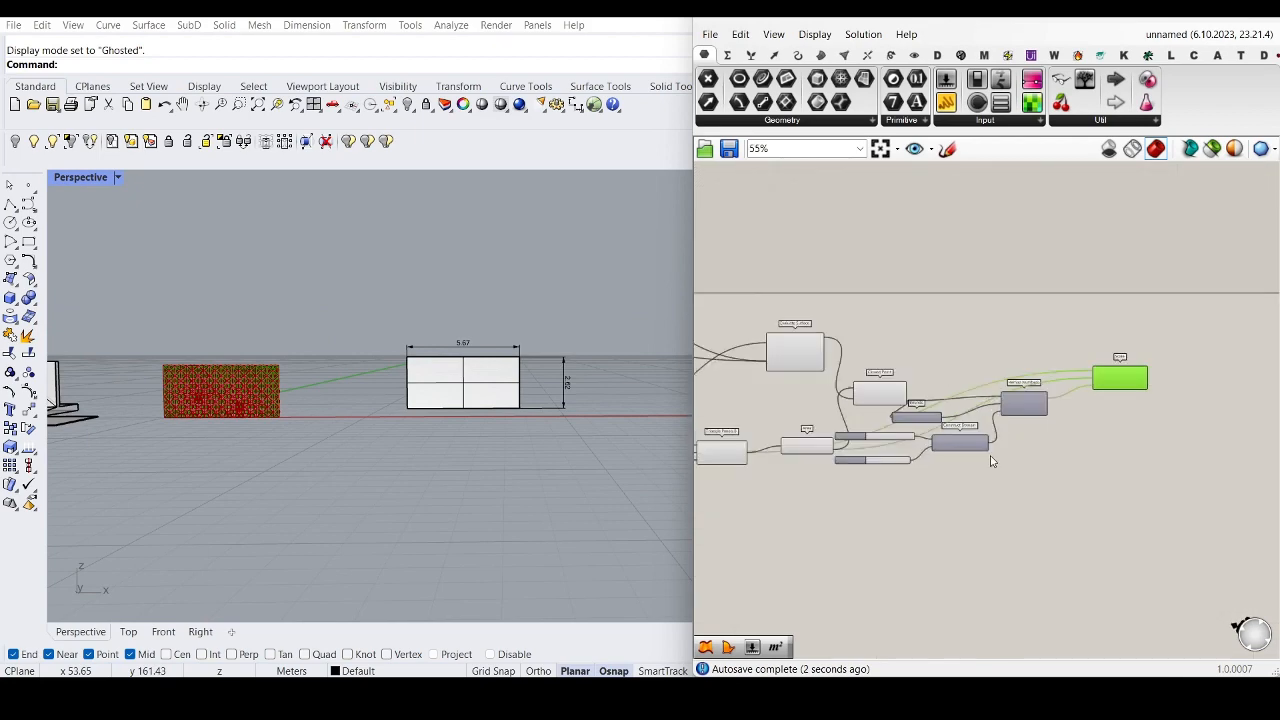
pyautogui.scroll(-5, 1083, 506)
pyautogui.scroll(2, 1023, 534)
pyautogui.moveTo(1032, 520); pyautogui.dragTo(693, 282)
pyautogui.scroll(5, 370, 378)
pyautogui.scroll(-3, 291, 437)
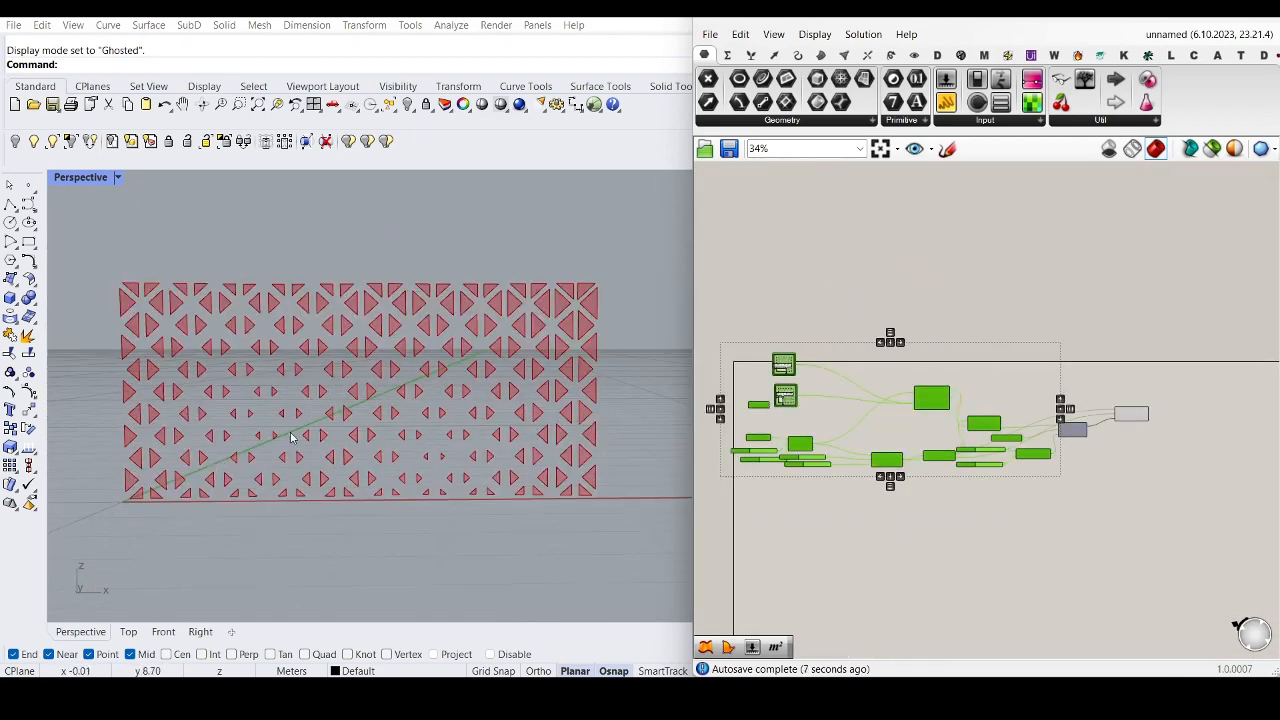
# Step: Try other attractor positions by setting the upper MD Slider to 0.09; 0.81 and the lower one to 0.77; 0.14
pyautogui.scroll(3, 291, 437)
pyautogui.scroll(8, 790, 372)
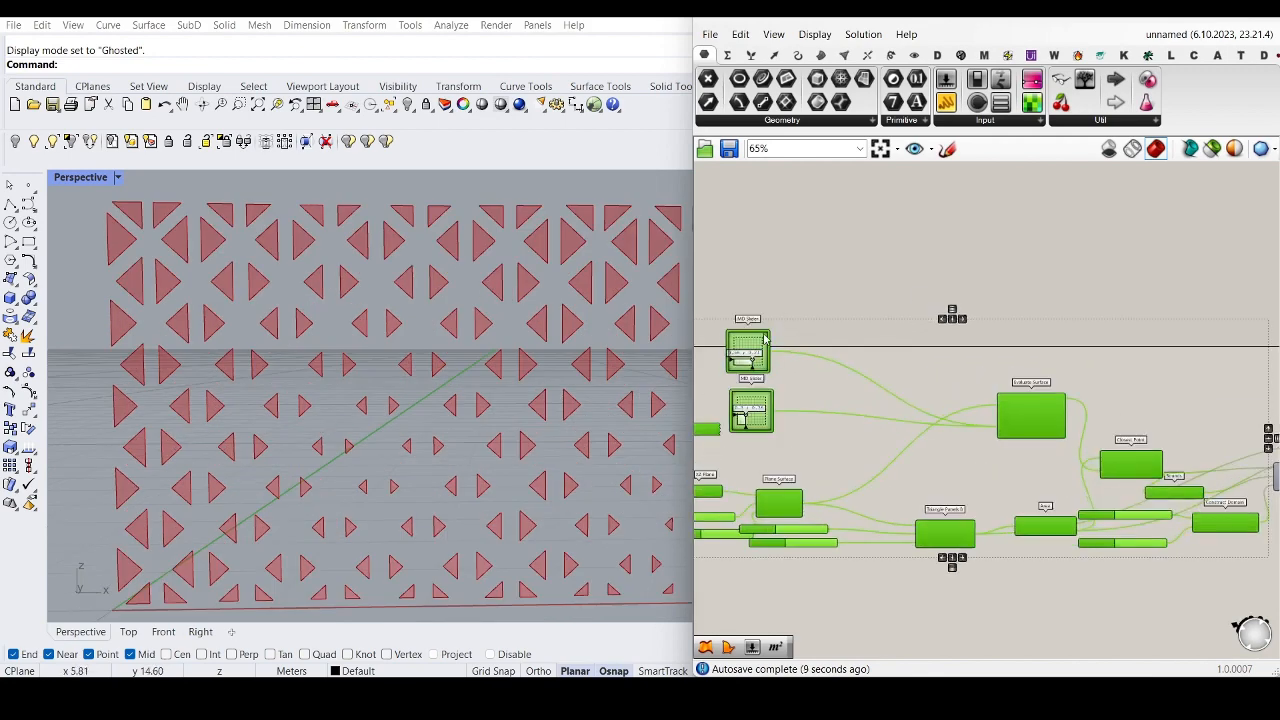
pyautogui.scroll(-4, 230, 422)
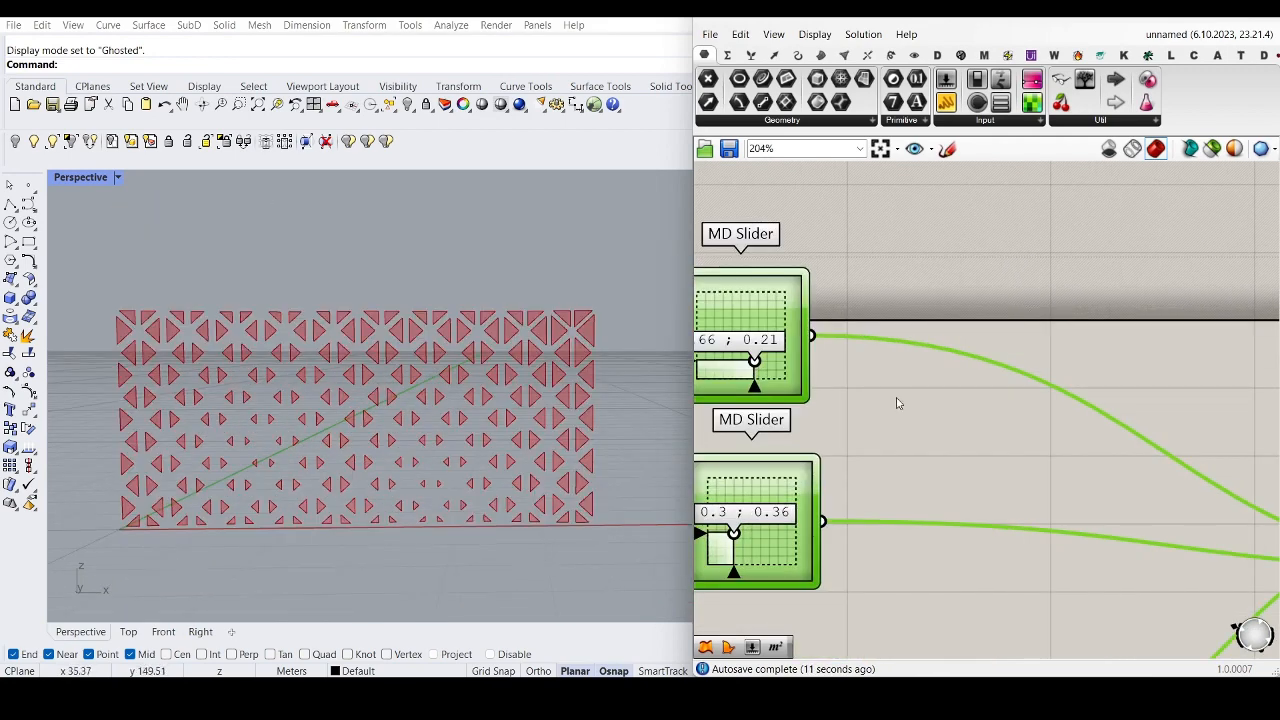
pyautogui.scroll(3, 897, 403)
pyautogui.moveTo(845, 405); pyautogui.dragTo(777, 341)
pyautogui.moveTo(797, 420); pyautogui.dragTo(785, 368, button='right')
pyautogui.moveTo(804, 589); pyautogui.dragTo(861, 619)
# Step: Examine how the scaled triangles vary in size across the façade wall, and clear the component selection
pyautogui.scroll(5, 328, 382)
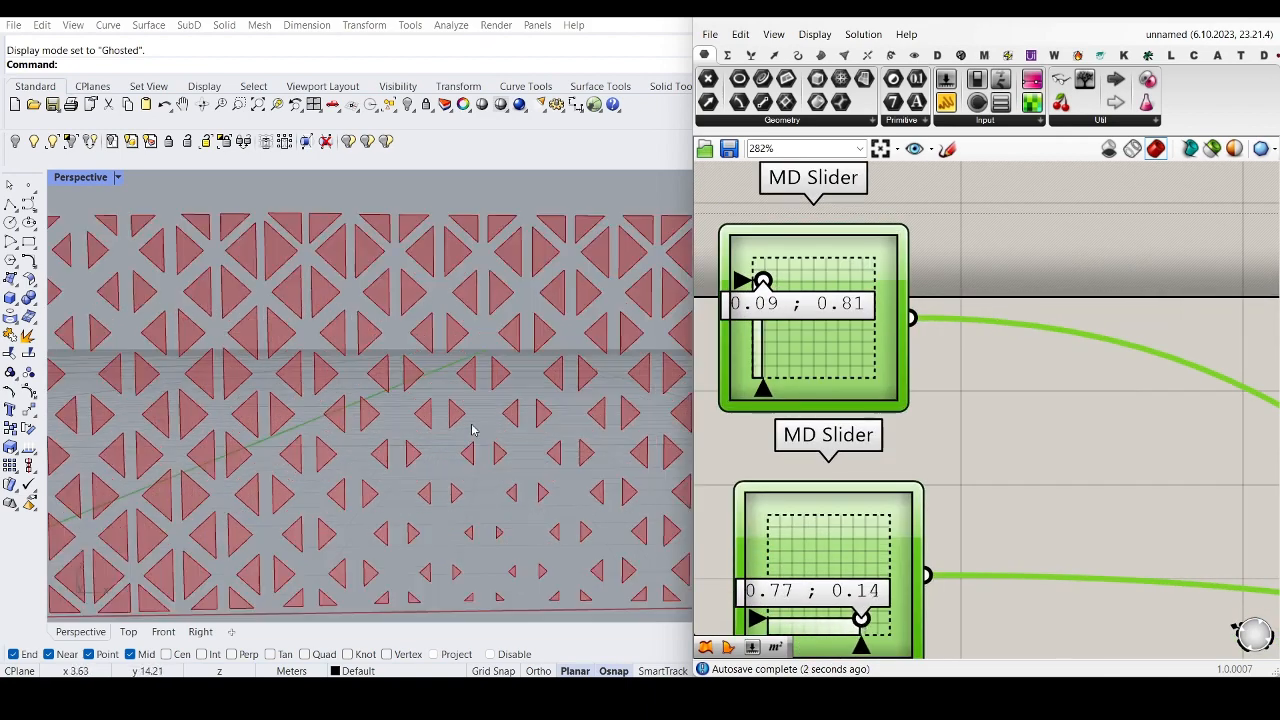
pyautogui.scroll(-7, 328, 382)
pyautogui.scroll(5, 328, 386)
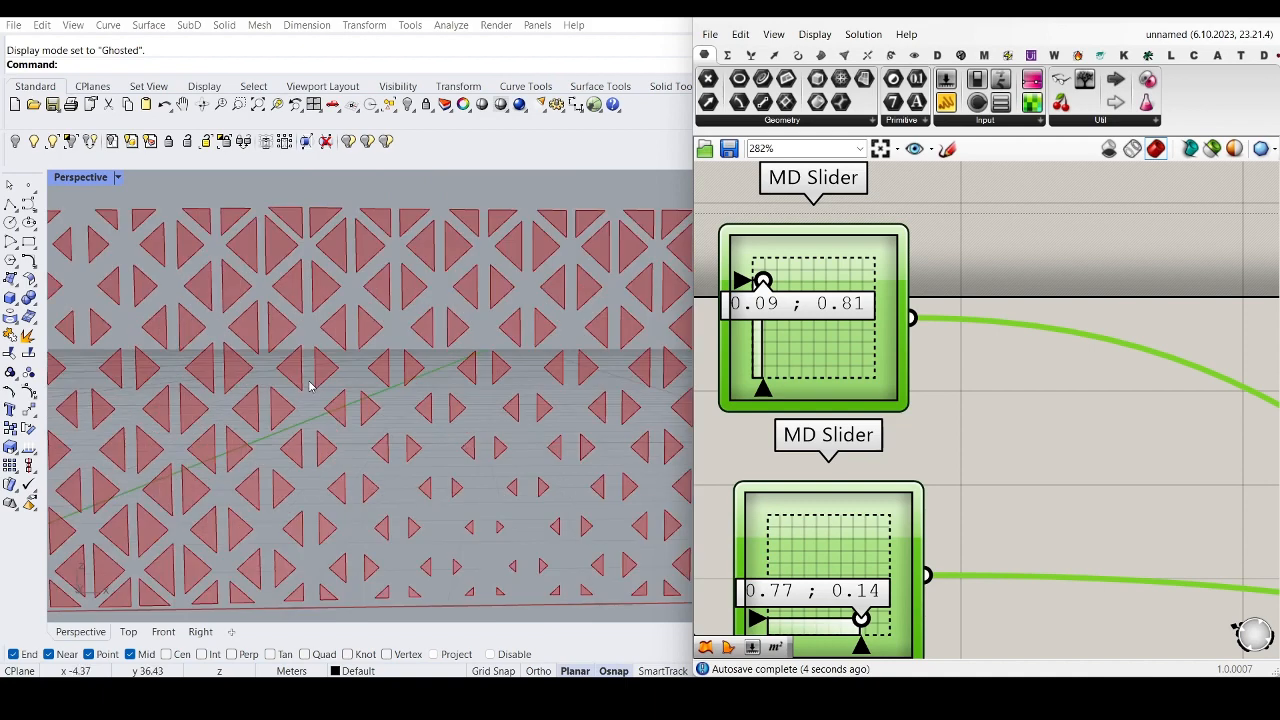
pyautogui.scroll(-8, 395, 401)
pyautogui.scroll(-10, 1142, 418)
pyautogui.scroll(5, 1240, 475)
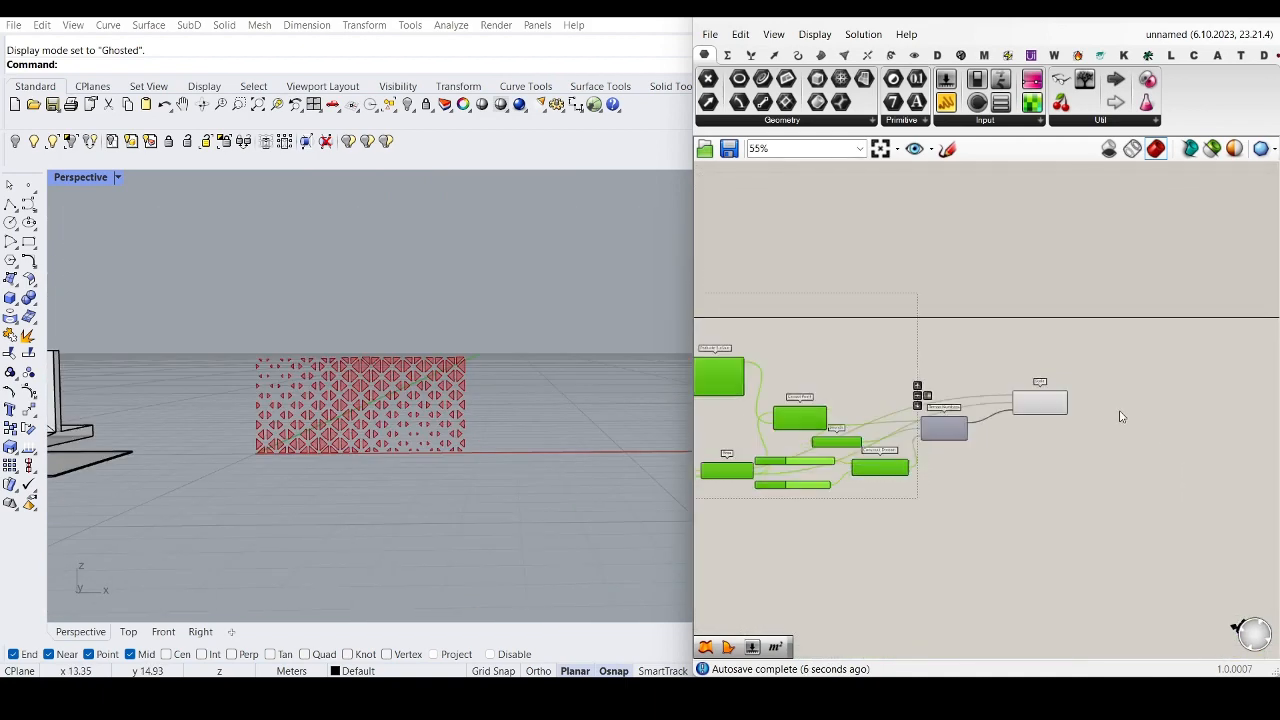
pyautogui.click(1120, 417)
pyautogui.scroll(5, 326, 399)
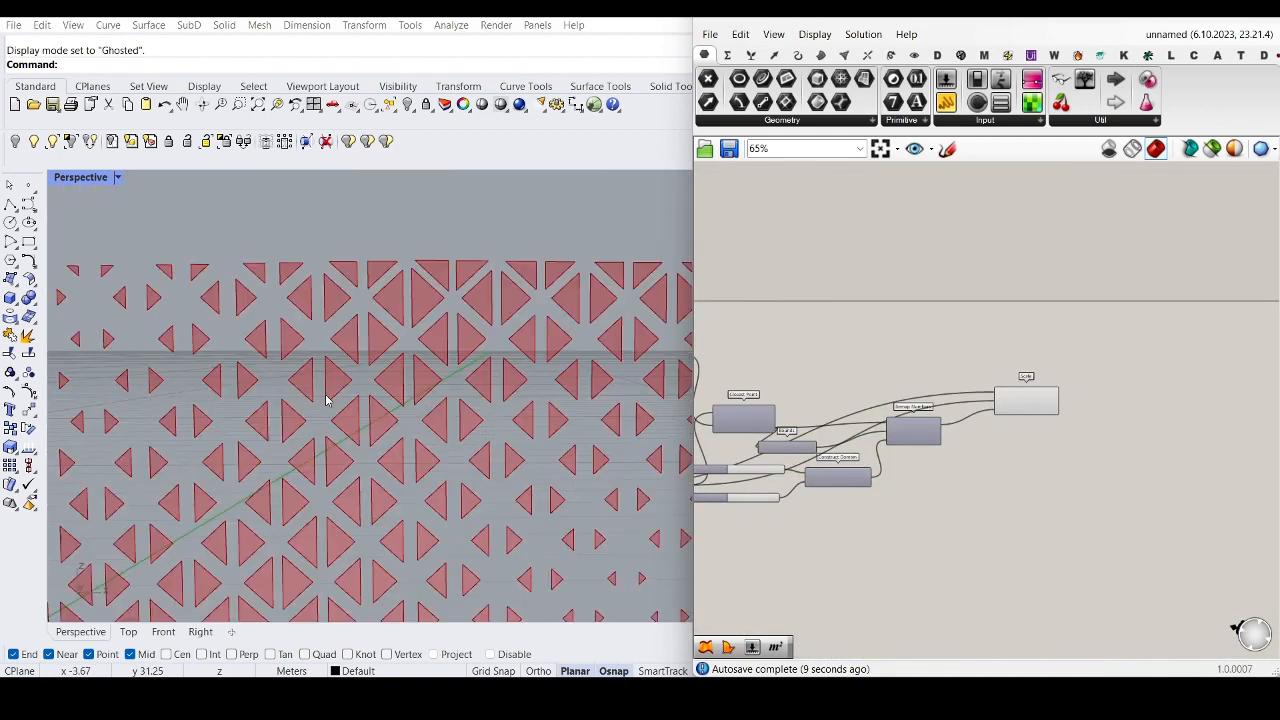
pyautogui.scroll(-5, 638, 473)
pyautogui.scroll(5, 323, 447)
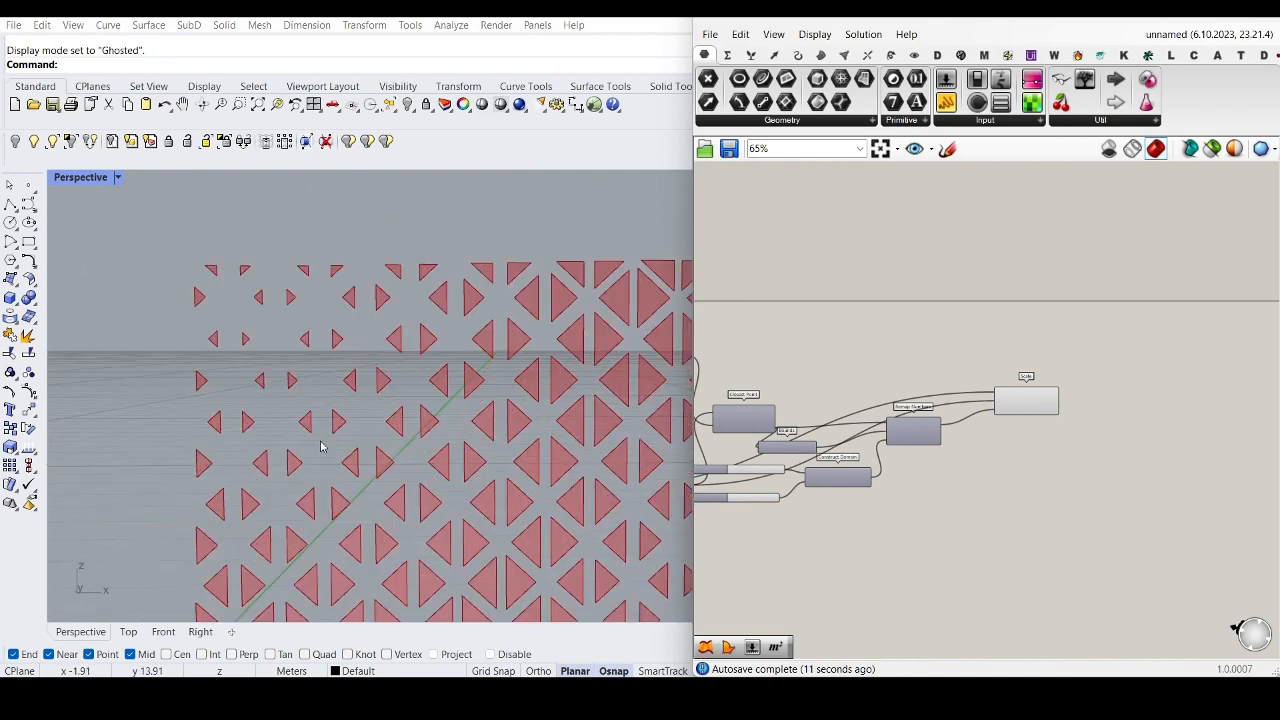
# Step: Add a Boundary Surfaces component after Scale and connect Scale's Geometry output to its Edges input
pyautogui.scroll(2, 1248, 457)
pyautogui.scroll(3, 1155, 392)
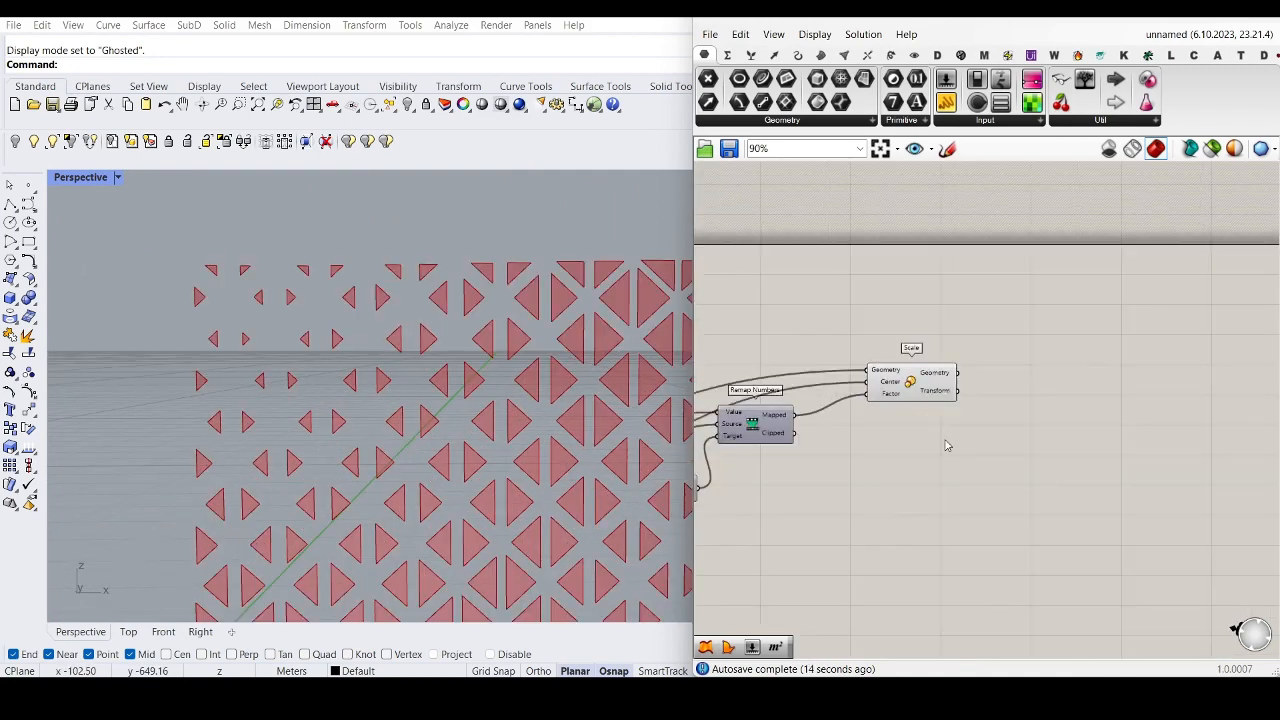
pyautogui.doubleClick(977, 387)
pyautogui.write('bo')
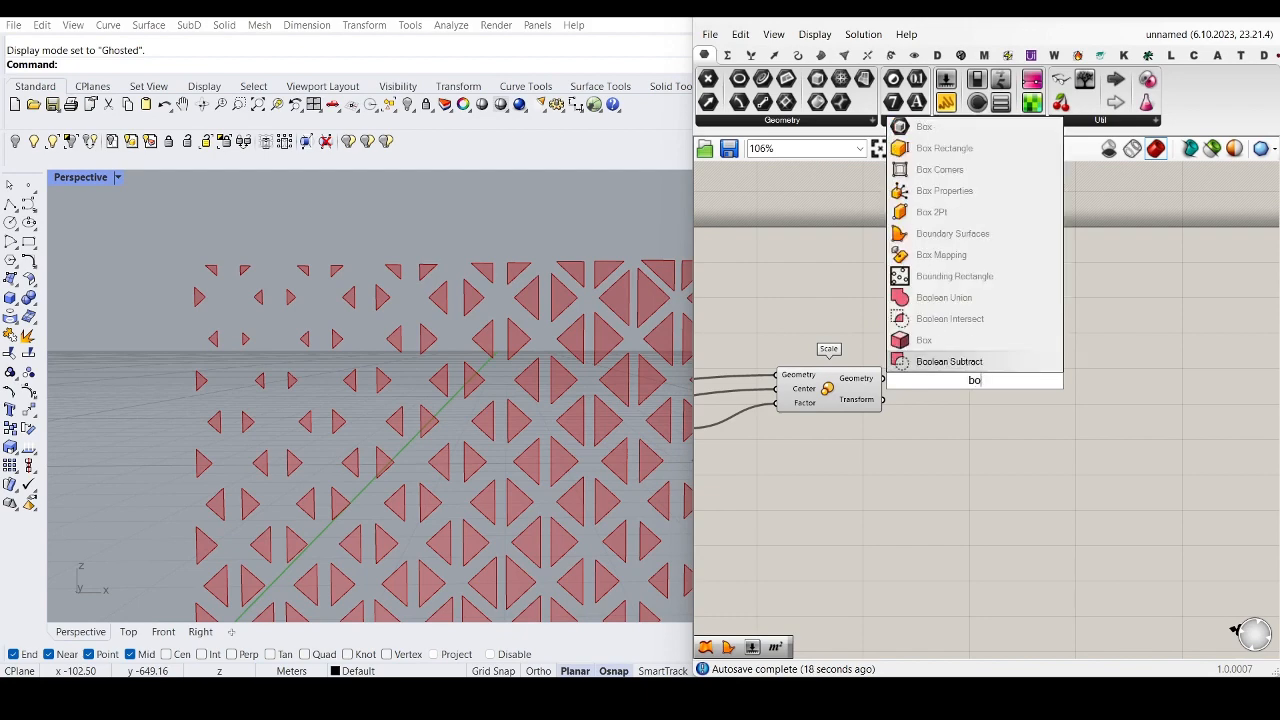
pyautogui.write('ur')
pyautogui.press('BackSpace')
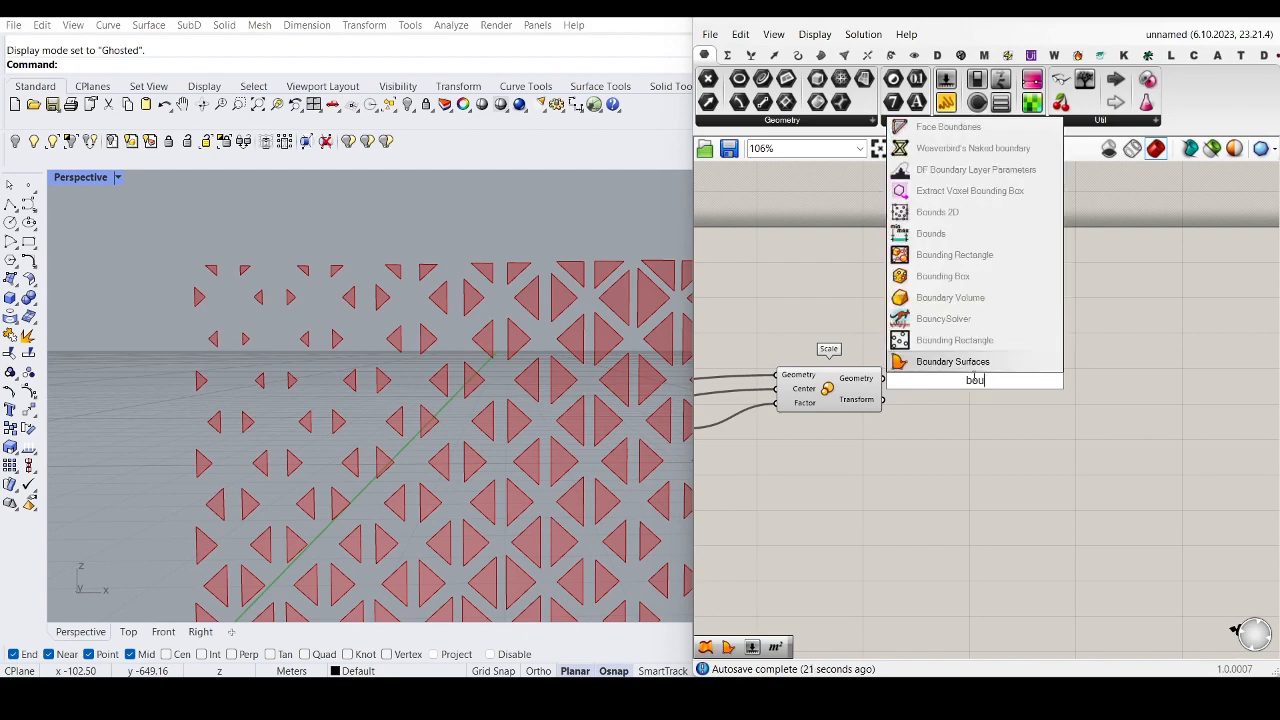
pyautogui.press('Return')
pyautogui.scroll(3, 880, 370)
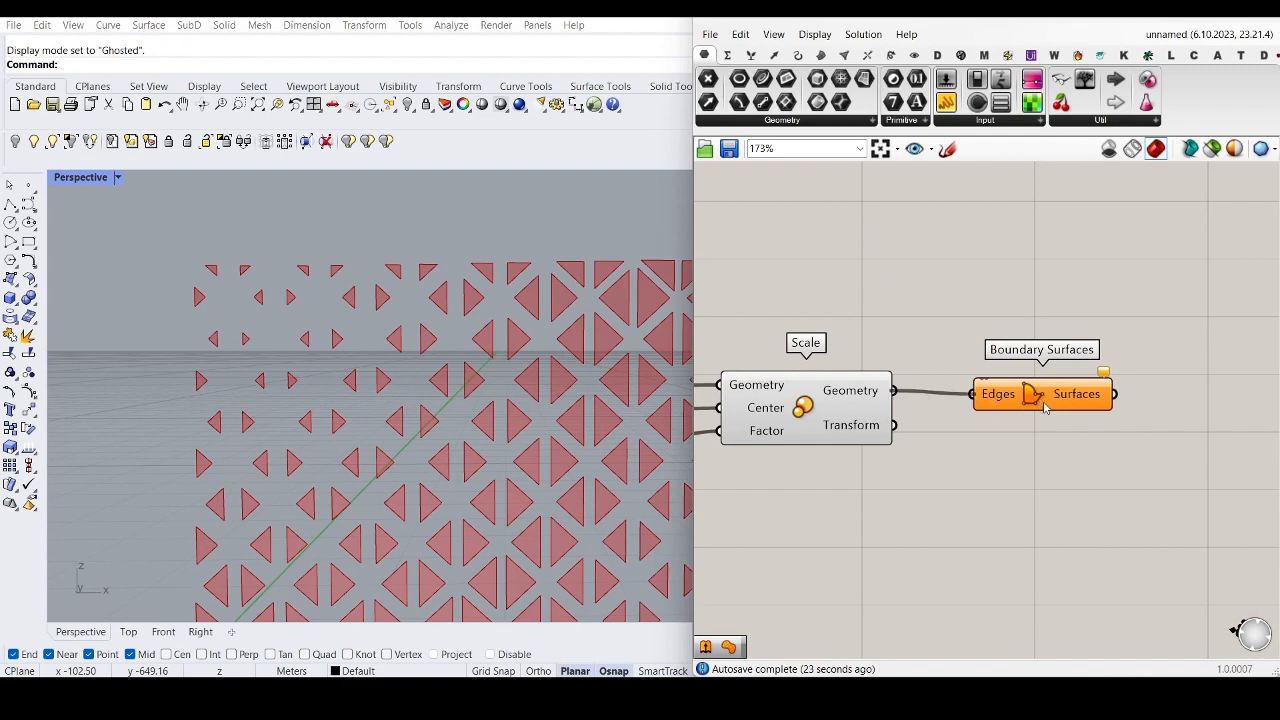
# Step: Add Triangle Panels B's Panels output as a second source for Boundary Surfaces' Edges input
pyautogui.scroll(-4, 1044, 406)
pyautogui.scroll(4, 882, 450)
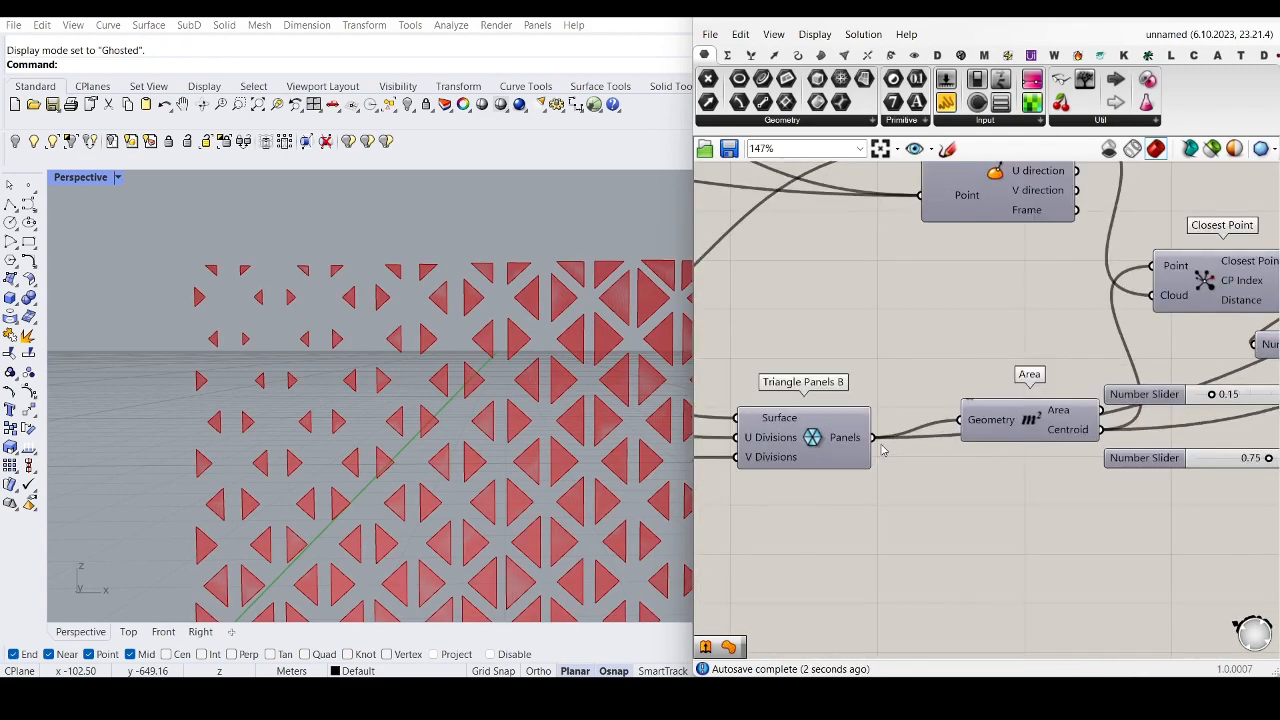
pyautogui.moveTo(873, 444); pyautogui.dragTo(1143, 200)
pyautogui.scroll(-5, 1082, 350)
pyautogui.scroll(-4, 342, 385)
pyautogui.scroll(3, 400, 390)
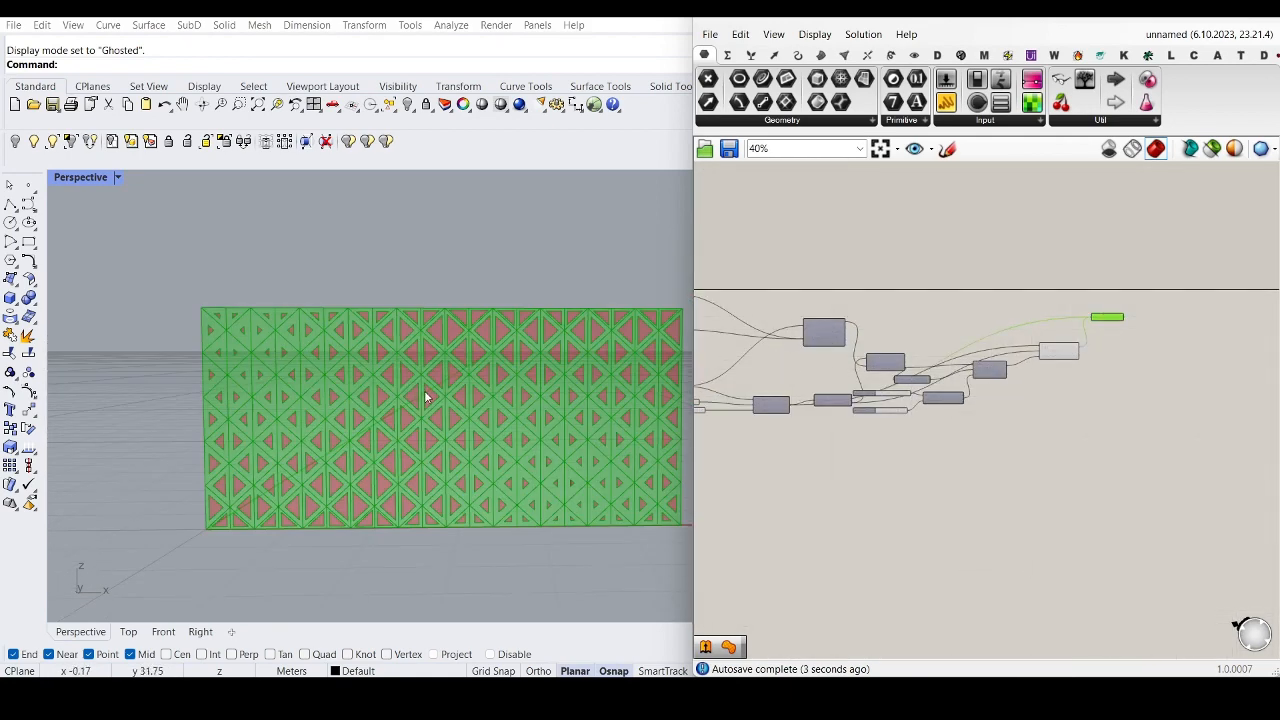
pyautogui.scroll(-3, 360, 405)
pyautogui.scroll(5, 366, 405)
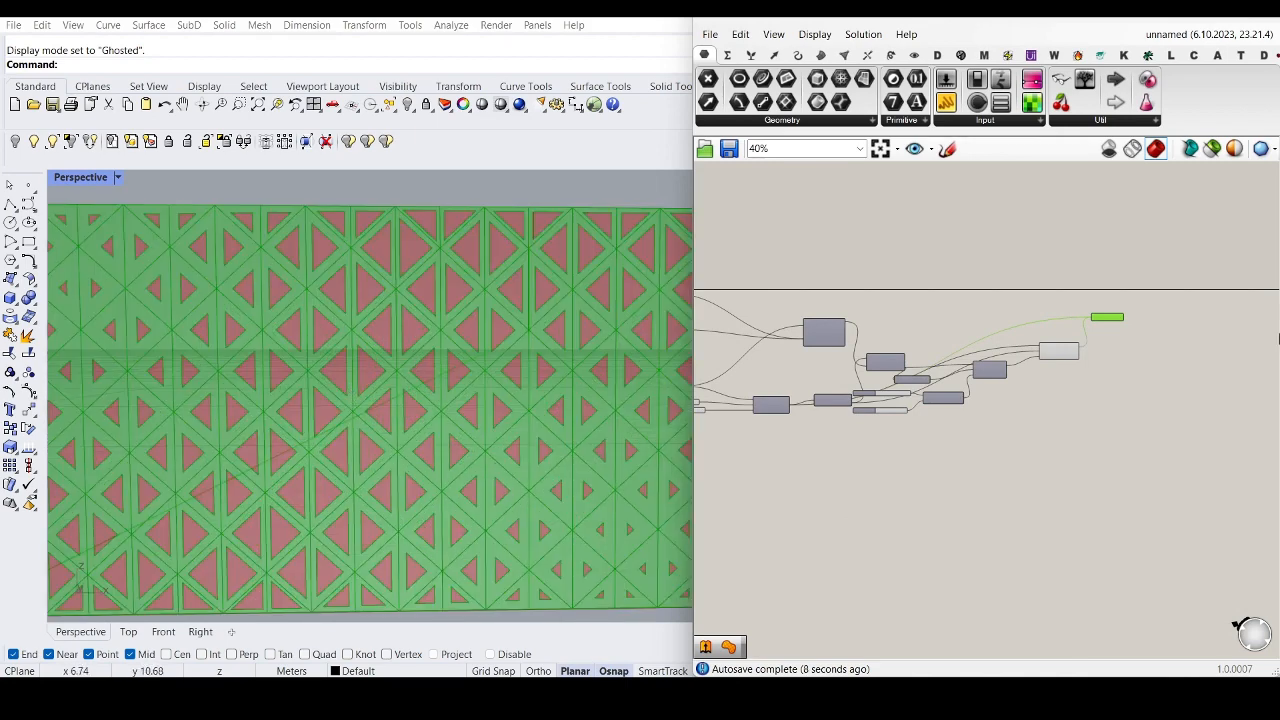
# Step: Turn off the preview of the Scale component so the triangular openings show through the panels
pyautogui.click(1100, 308)
pyautogui.scroll(4, 1100, 312)
pyautogui.click(995, 408)
pyautogui.middleClick(994, 262)
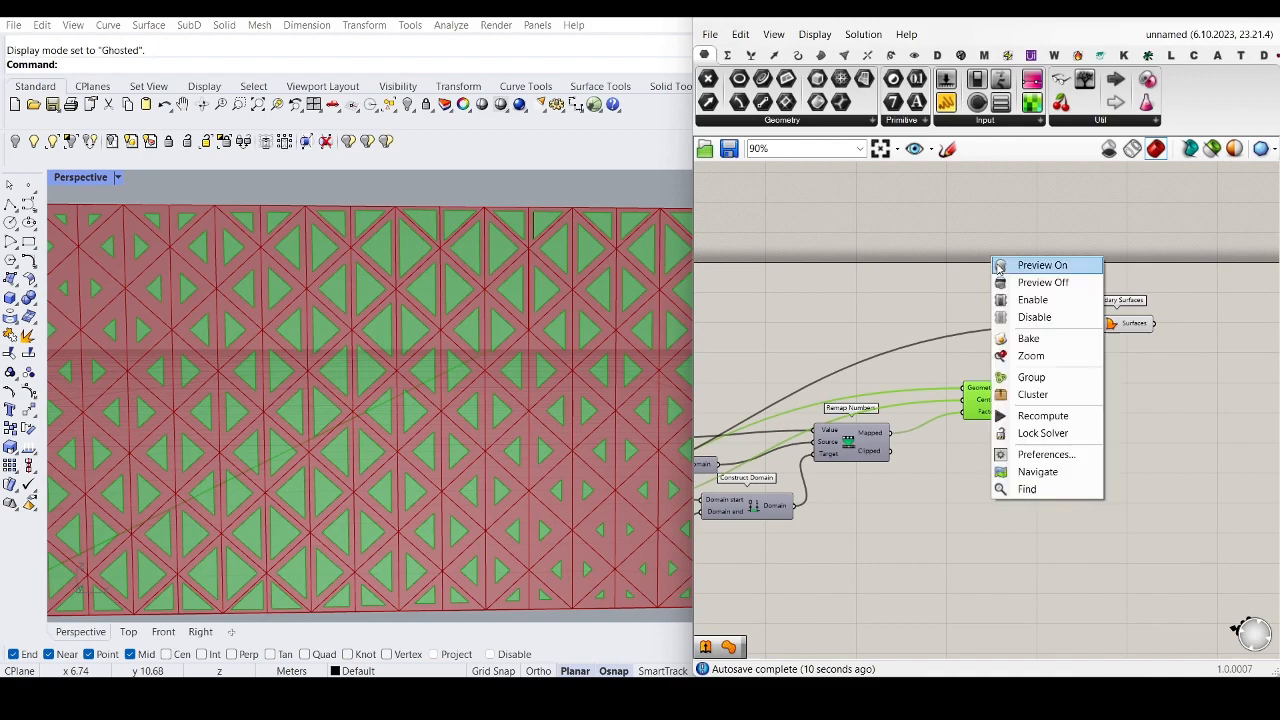
pyautogui.click(1043, 282)
# Step: Examine the perforated wall's triangular openings up close and as a whole
pyautogui.scroll(-4, 498, 359)
pyautogui.scroll(4, 450, 380)
pyautogui.scroll(-3, 386, 371)
pyautogui.scroll(3, 386, 371)
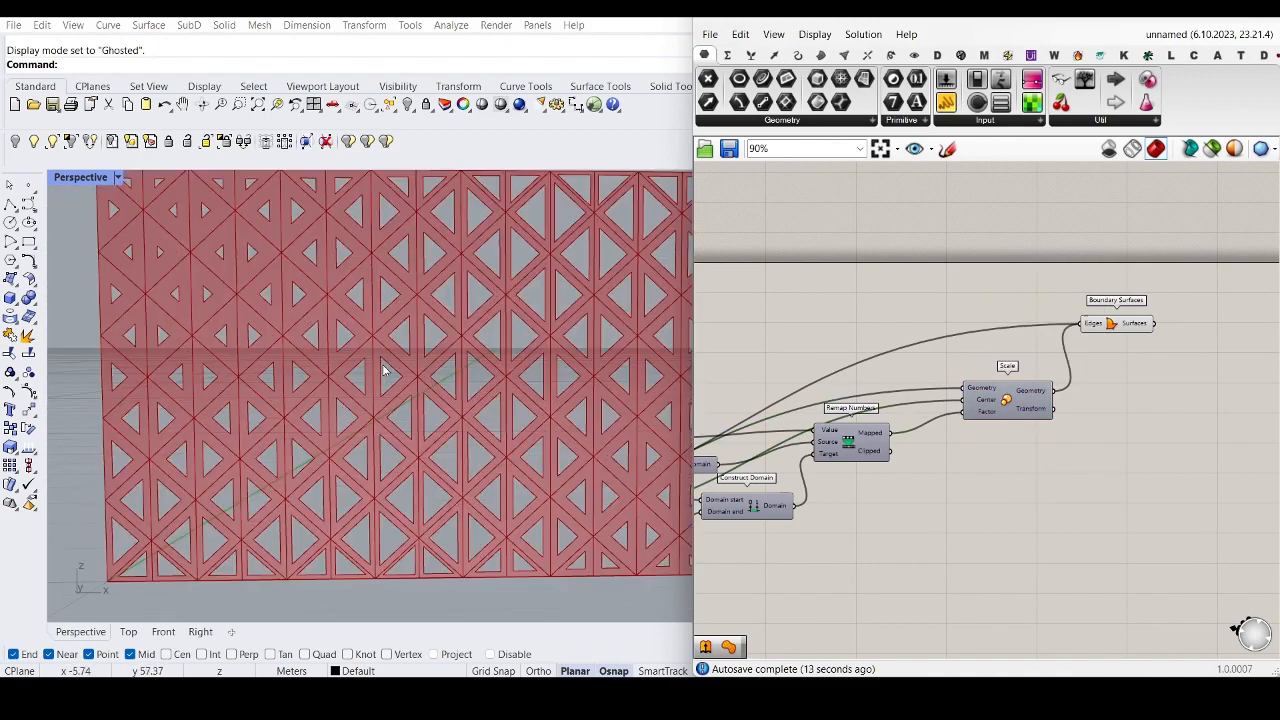
pyautogui.scroll(-4, 376, 370)
pyautogui.scroll(6, 370, 372)
pyautogui.scroll(-2, 300, 384)
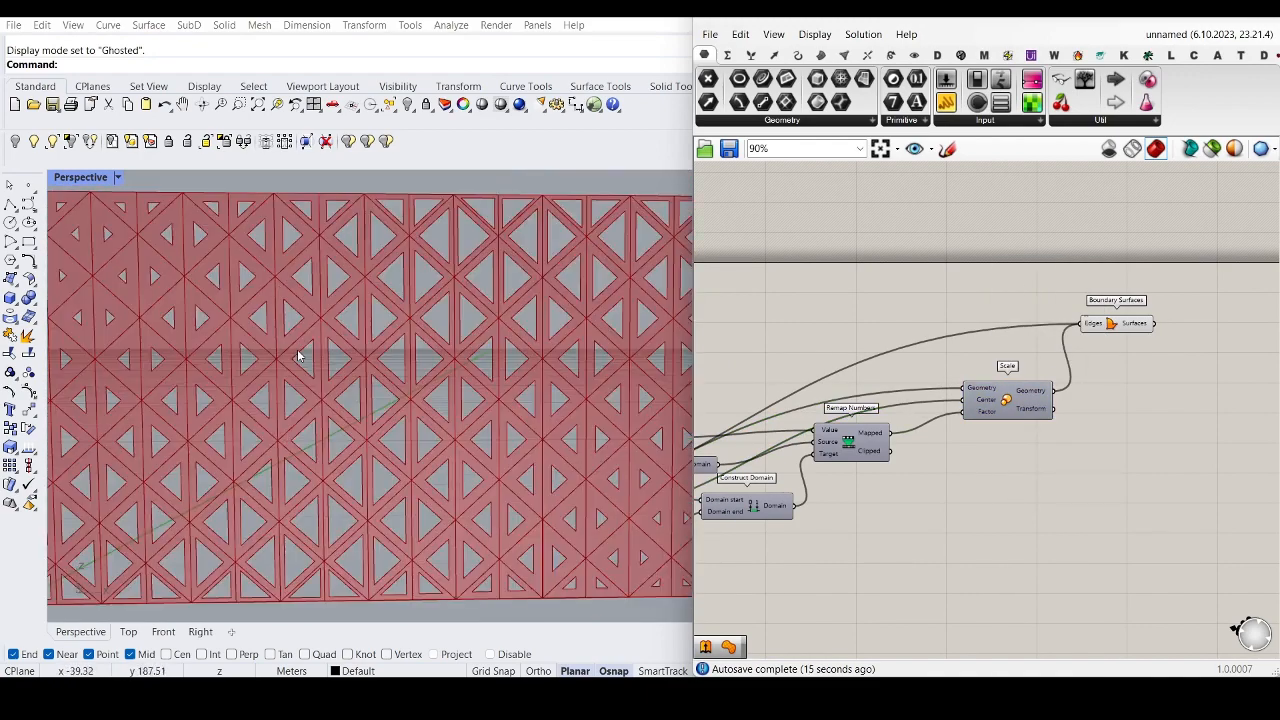
pyautogui.scroll(-3, 294, 388)
pyautogui.scroll(2, 294, 390)
pyautogui.scroll(-4, 1163, 422)
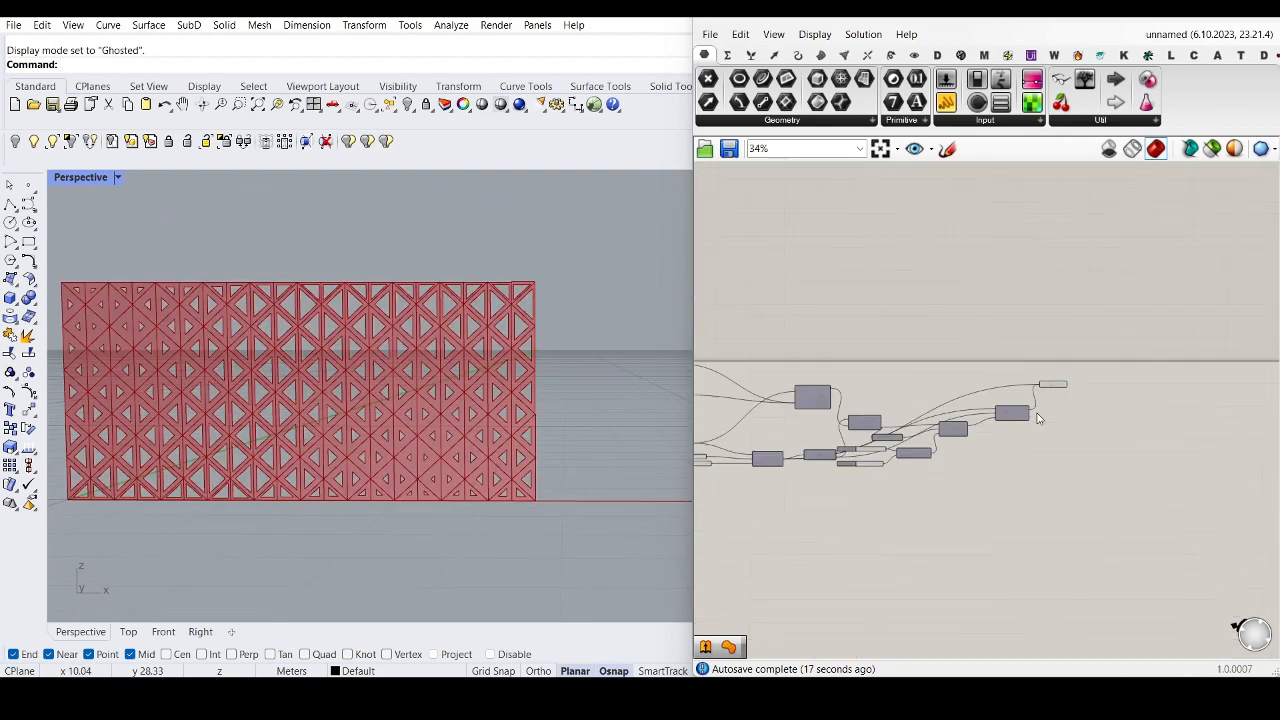
# Step: Set the lower MD Slider to 0.14; 0.11 and the upper MD Slider to 0.93; 1.0
pyautogui.scroll(6, 817, 404)
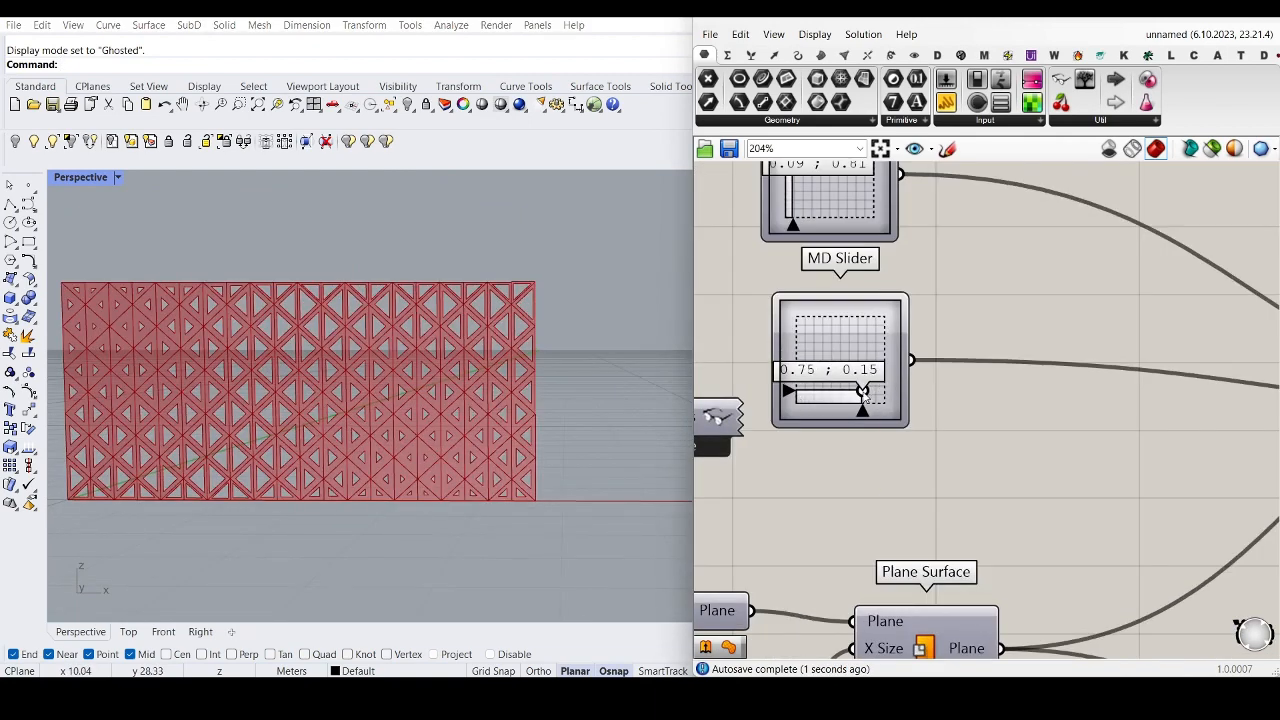
pyautogui.click(802, 401)
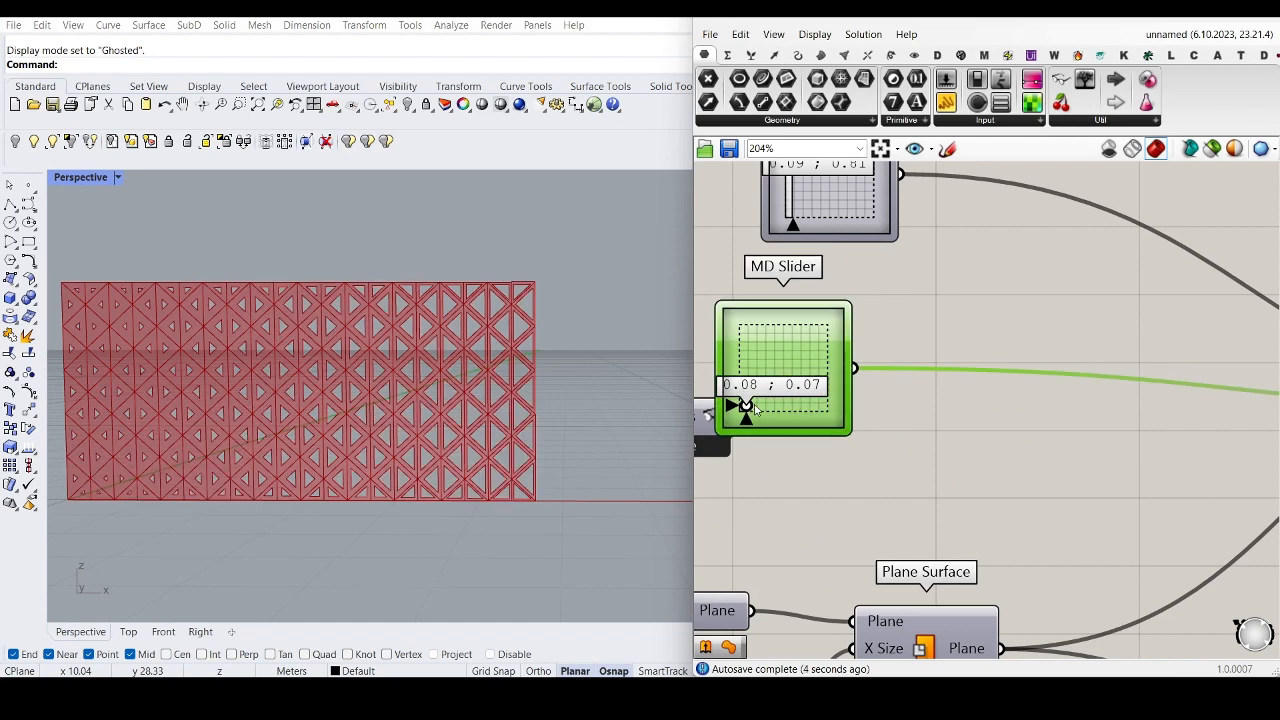
pyautogui.moveTo(824, 412); pyautogui.dragTo(835, 407)
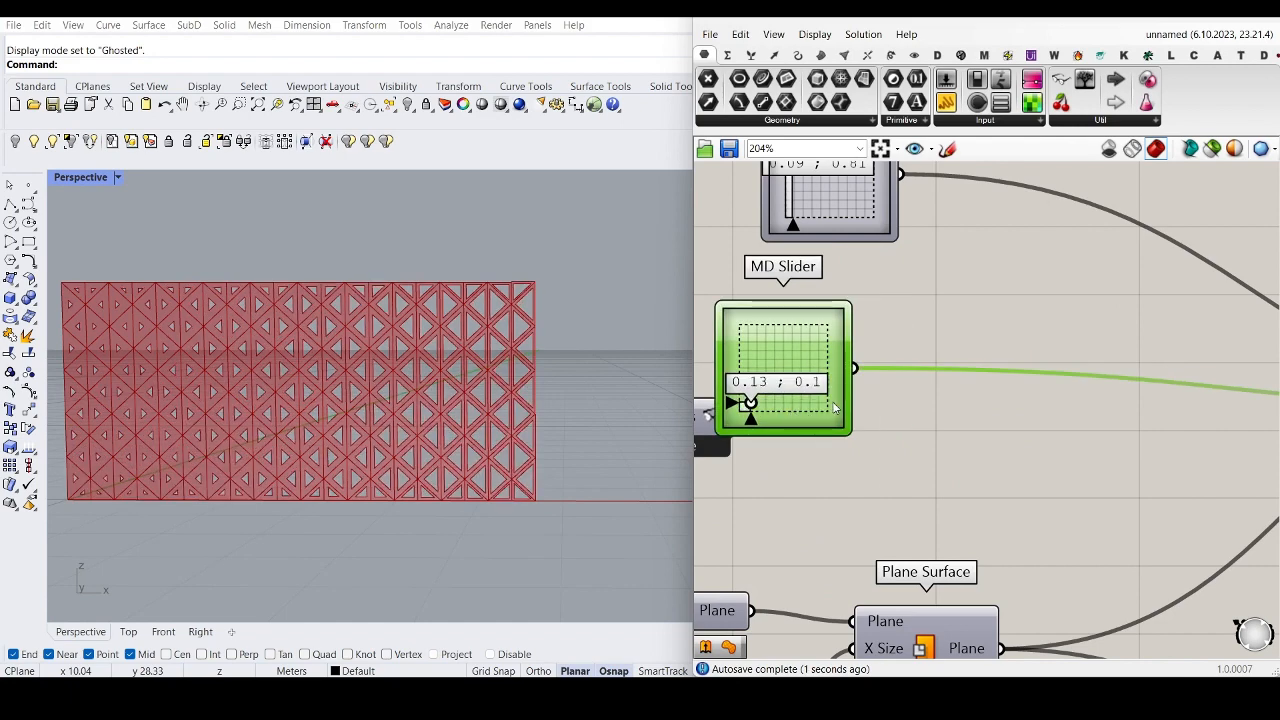
pyautogui.click(952, 353)
pyautogui.scroll(-3, 886, 356)
pyautogui.scroll(3, 792, 290)
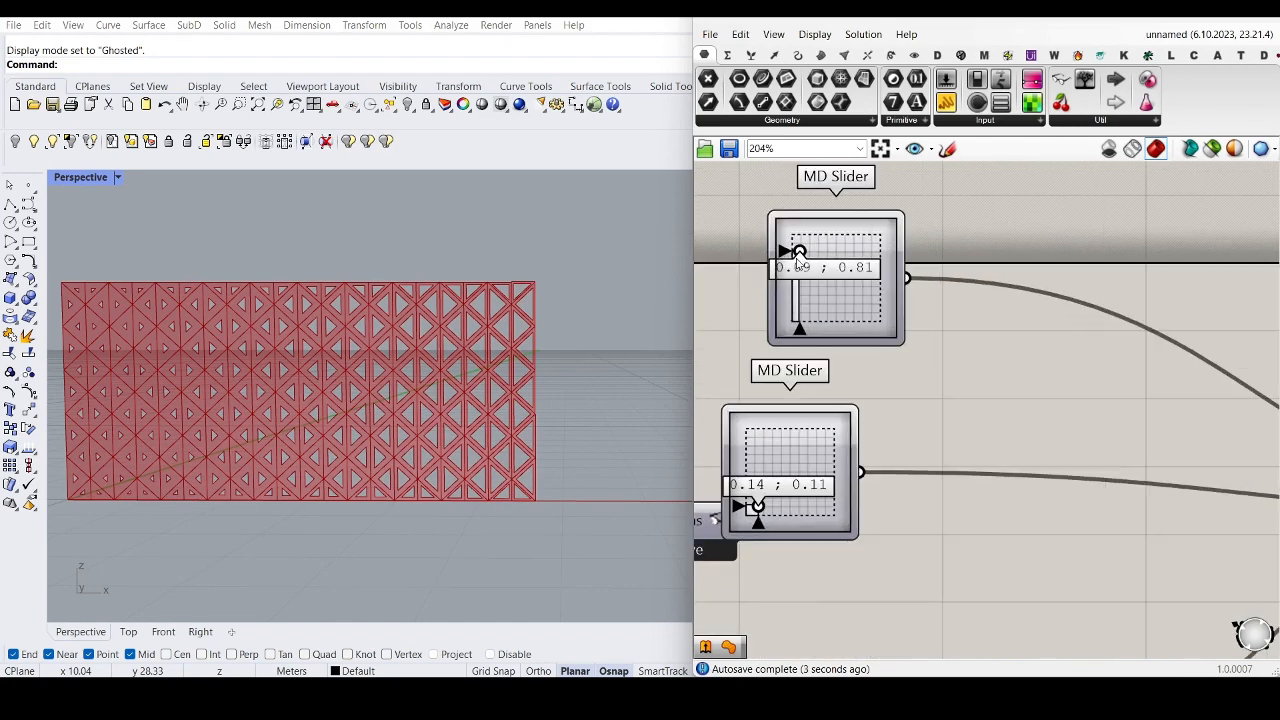
pyautogui.click(872, 244)
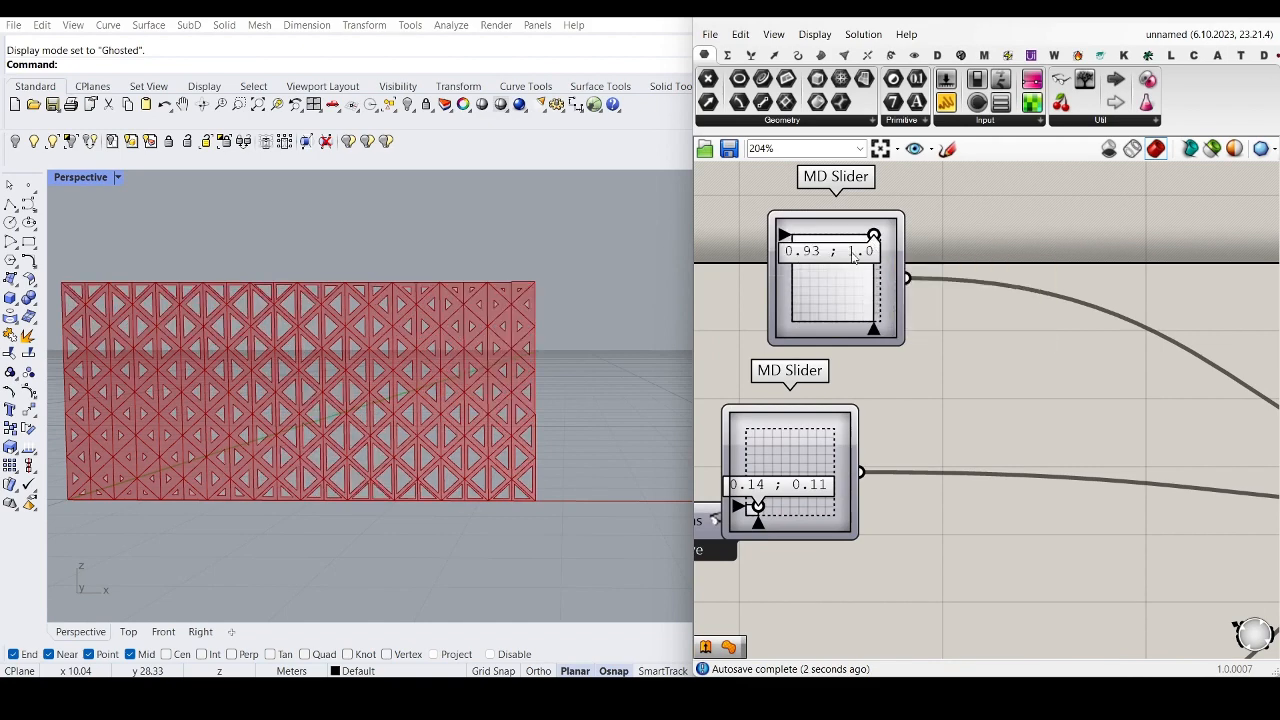
# Step: Set the upper MD Slider to 0.72; 0.85 to shift its attractor point on the wall
pyautogui.moveTo(867, 251); pyautogui.dragTo(867, 255)
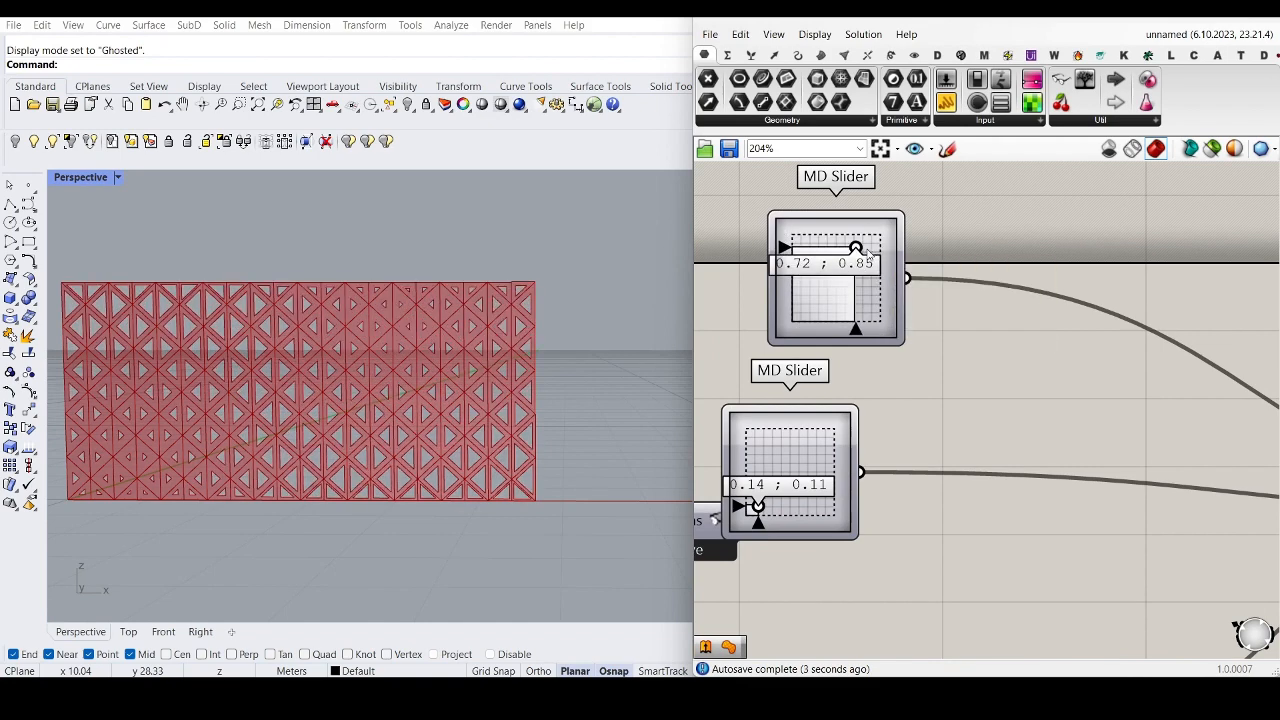
pyautogui.scroll(-4, 335, 418)
pyautogui.scroll(4, 335, 418)
pyautogui.moveTo(335, 418)
pyautogui.mouseDown(button='right')
pyautogui.moveTo(348, 408)
pyautogui.moveTo(343, 421)
pyautogui.mouseUp(button='right')
pyautogui.scroll(-12, 946, 403)
pyautogui.scroll(12, 1090, 380)
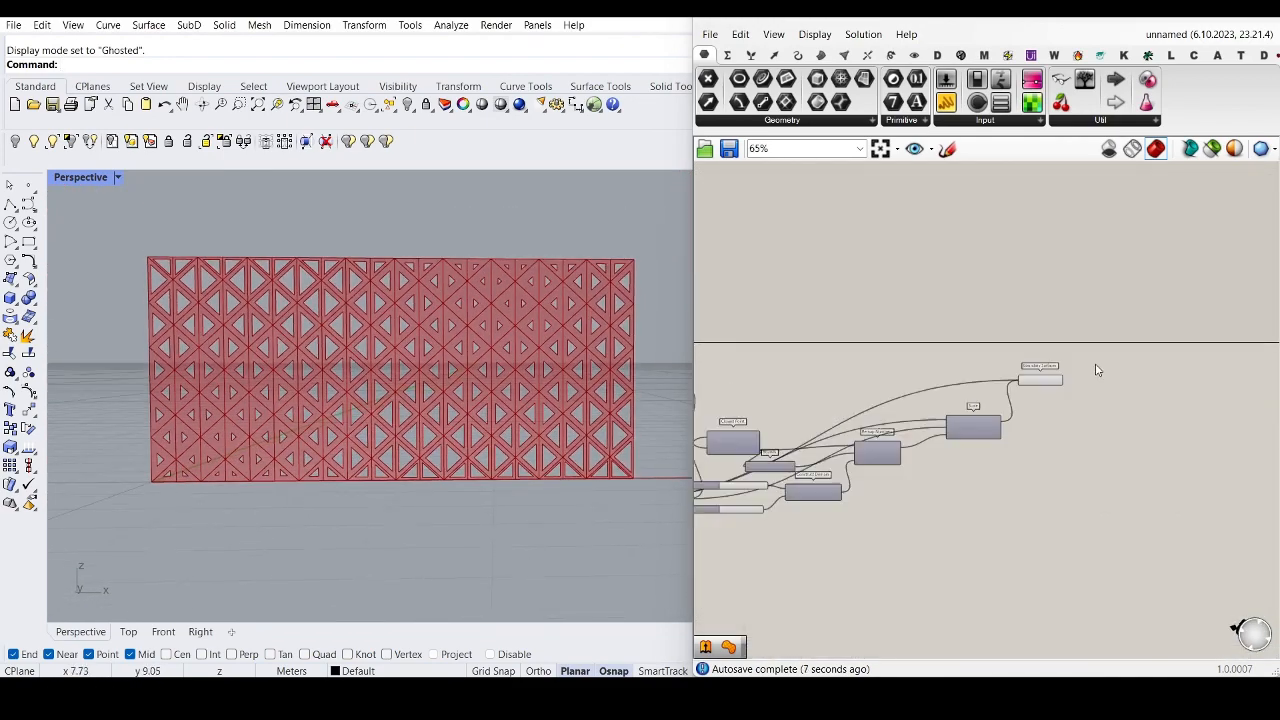
# Step: Add an Extrude component next to Boundary Surfaces
pyautogui.scroll(-4, 1021, 397)
pyautogui.click(1015, 352)
pyautogui.scroll(-6, 1060, 470)
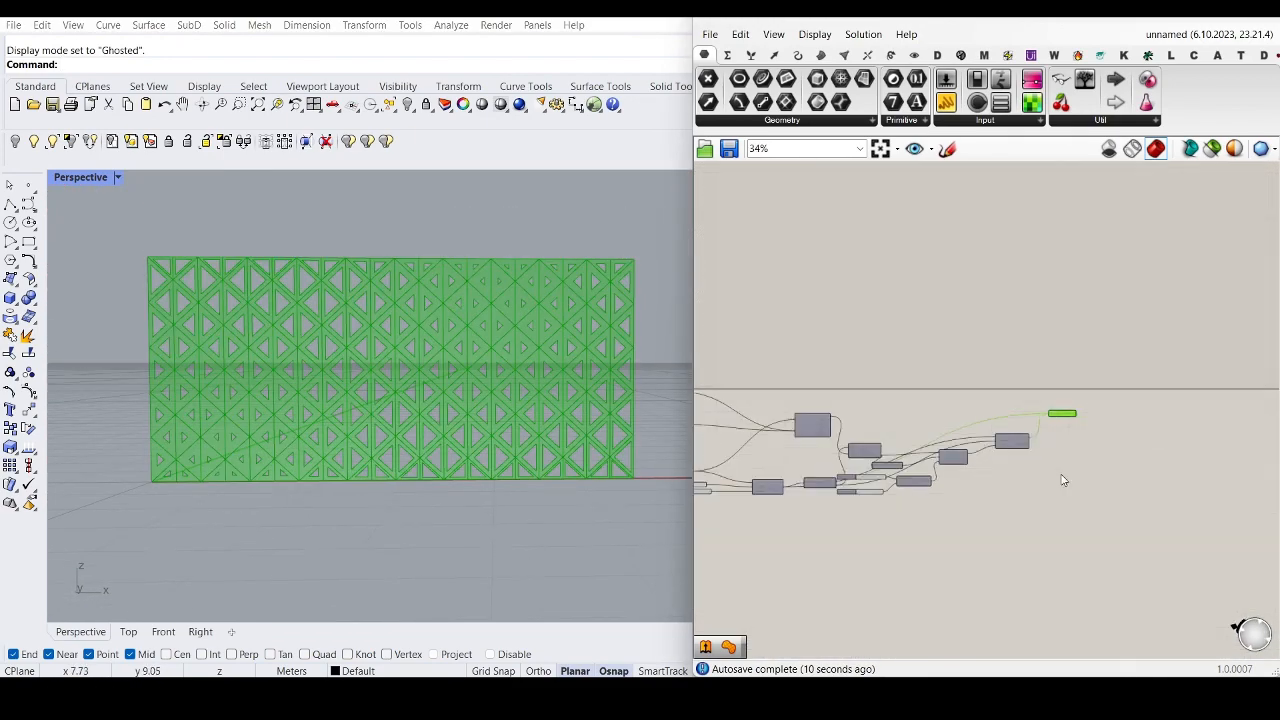
pyautogui.scroll(3, 331, 449)
pyautogui.scroll(-5, 331, 449)
pyautogui.moveTo(334, 370); pyautogui.dragTo(320, 380, button='right')
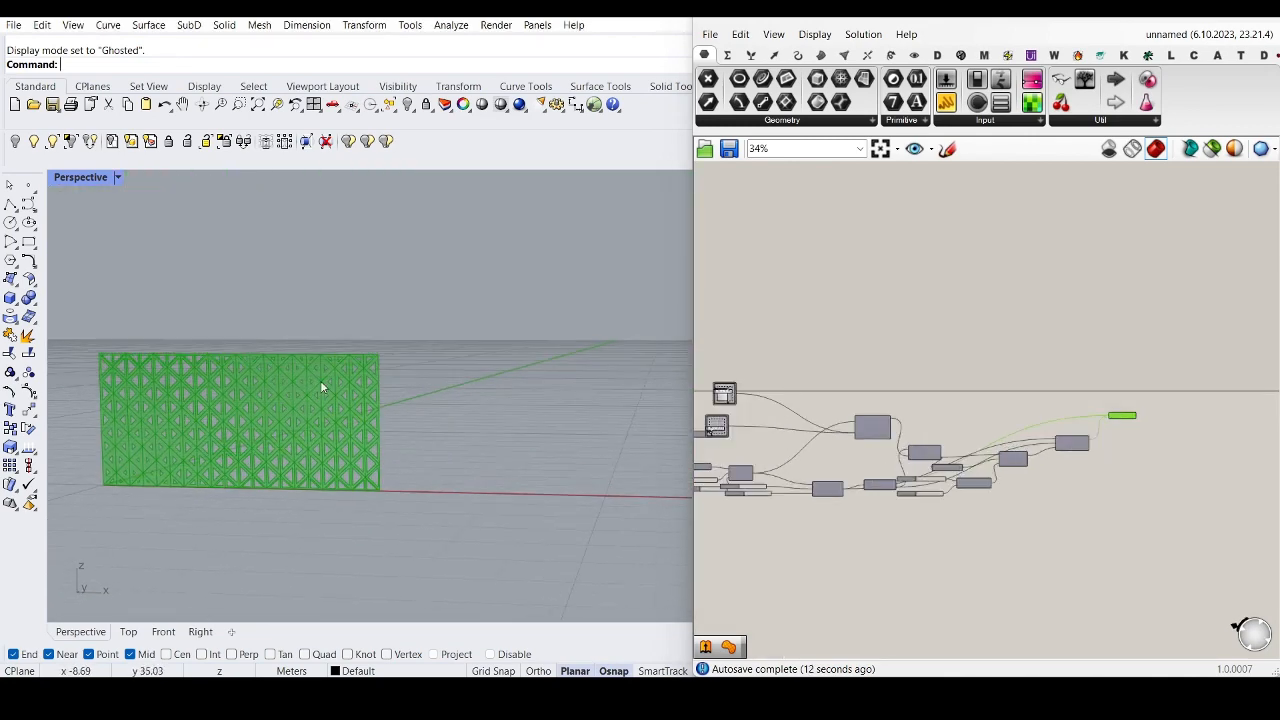
pyautogui.scroll(5, 1172, 448)
pyautogui.scroll(5, 1172, 448)
pyautogui.doubleClick(1050, 440)
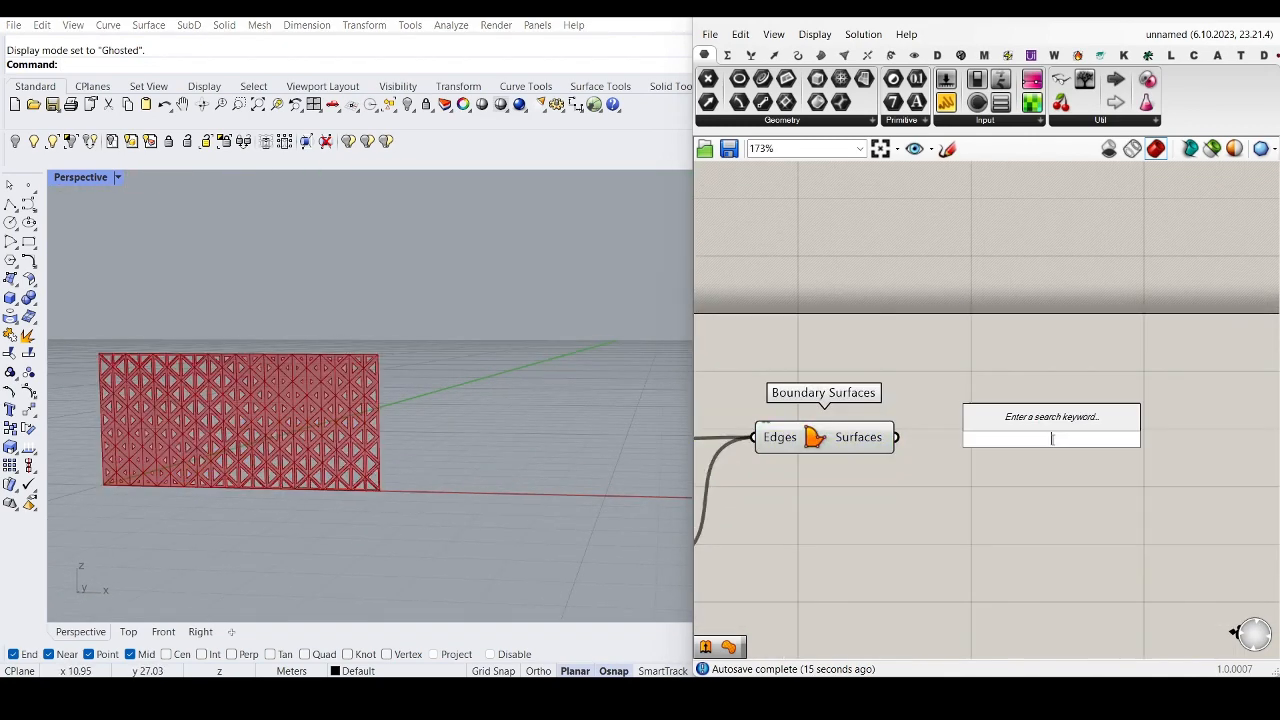
pyautogui.write('extru')
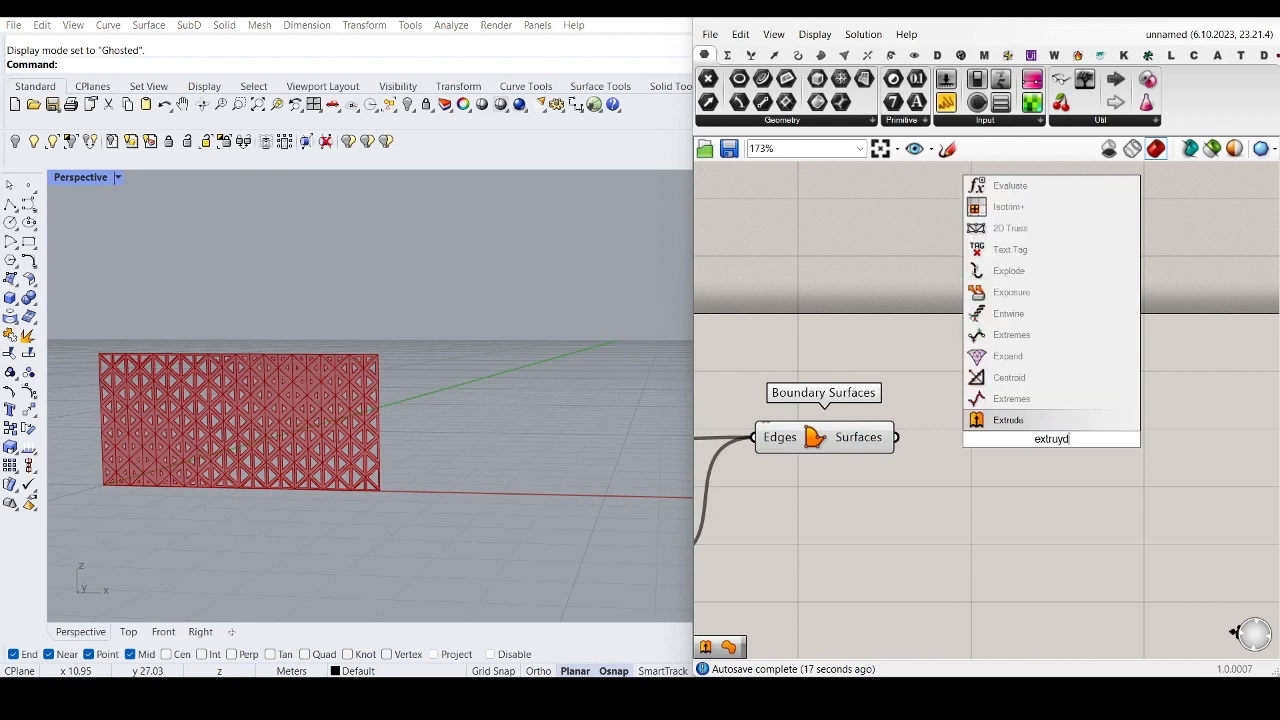
pyautogui.write('de')
pyautogui.press('Return')
pyautogui.scroll(-2, 922, 524)
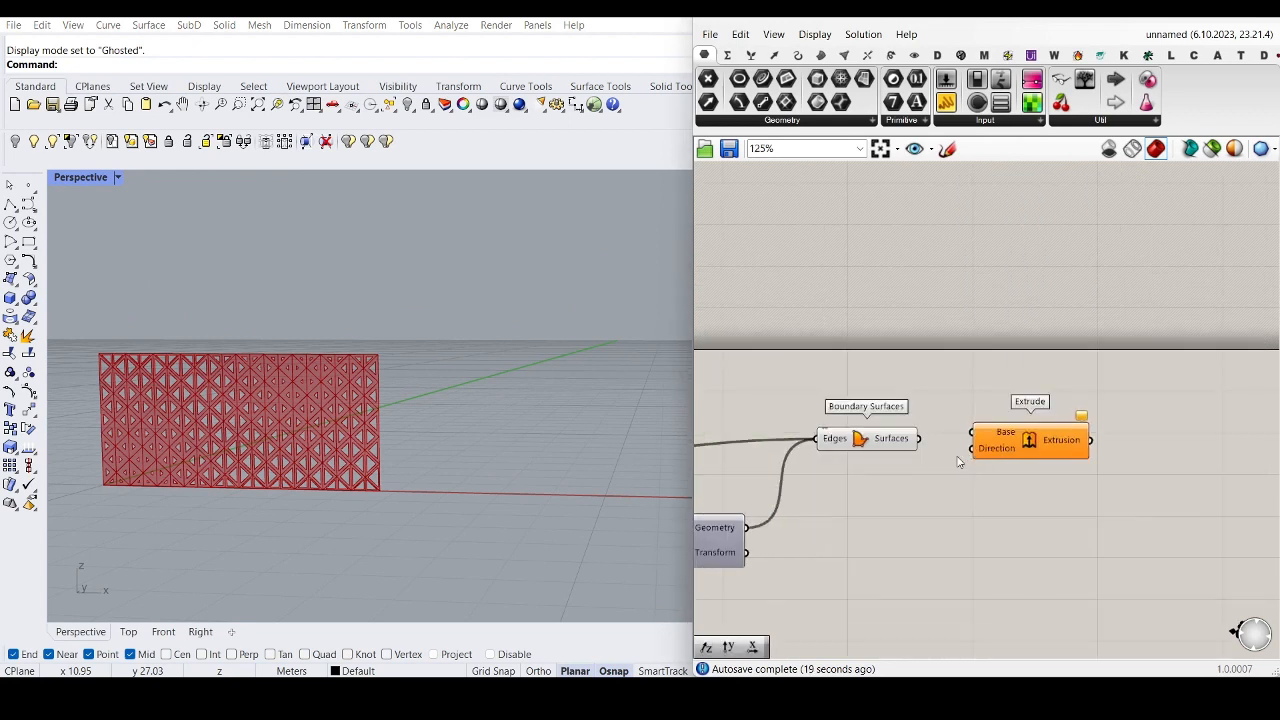
# Step: Connect Boundary Surfaces' Surfaces output to Extrude's Base, and feed Extrude's Direction from a new Unit Y vector
pyautogui.doubleClick(922, 524)
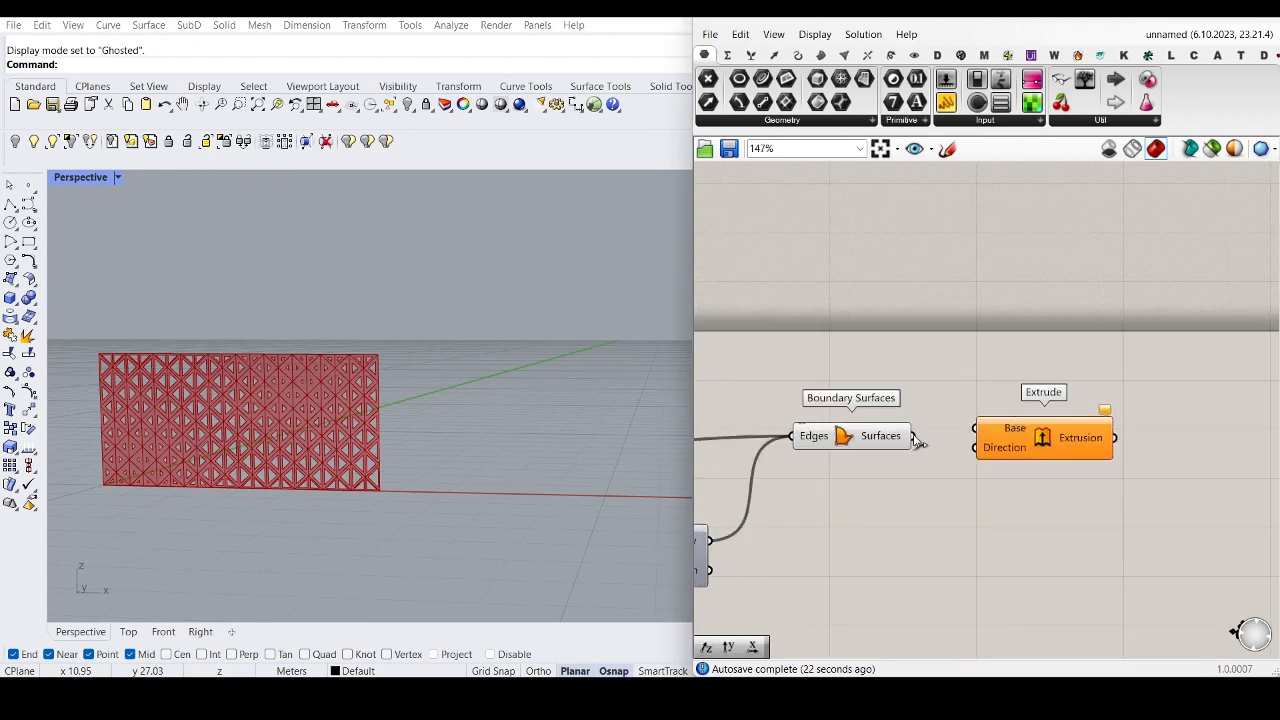
pyautogui.doubleClick(907, 515)
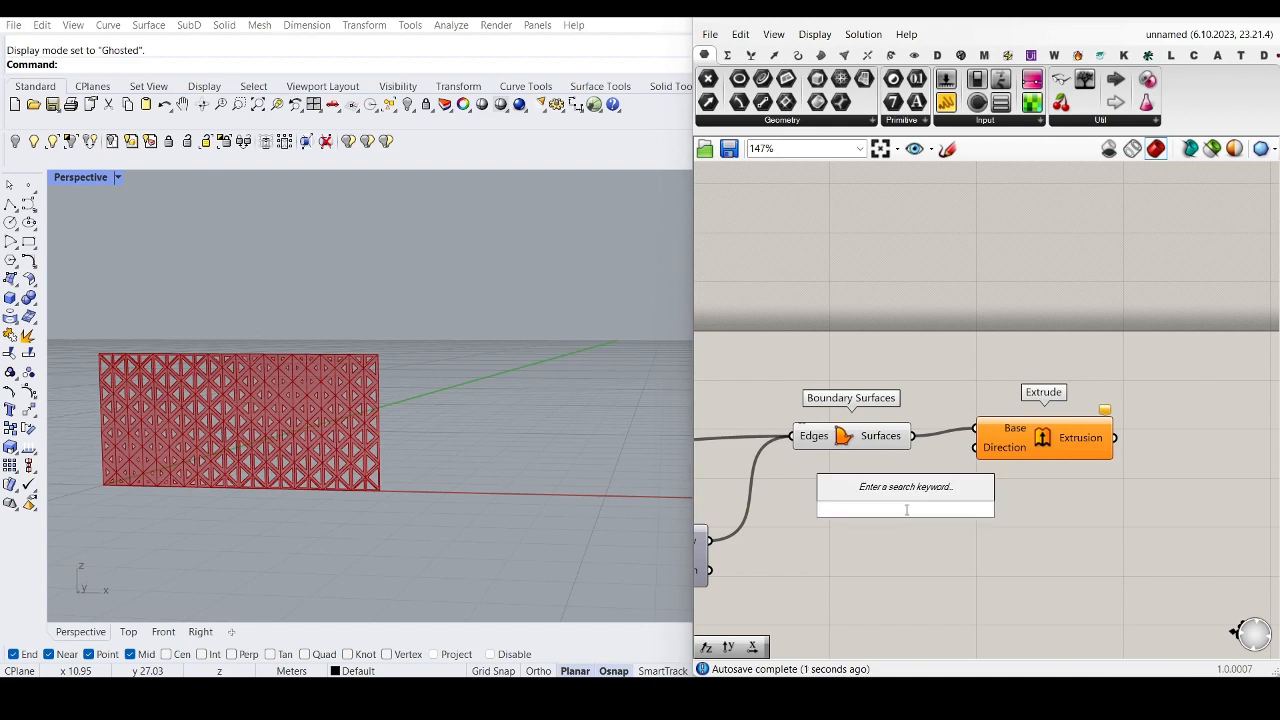
pyautogui.write('y')
pyautogui.click(899, 497)
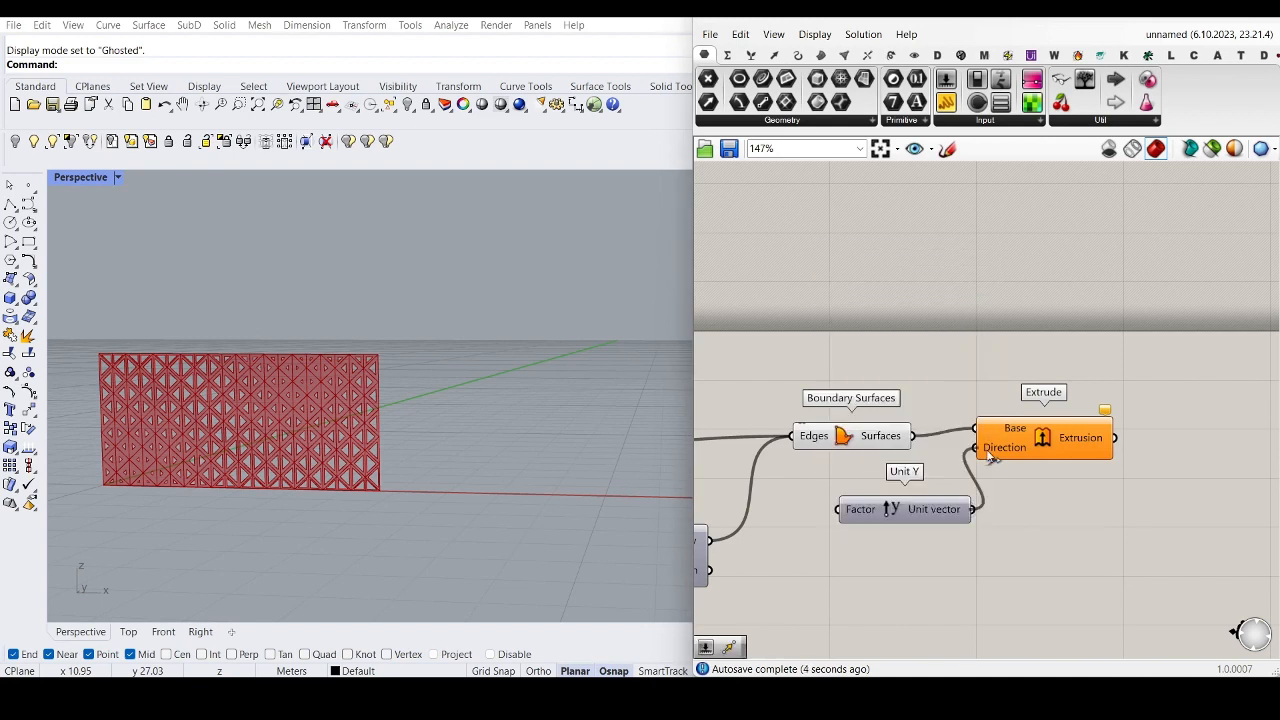
pyautogui.moveTo(990, 456); pyautogui.dragTo(988, 456)
pyautogui.scroll(3, 369, 488)
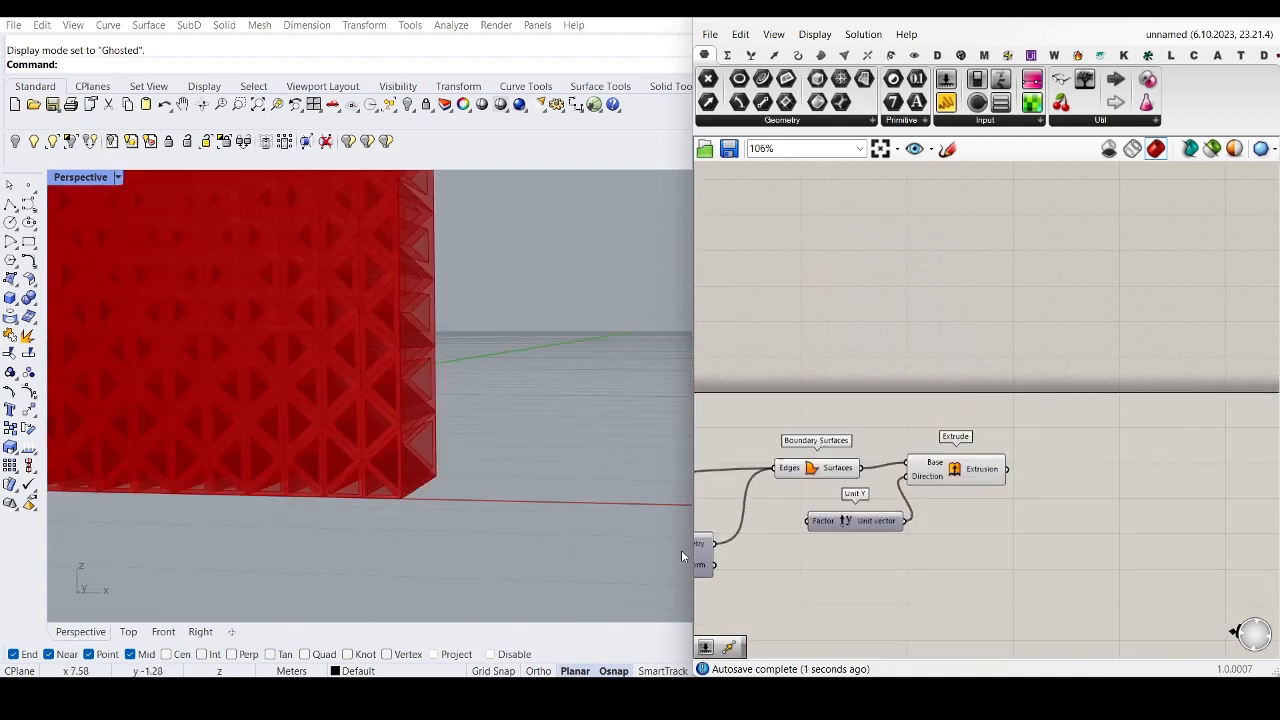
# Step: Add a number slider set to 0.08 and connect it to Unit Y's Factor input
pyautogui.doubleClick(708, 575)
pyautogui.press('Return')
pyautogui.scroll(3, 942, 607)
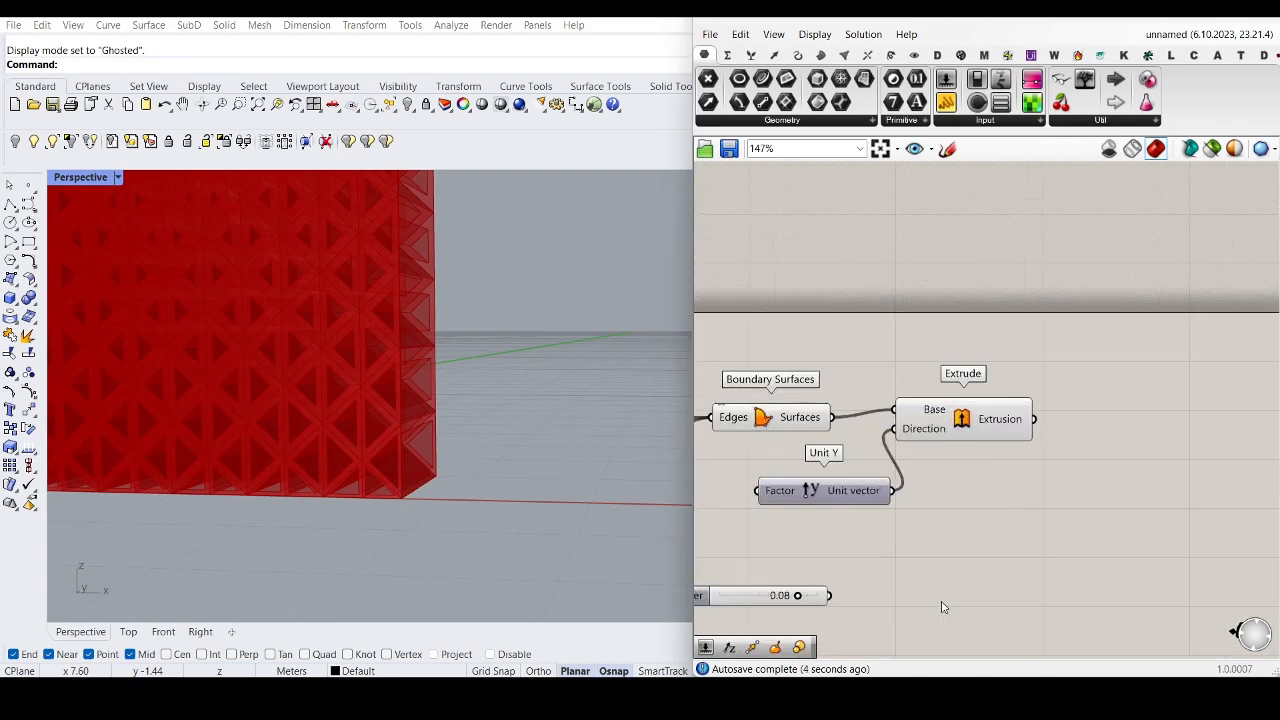
pyautogui.scroll(-5, 487, 446)
pyautogui.scroll(5, 400, 400)
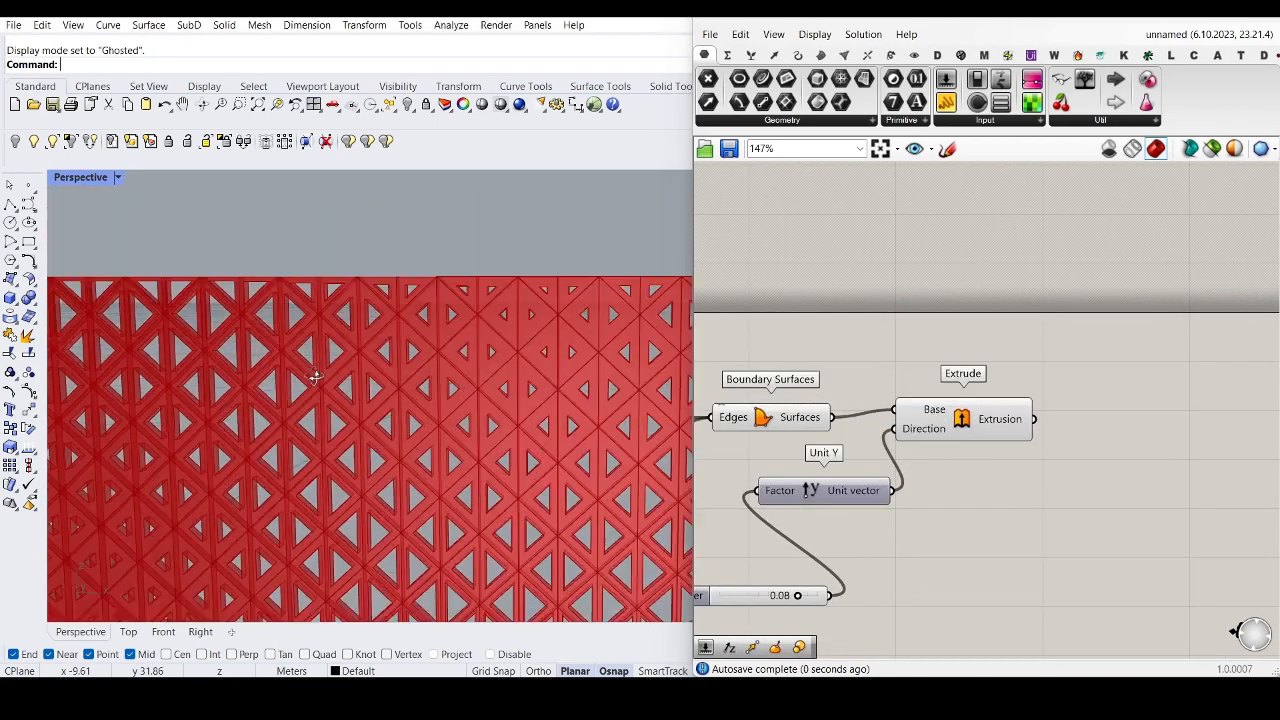
# Step: Examine the thickness and triangular openings of the extruded wall up close and from farther away
pyautogui.scroll(-3, 318, 376)
pyautogui.scroll(3, 312, 380)
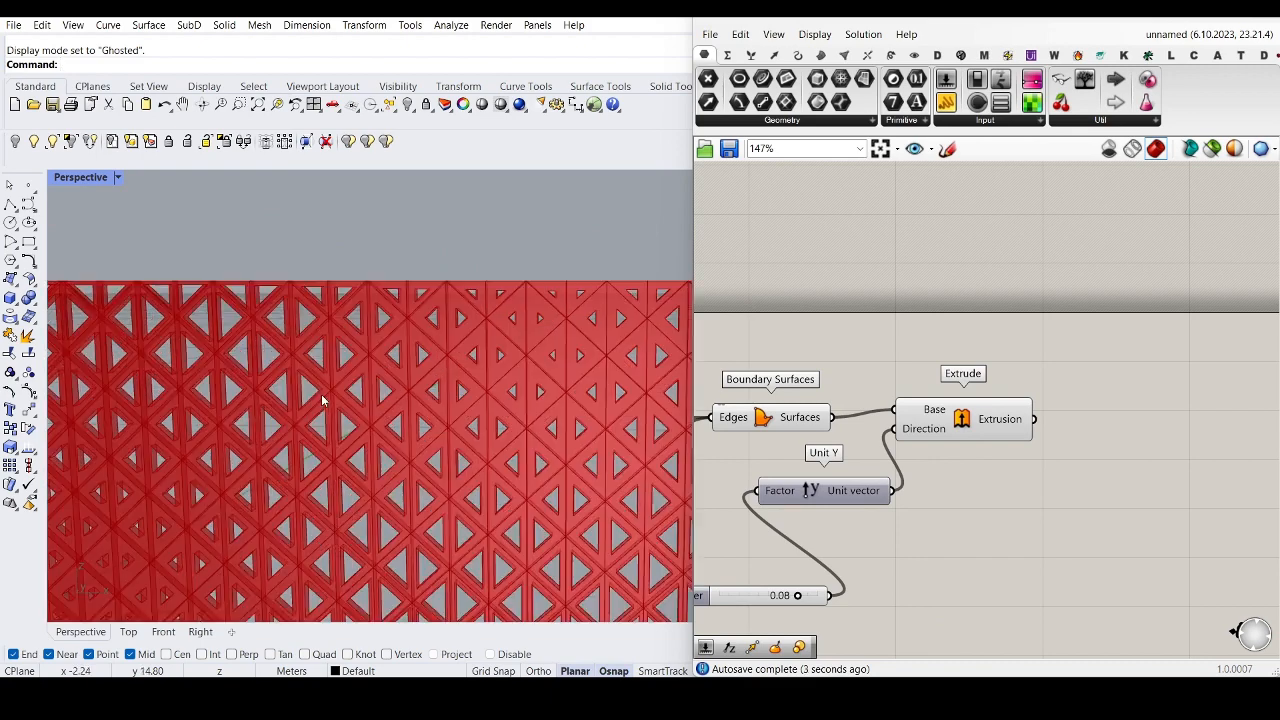
pyautogui.scroll(-5, 323, 409)
pyautogui.scroll(4, 330, 415)
pyautogui.scroll(5, 394, 425)
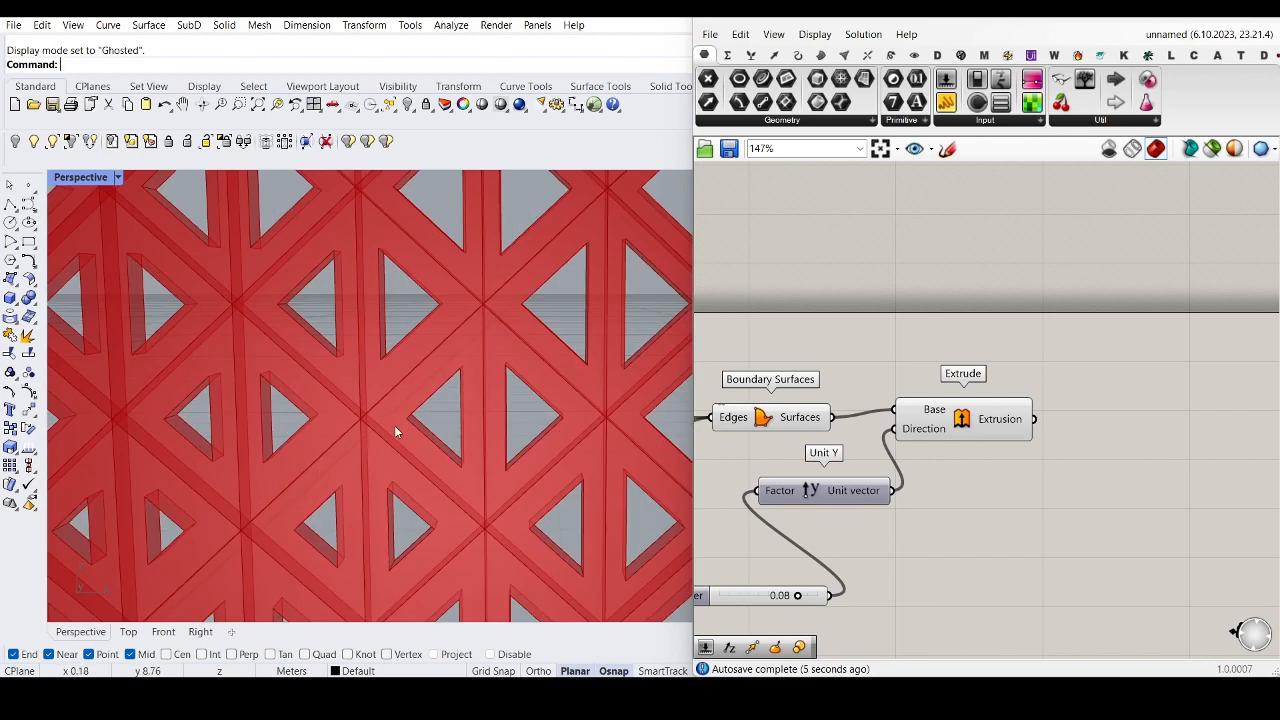
pyautogui.scroll(-4, 403, 426)
pyautogui.scroll(2, 404, 430)
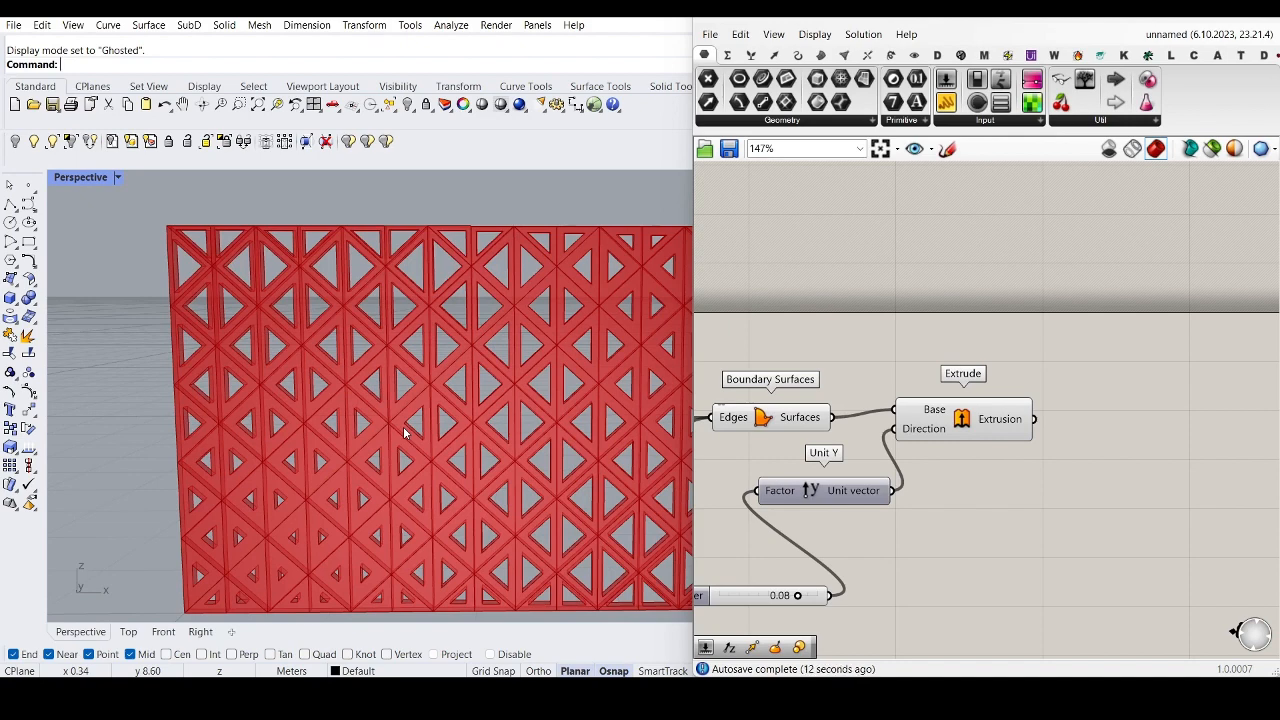
# Step: Move the Extrude component farther away from Boundary Surfaces and Unit Y on the canvas
pyautogui.moveTo(956, 425); pyautogui.dragTo(1089, 432)
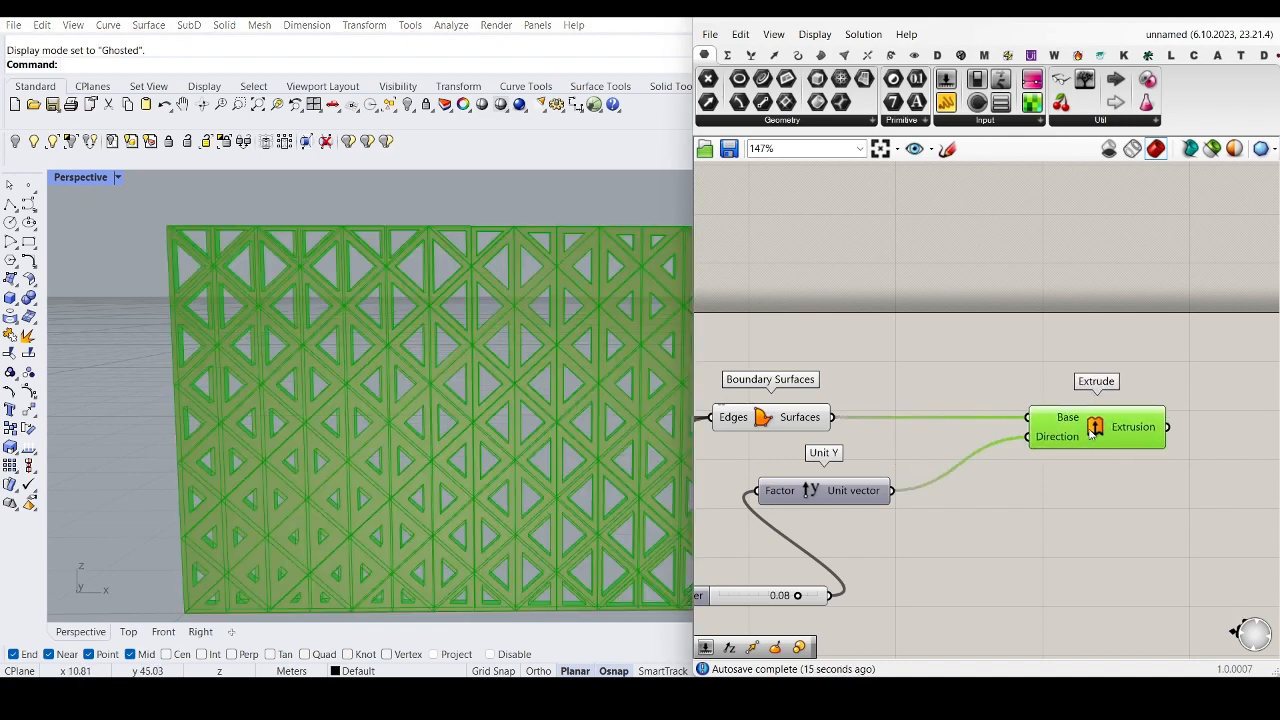
pyautogui.click(1020, 440)
pyautogui.scroll(-3, 1027, 437)
pyautogui.scroll(2, 1036, 433)
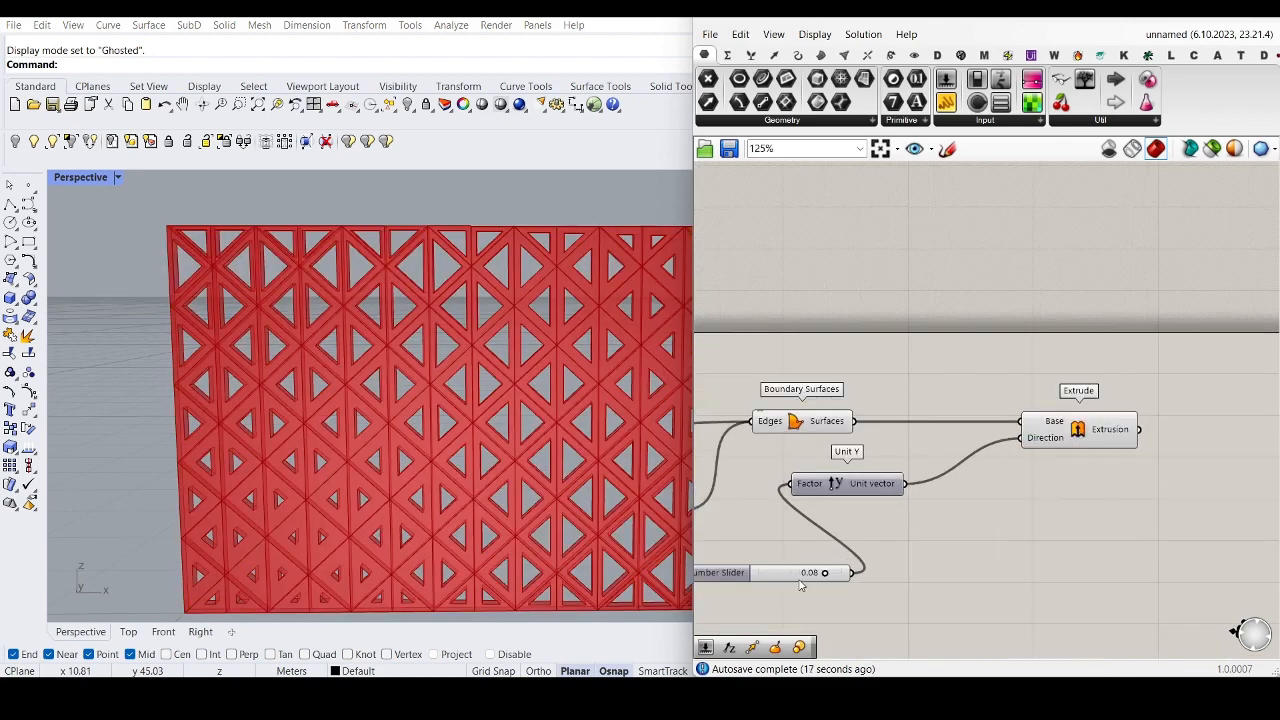
pyautogui.scroll(-4, 1035, 430)
pyautogui.scroll(1, 972, 472)
# Step: Turn off the preview of the Scale, Boundary Surfaces and Unit Y components feeding Extrude
pyautogui.moveTo(982, 580); pyautogui.dragTo(742, 332)
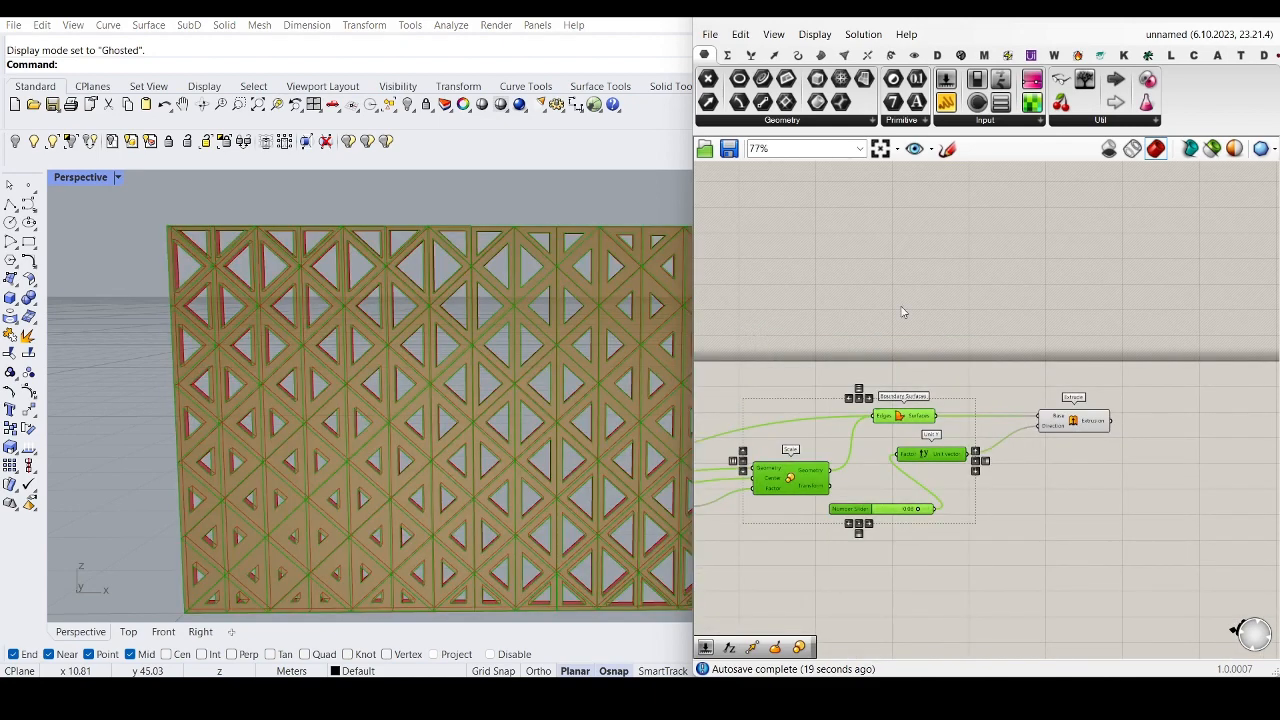
pyautogui.middleClick(901, 308)
pyautogui.click(940, 332)
# Step: Bake Extrude's Extrusion output to Layer 01 as a group
pyautogui.scroll(-8, 294, 369)
pyautogui.scroll(-10, 945, 433)
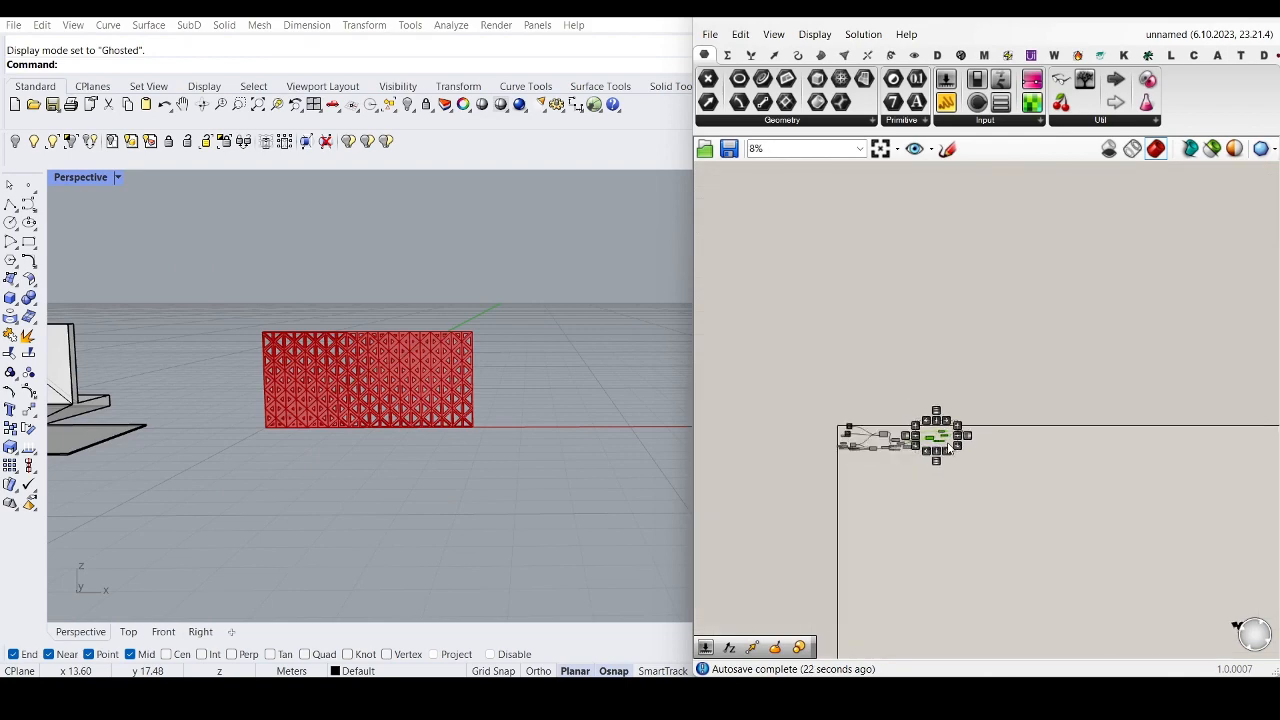
pyautogui.scroll(10, 948, 447)
pyautogui.rightClick(1009, 421)
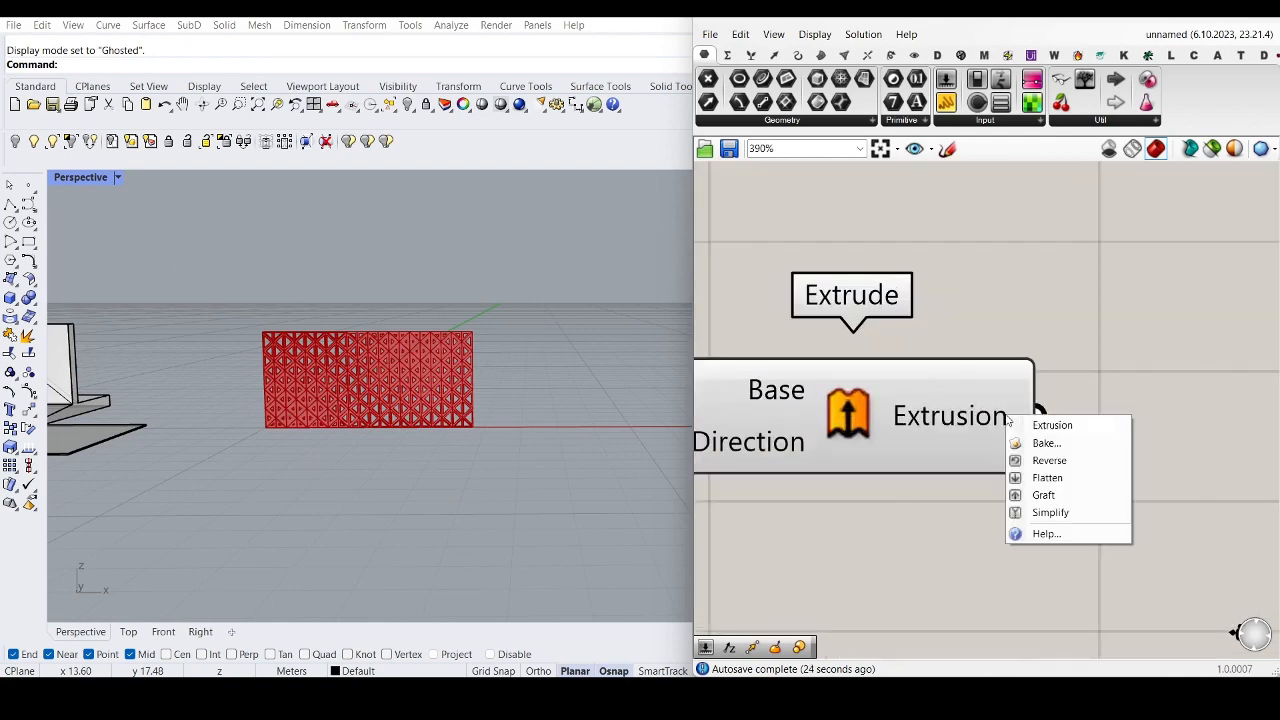
pyautogui.click(1046, 443)
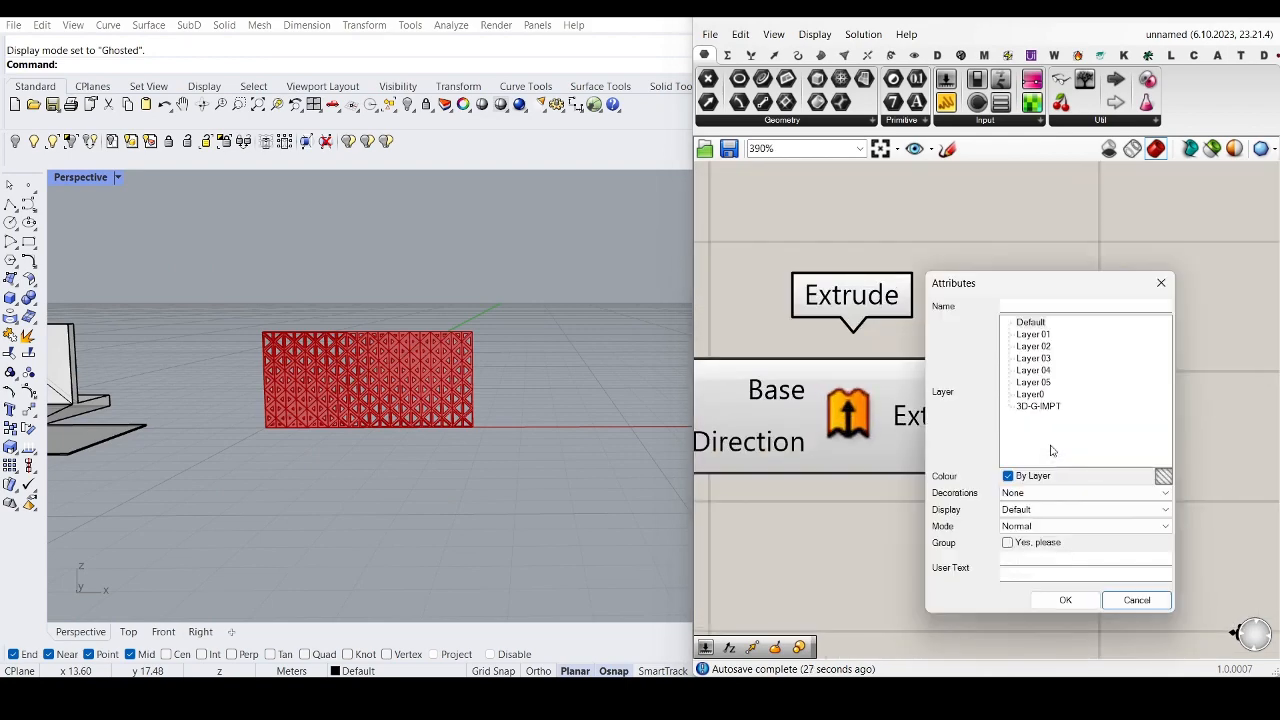
pyautogui.click(1034, 334)
pyautogui.click(1007, 542)
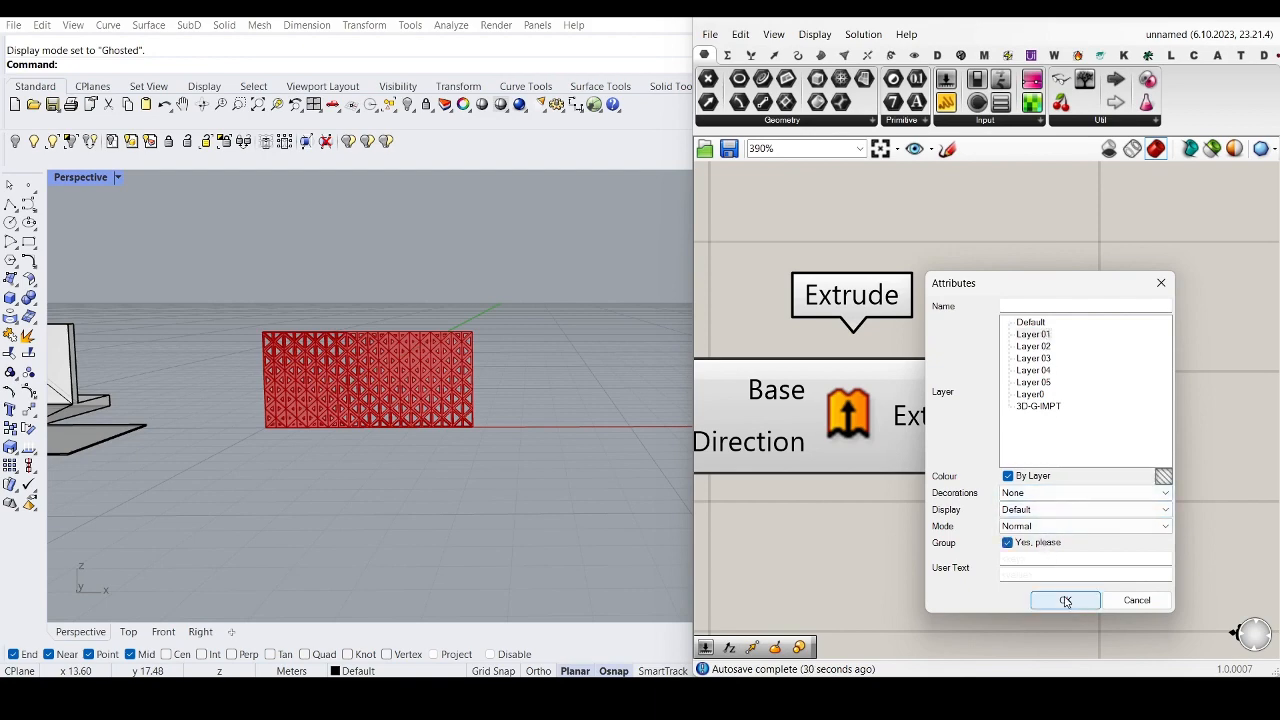
pyautogui.click(1065, 600)
# Step: Turn off Extrude's preview and minimize the Grasshopper window to return to the Rhino model
pyautogui.scroll(-5, 1057, 594)
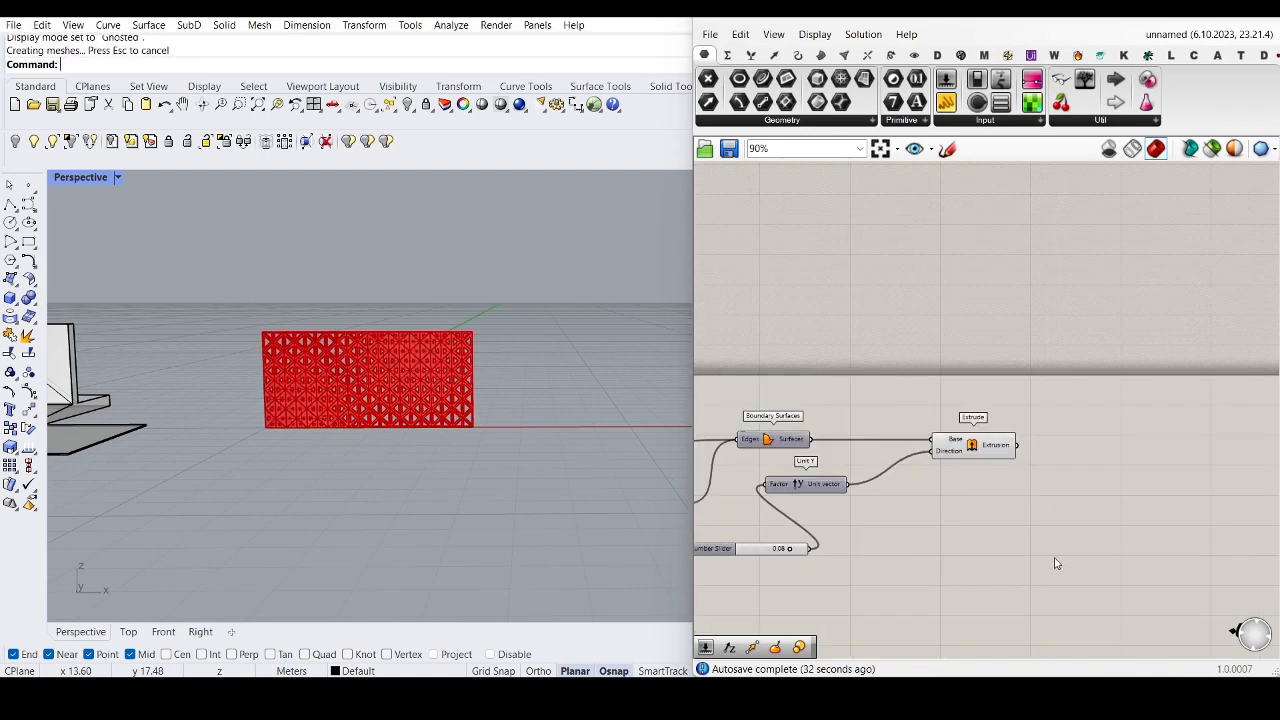
pyautogui.middleClick(1029, 368)
pyautogui.click(1056, 400)
pyautogui.click(1165, 17)
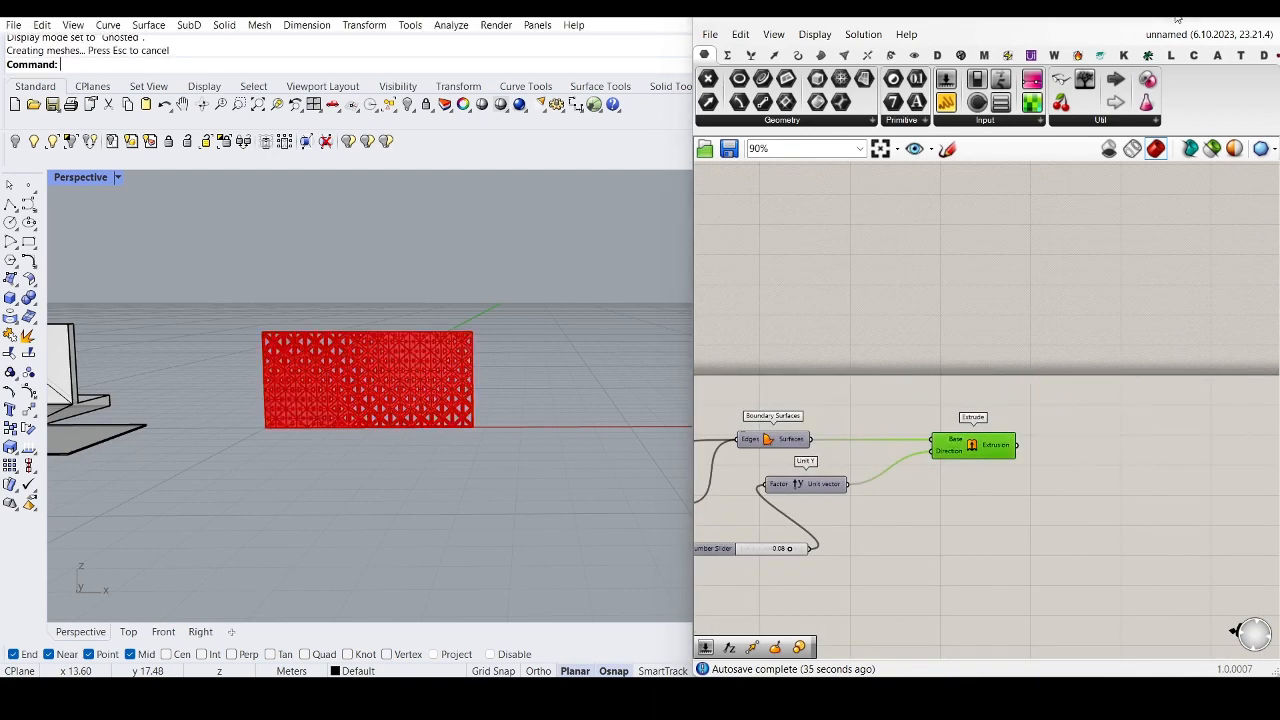
# Step: Check the Centro Estético façade opening against the baked wall, and switch to a maximized Top view
pyautogui.scroll(-6, 812, 244)
pyautogui.scroll(15, 477, 297)
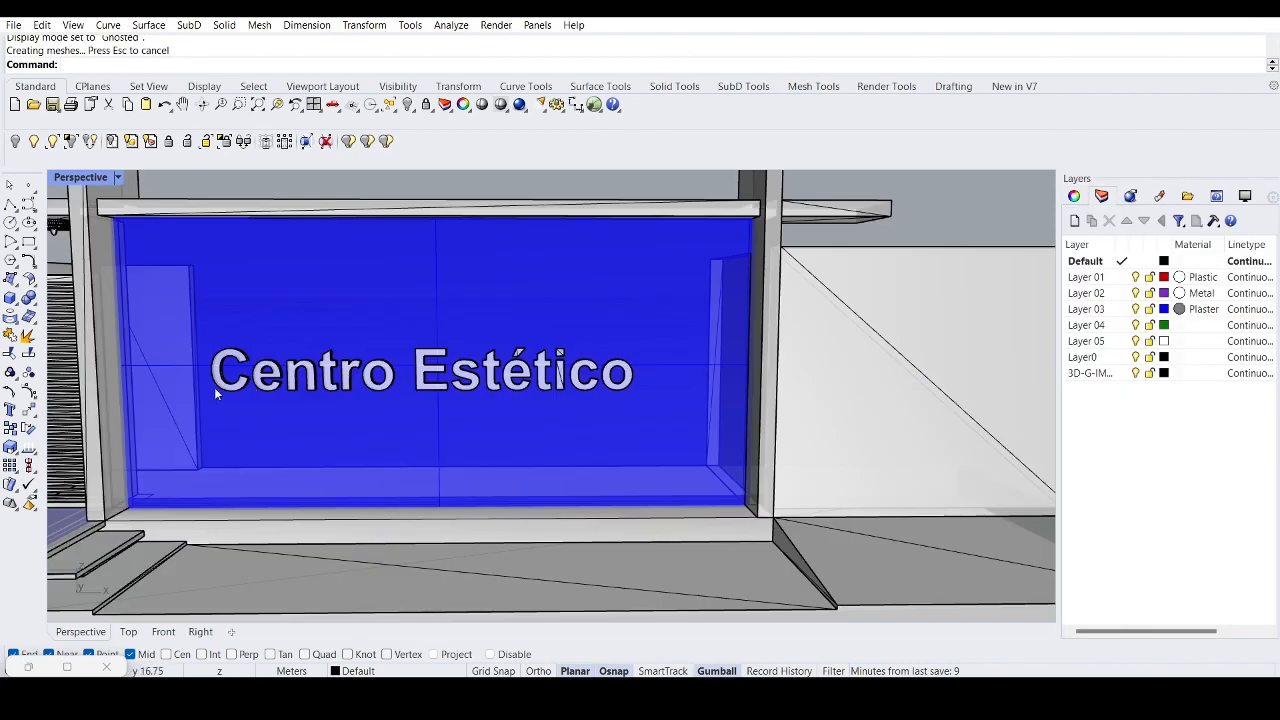
pyautogui.scroll(-6, 521, 341)
pyautogui.scroll(-3, 705, 338)
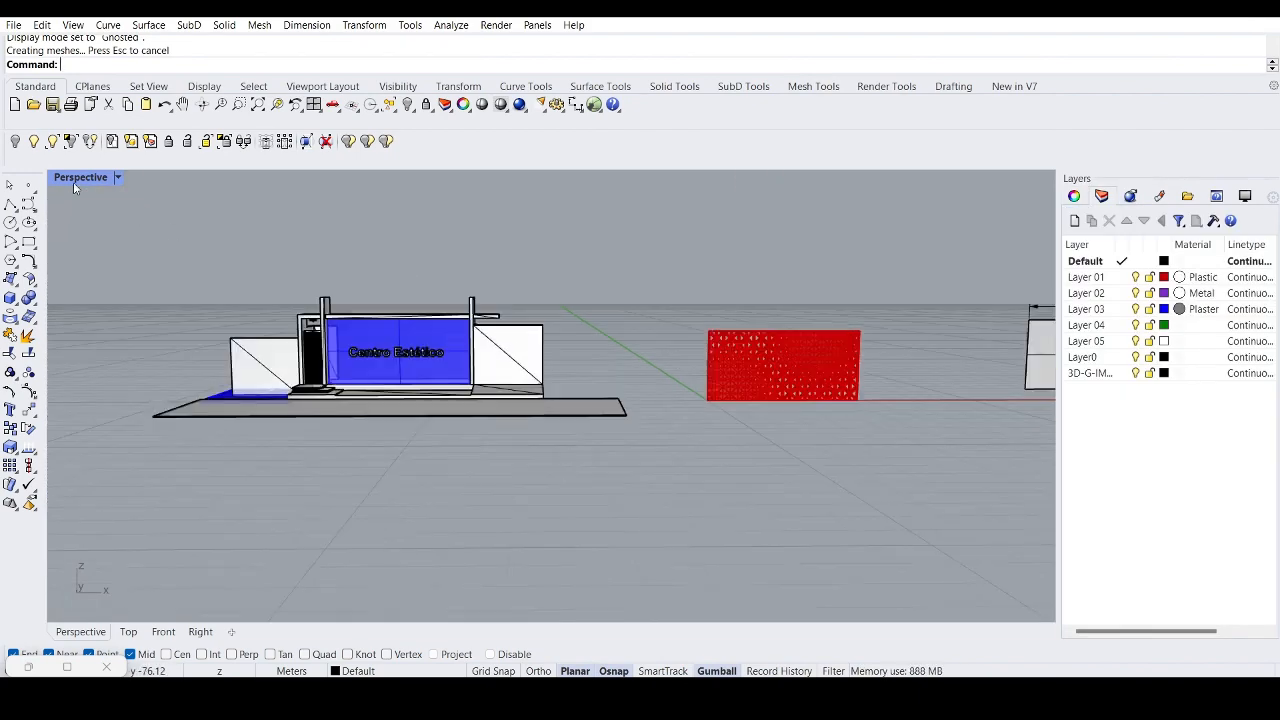
pyautogui.doubleClick(79, 178)
pyautogui.doubleClick(70, 182)
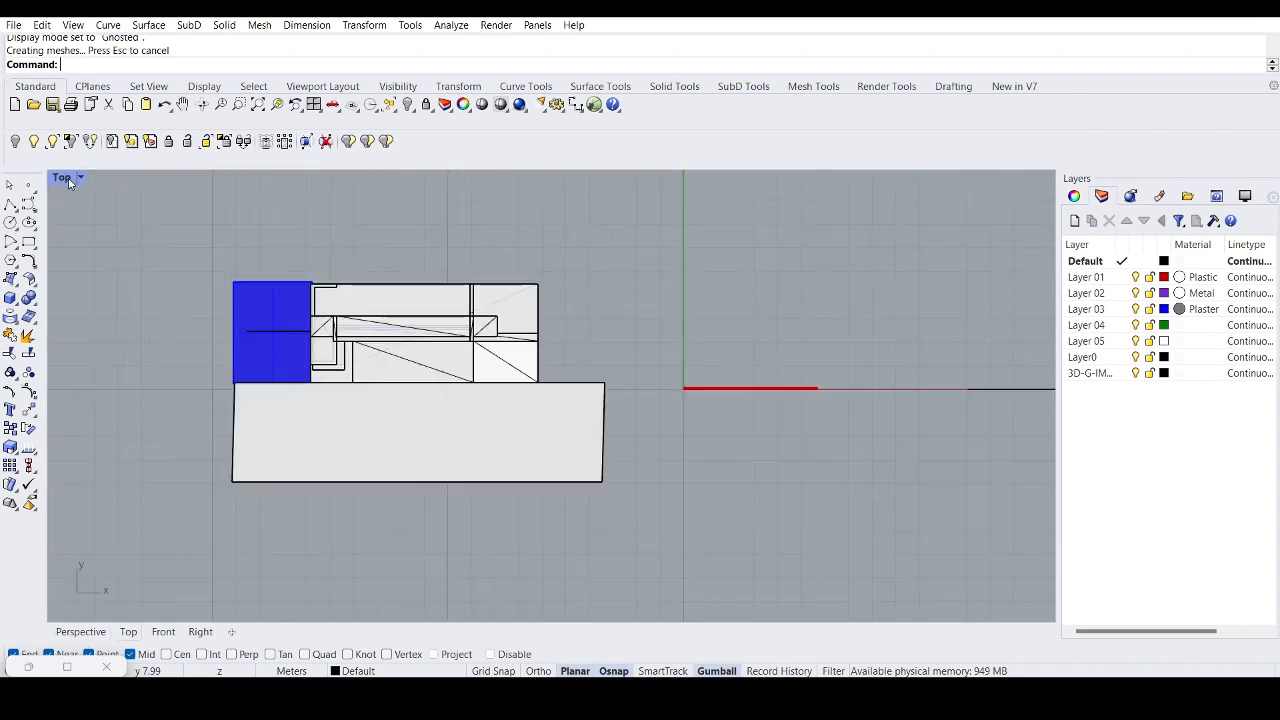
# Step: Move the baked wall group from its corner at the origin to the left inner edge of the building's façade opening
pyautogui.click(688, 388)
pyautogui.scroll(4, 609, 344)
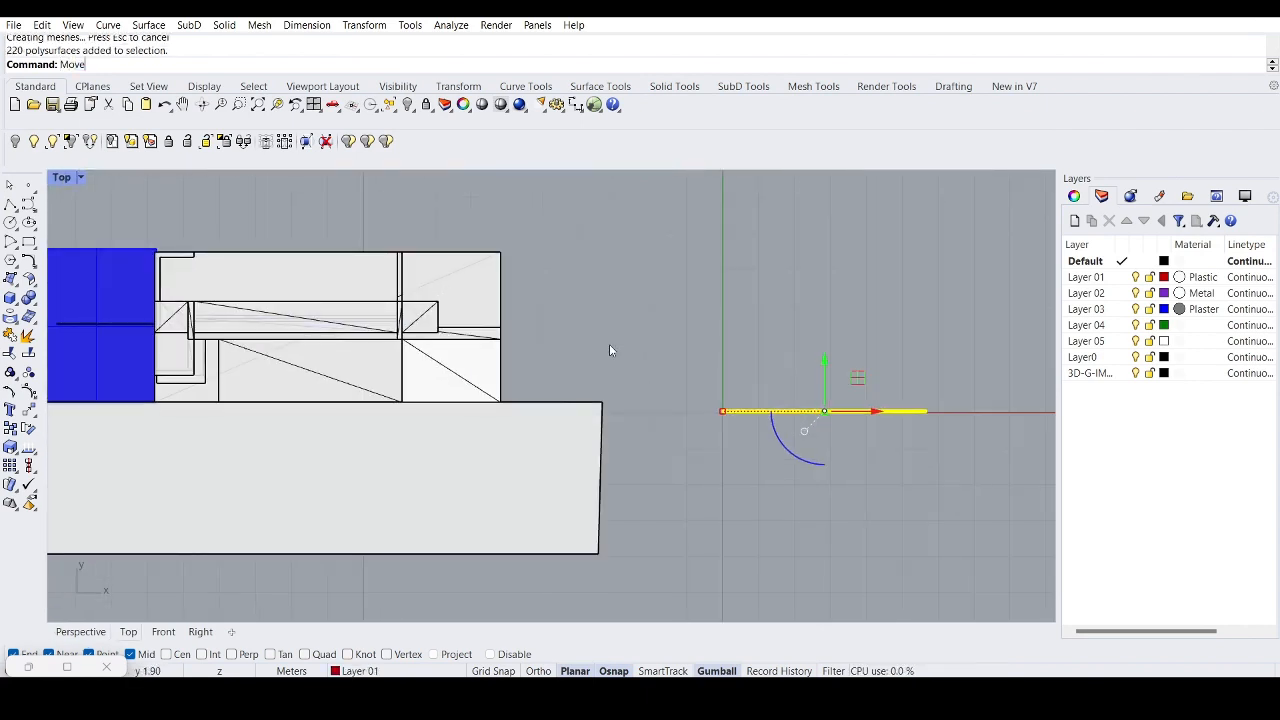
pyautogui.press('Return')
pyautogui.scroll(4, 750, 400)
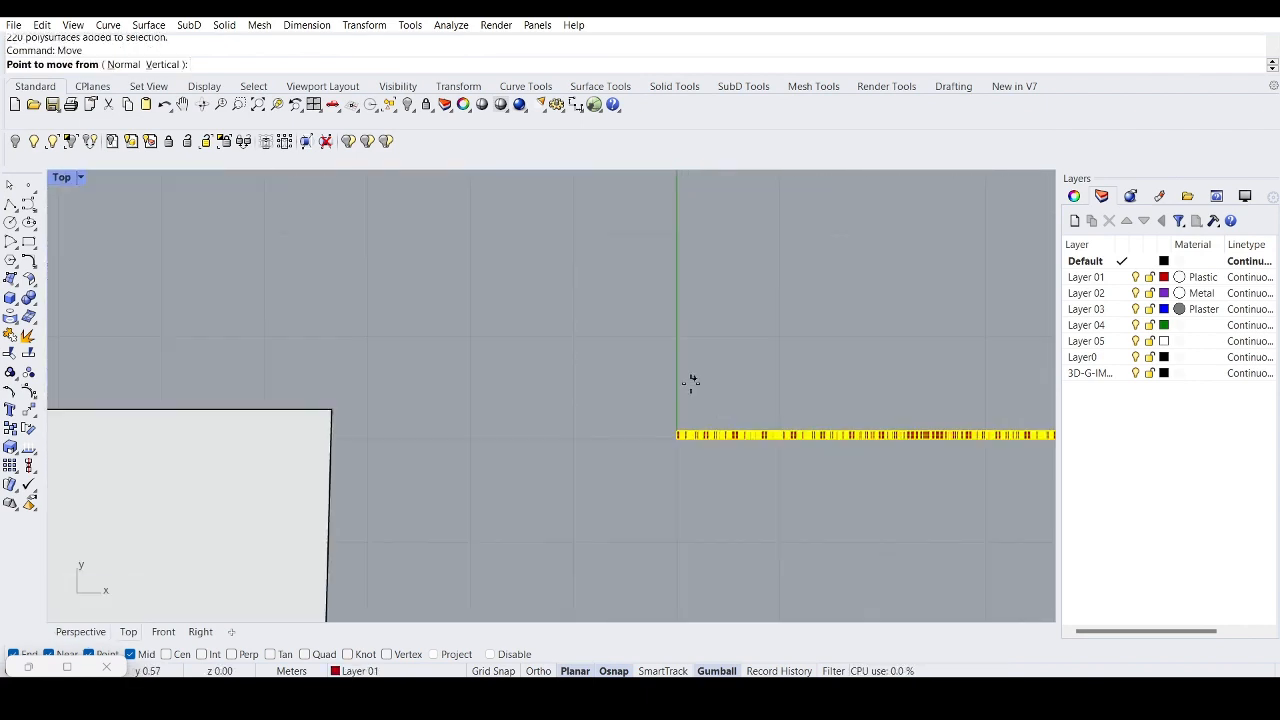
pyautogui.click(675, 440)
pyautogui.scroll(-4, 694, 440)
pyautogui.scroll(2, 423, 366)
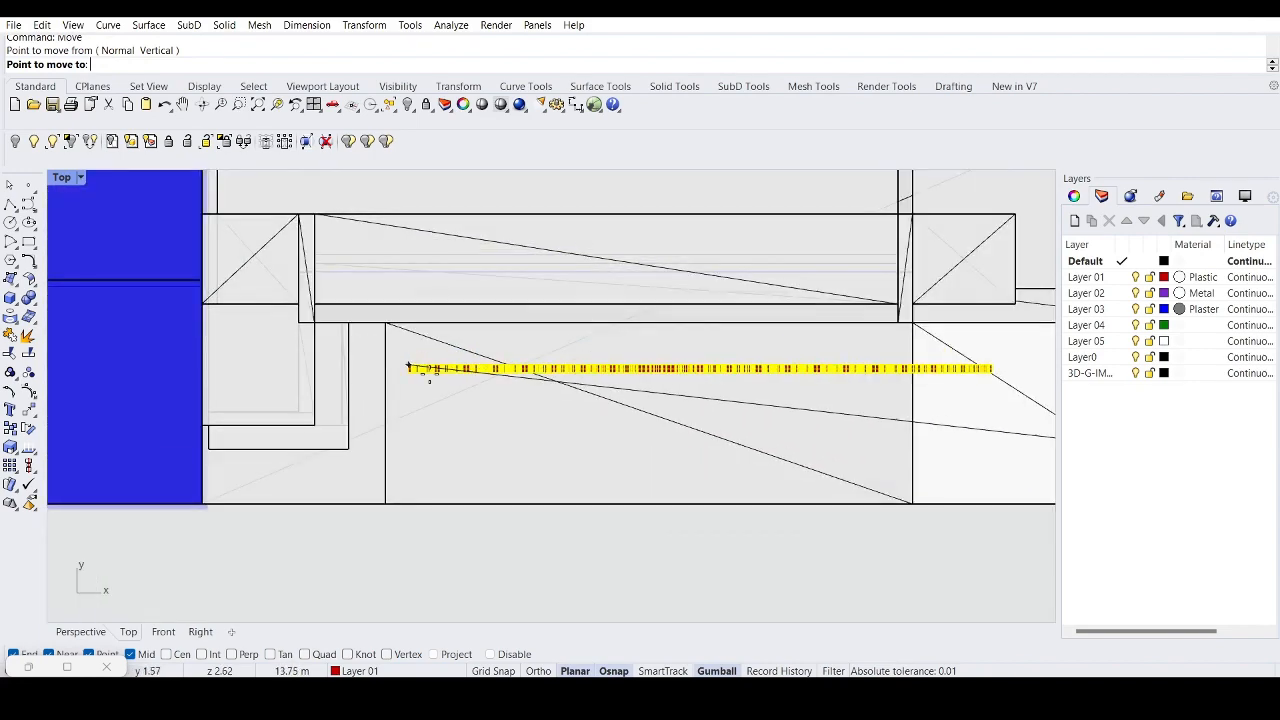
pyautogui.scroll(8, 405, 307)
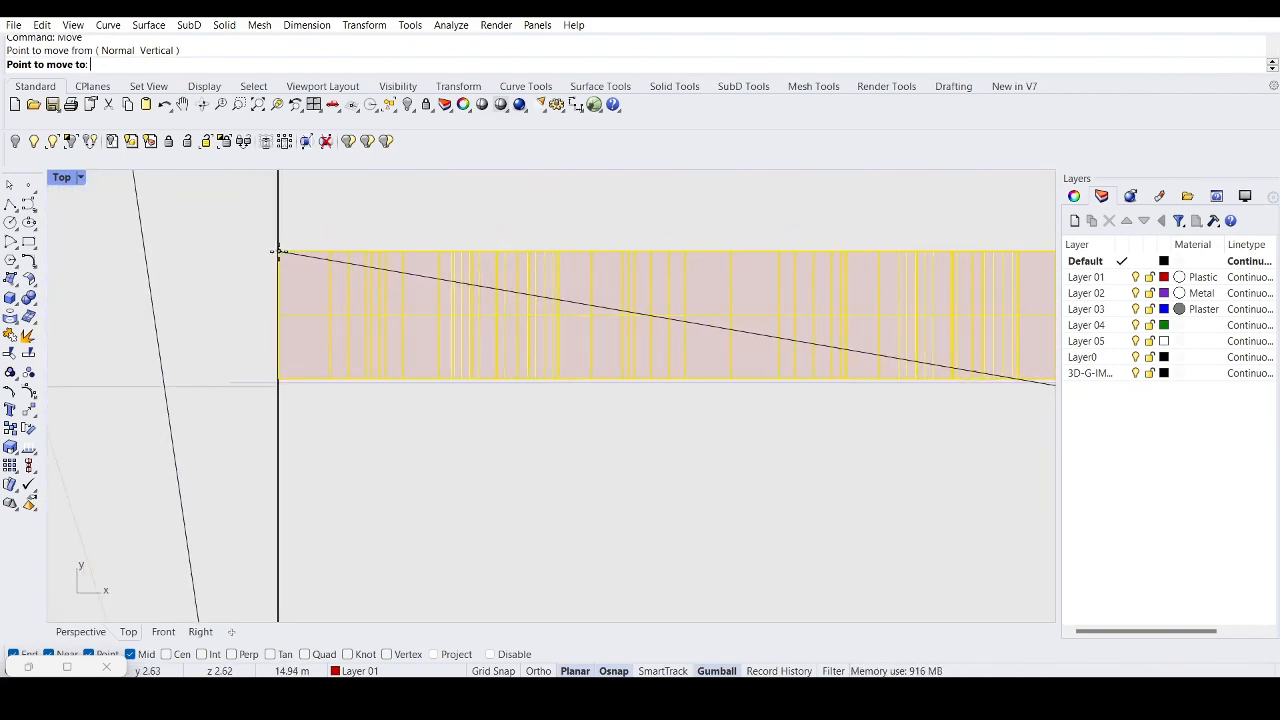
pyautogui.click(276, 349)
# Step: Shift the wall group along negative Y toward the Centro Estético lettering and check the gap between them
pyautogui.scroll(-6, 282, 372)
pyautogui.scroll(-7, 570, 369)
pyautogui.scroll(11, 915, 385)
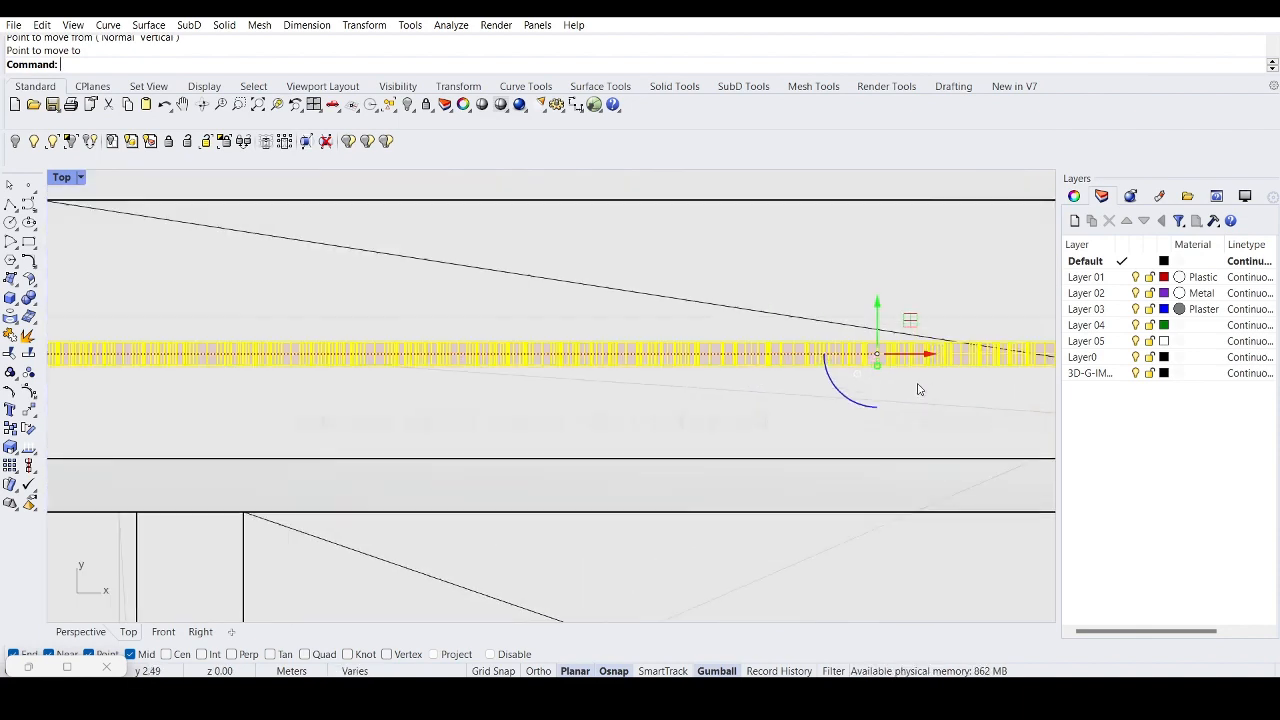
pyautogui.moveTo(851, 295); pyautogui.dragTo(850, 384)
pyautogui.click(571, 394)
pyautogui.scroll(-9, 571, 394)
pyautogui.scroll(14, 580, 411)
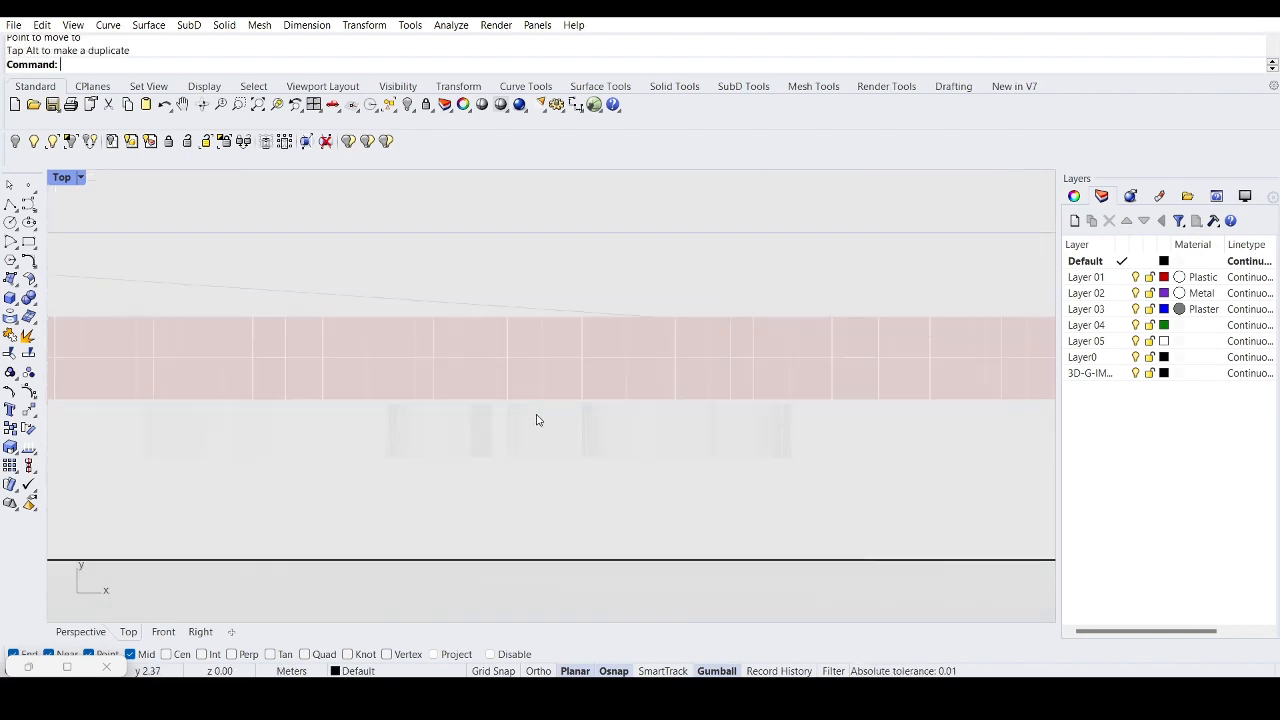
pyautogui.scroll(-14, 480, 402)
pyautogui.scroll(10, 420, 420)
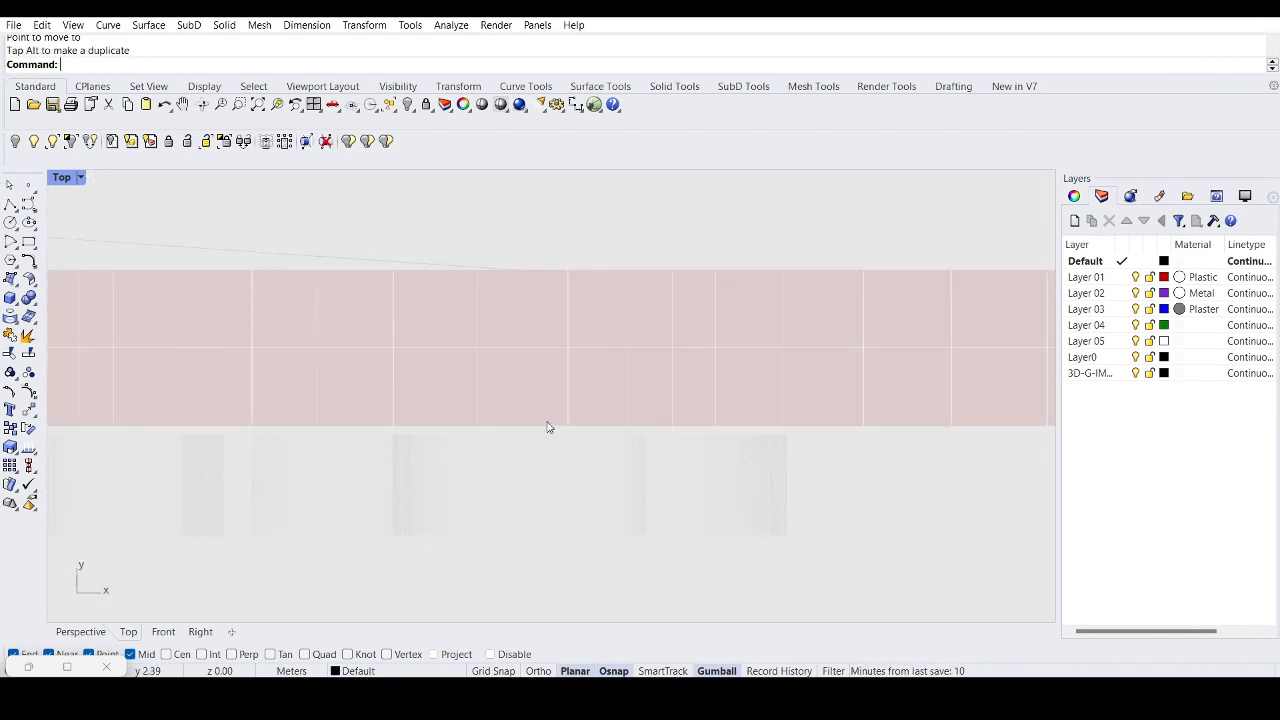
# Step: Move the wall group along negative Y from its front edge to the back face of the Centro Estético lettering
pyautogui.scroll(5, 420, 428)
pyautogui.hotkey('ctrl', 'a')
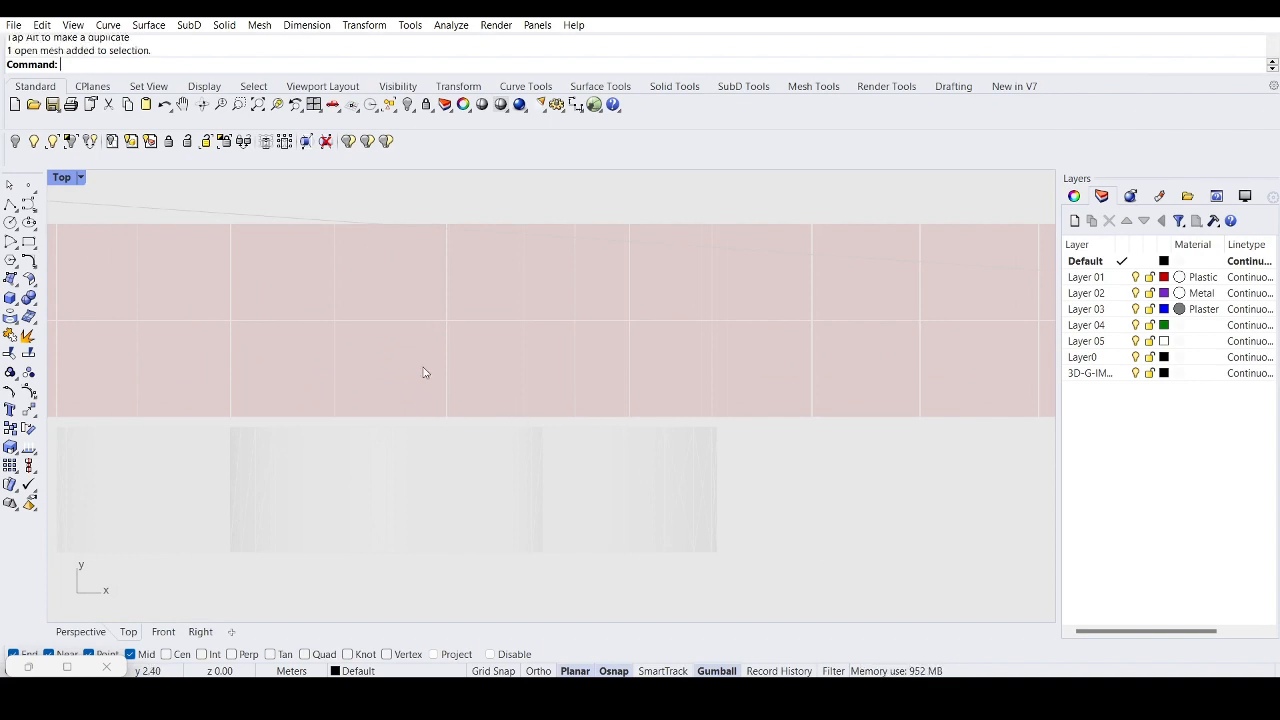
pyautogui.press('Return')
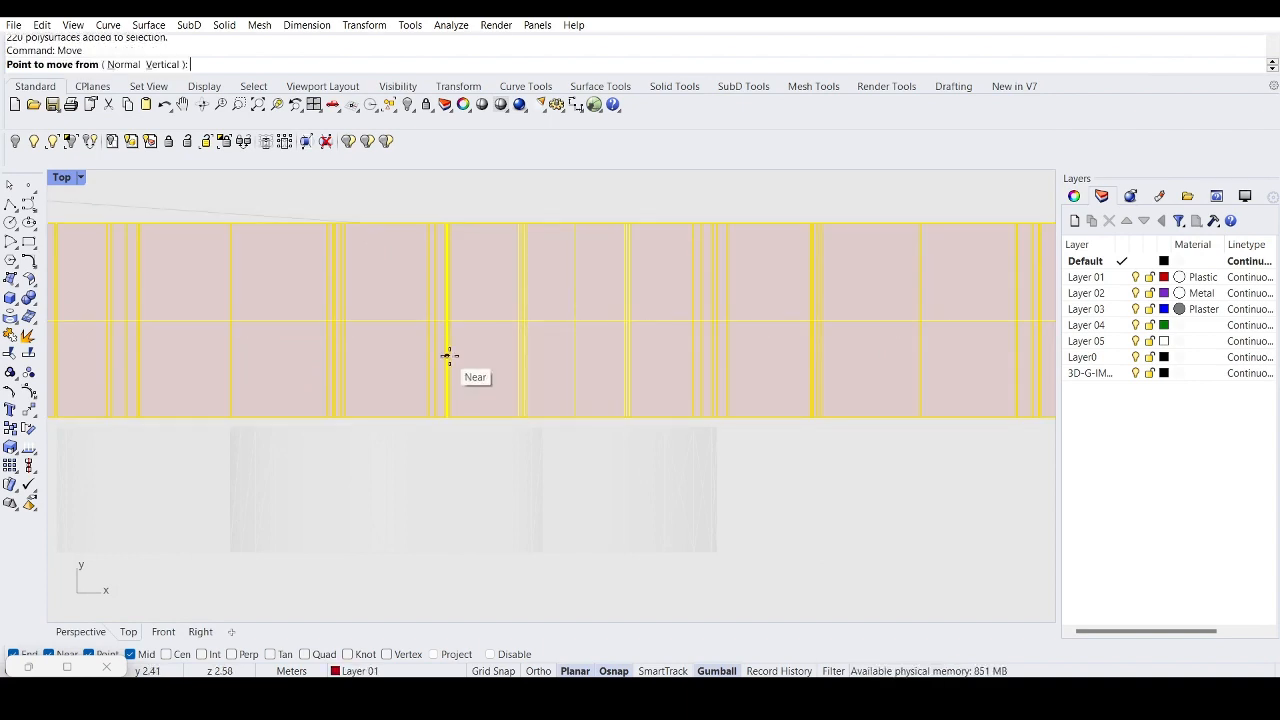
pyautogui.scroll(12, 580, 422)
pyautogui.click(572, 401)
pyautogui.click(572, 425)
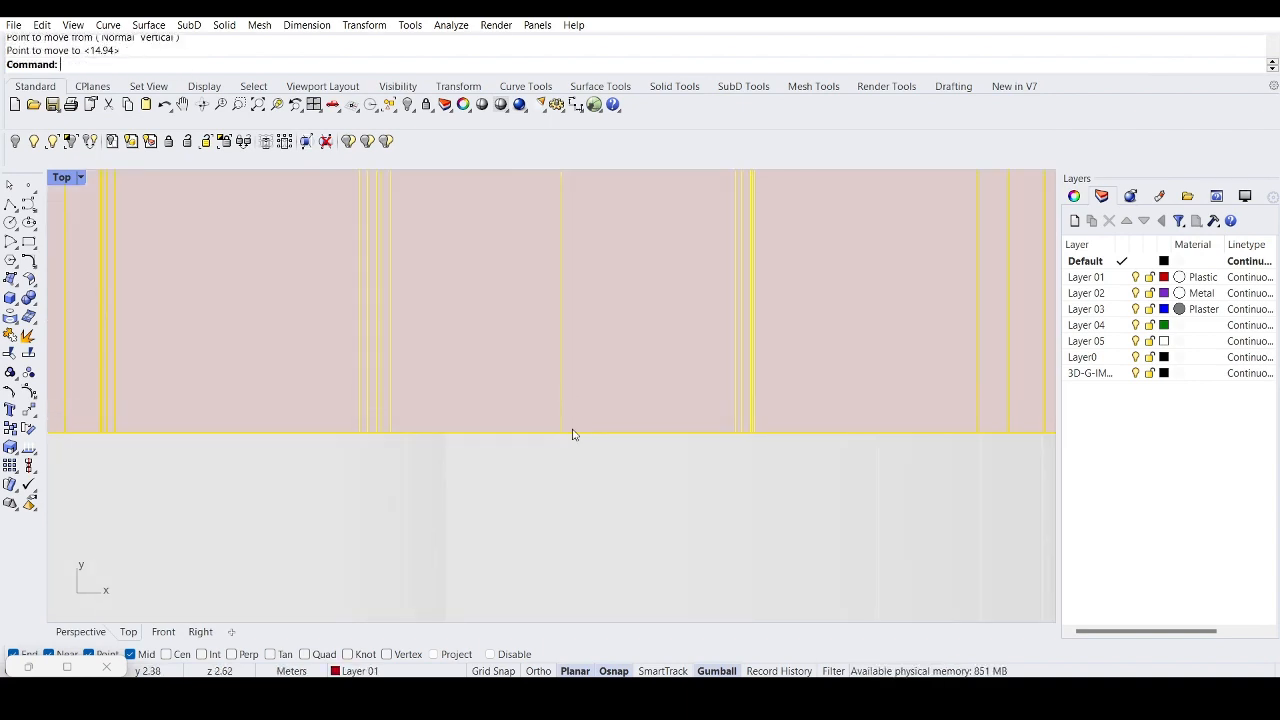
pyautogui.scroll(-10, 571, 400)
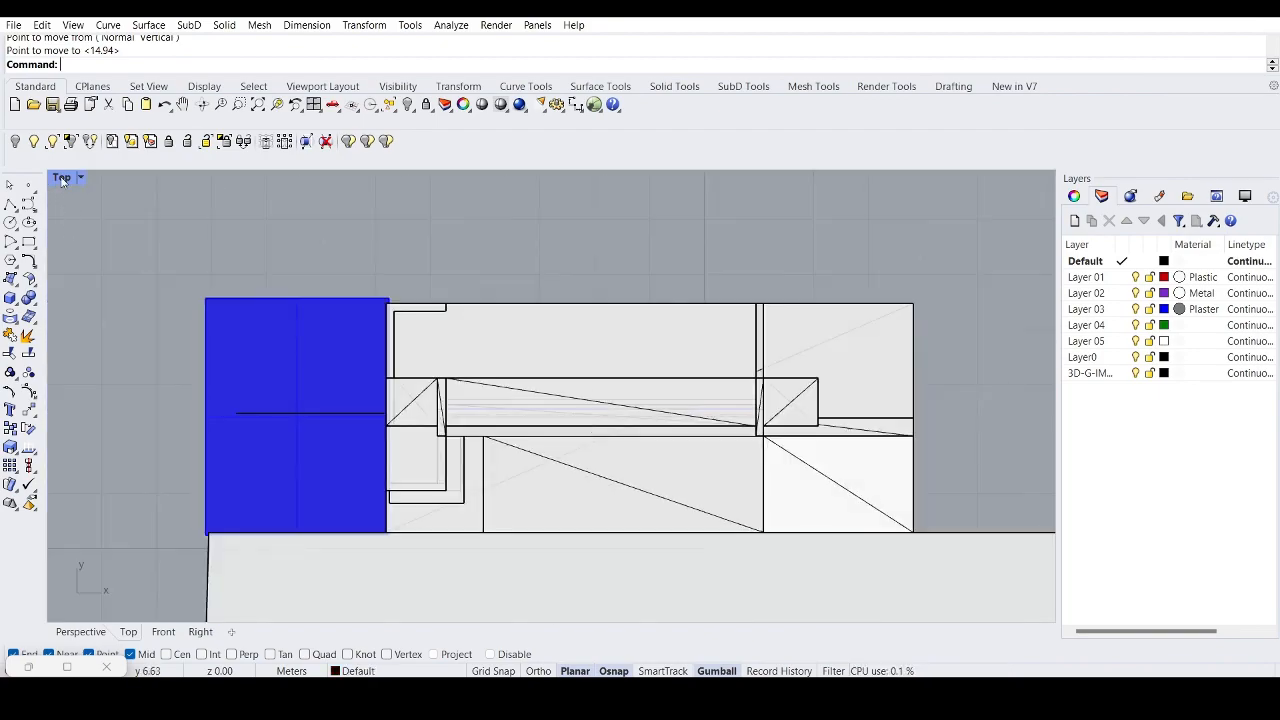
# Step: In the maximized Front view, raise the wall group vertically until its top edge meets the top of the façade opening
pyautogui.doubleClick(62, 177)
pyautogui.doubleClick(60, 400)
pyautogui.scroll(4, 300, 330)
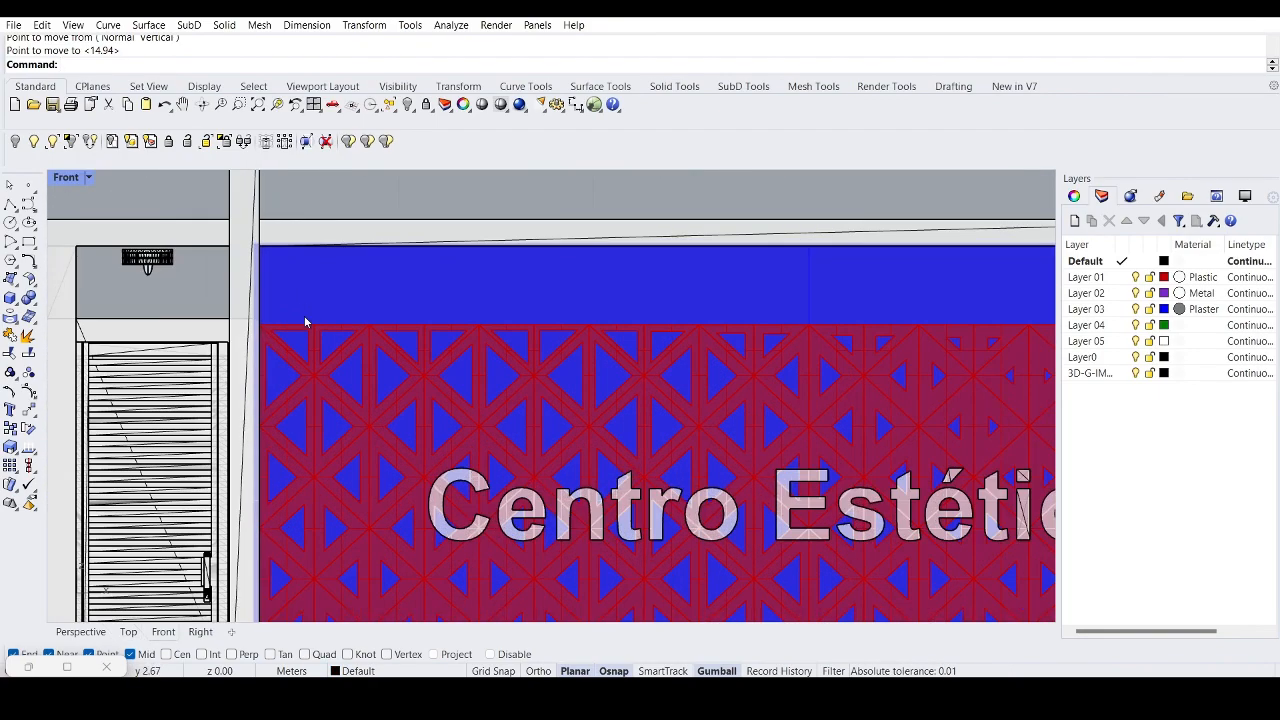
pyautogui.click(305, 322)
pyautogui.scroll(-4, 300, 326)
pyautogui.click(351, 330)
pyautogui.moveTo(560, 434); pyautogui.dragTo(536, 402, button='right')
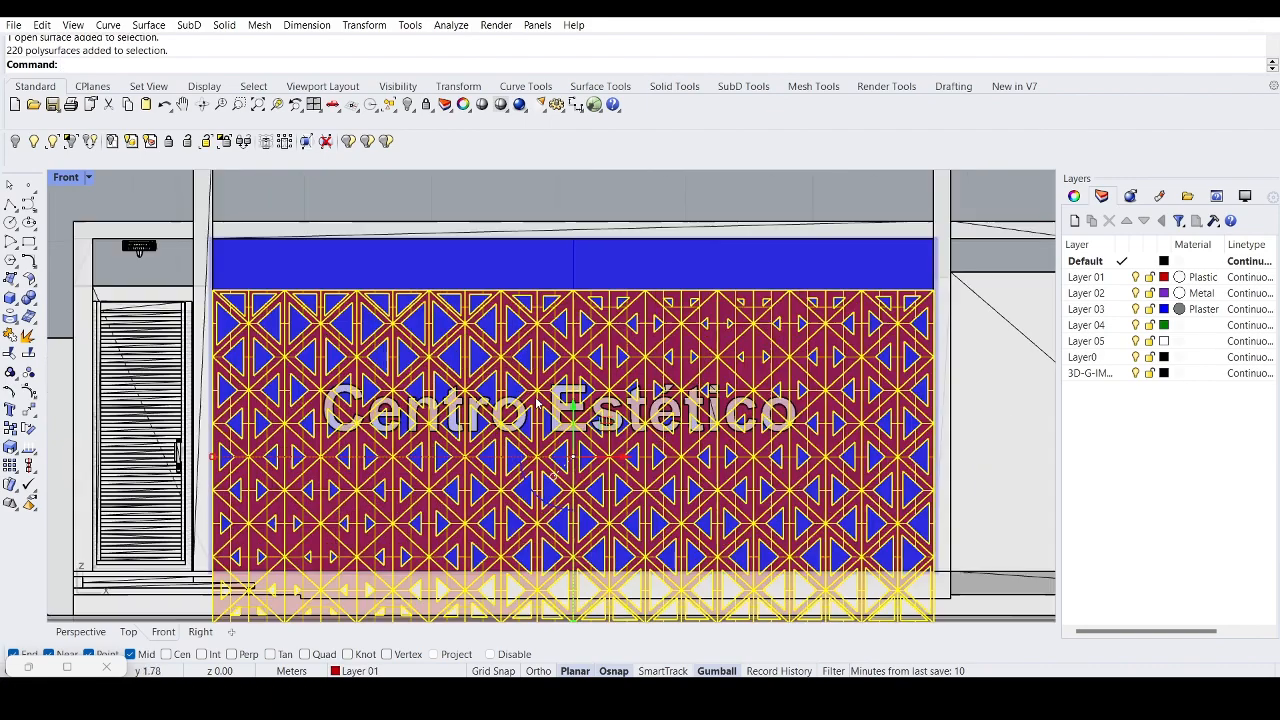
pyautogui.moveTo(571, 408); pyautogui.dragTo(562, 357)
pyautogui.press('Escape')
# Step: Check the wall's edges against the façade opening in Front view, and view the whole building in a maximized Perspective view
pyautogui.scroll(4, 858, 491)
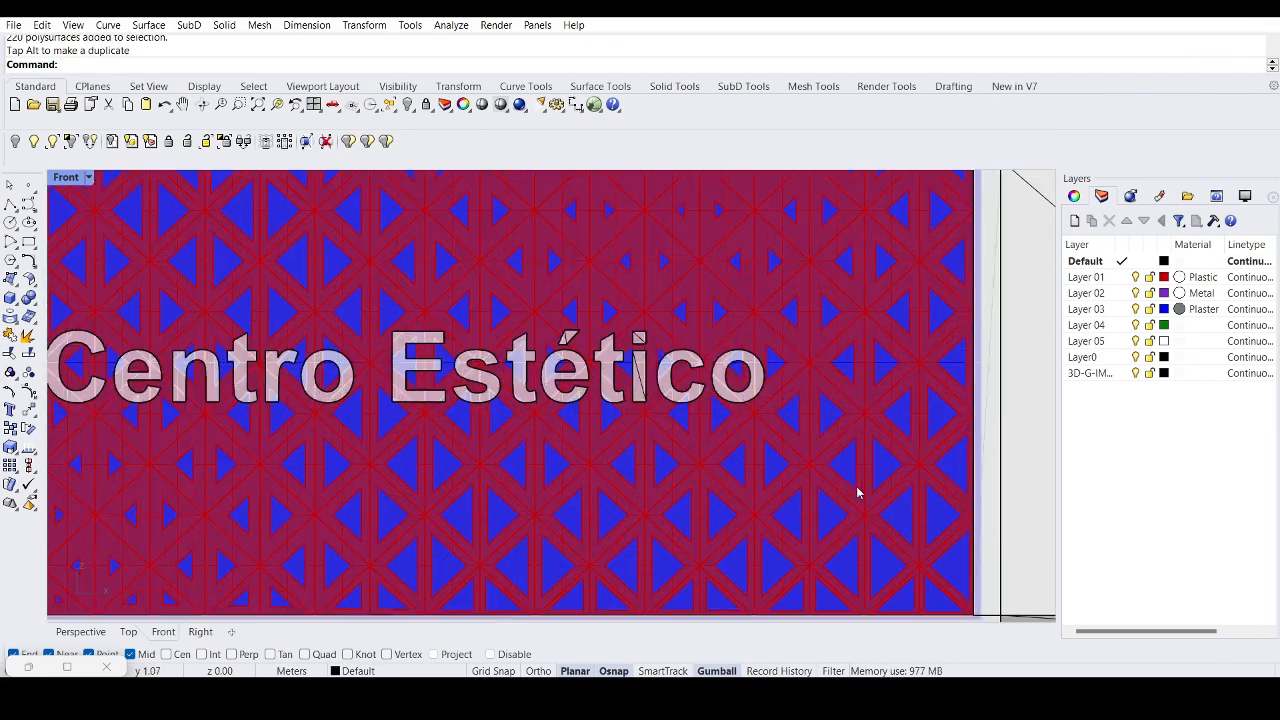
pyautogui.scroll(-6, 800, 488)
pyautogui.scroll(2, 603, 452)
pyautogui.scroll(-3, 175, 245)
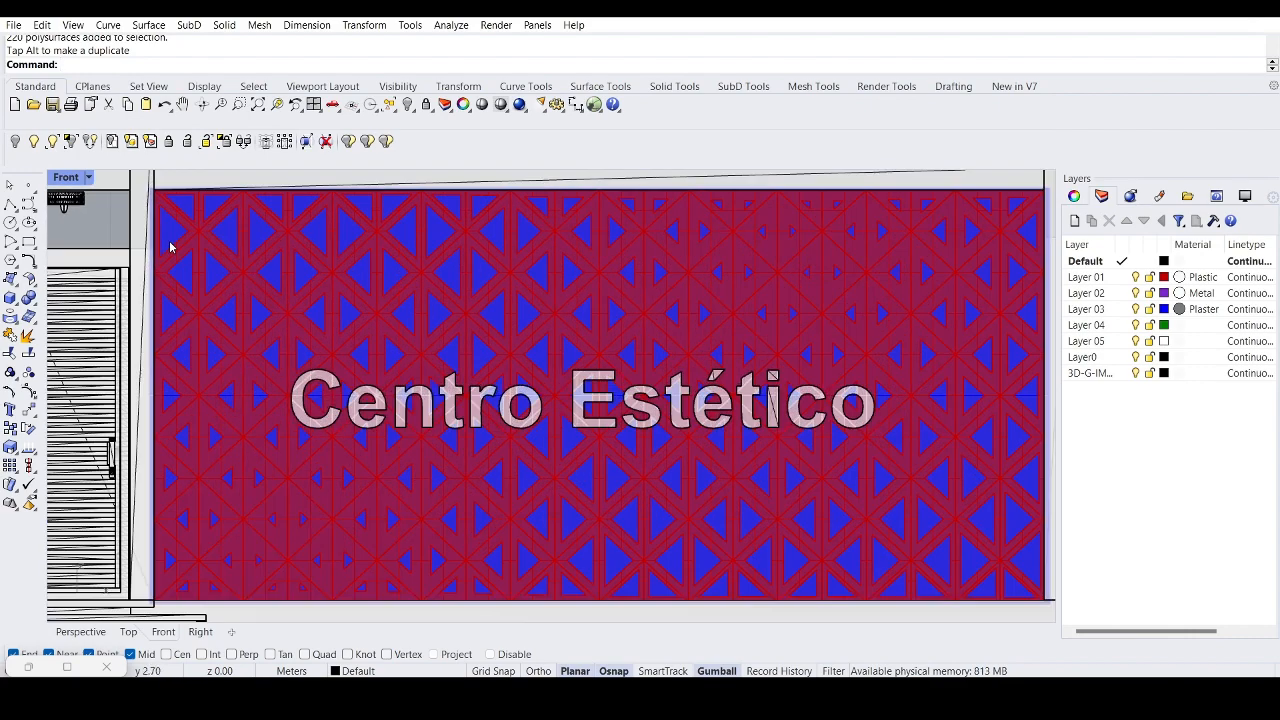
pyautogui.scroll(-5, 551, 344)
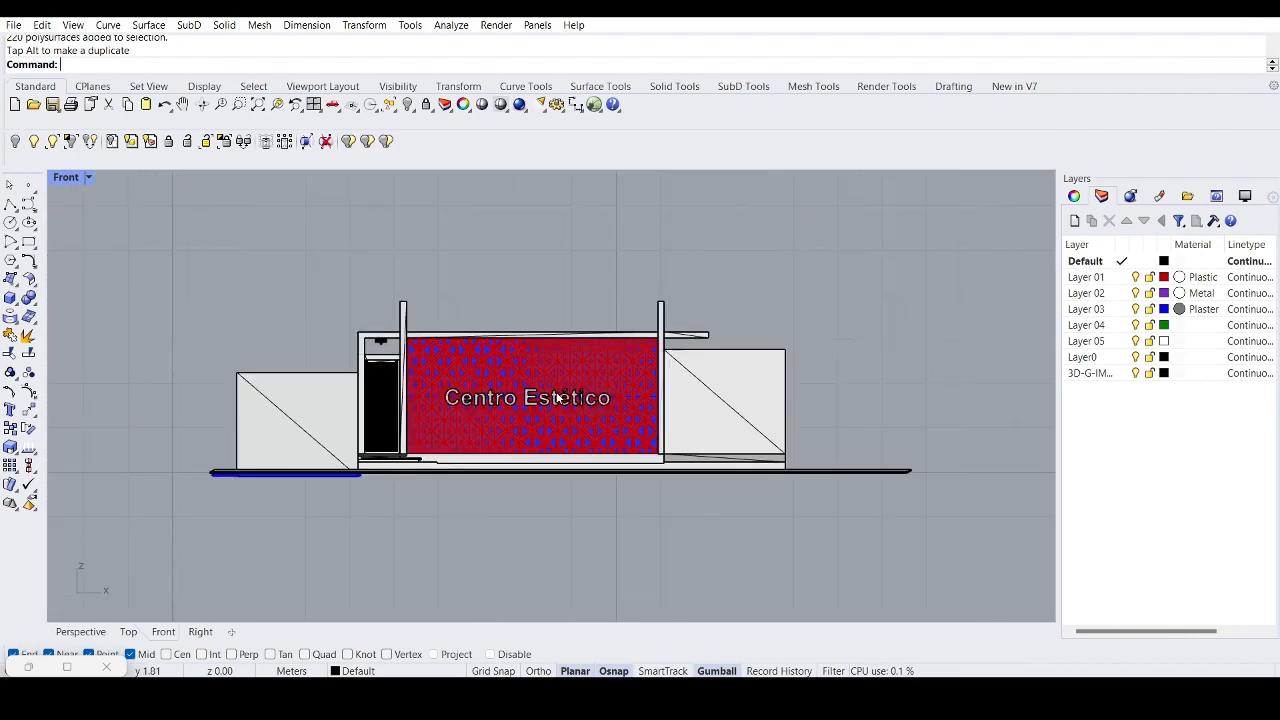
pyautogui.scroll(7, 557, 396)
pyautogui.doubleClick(62, 178)
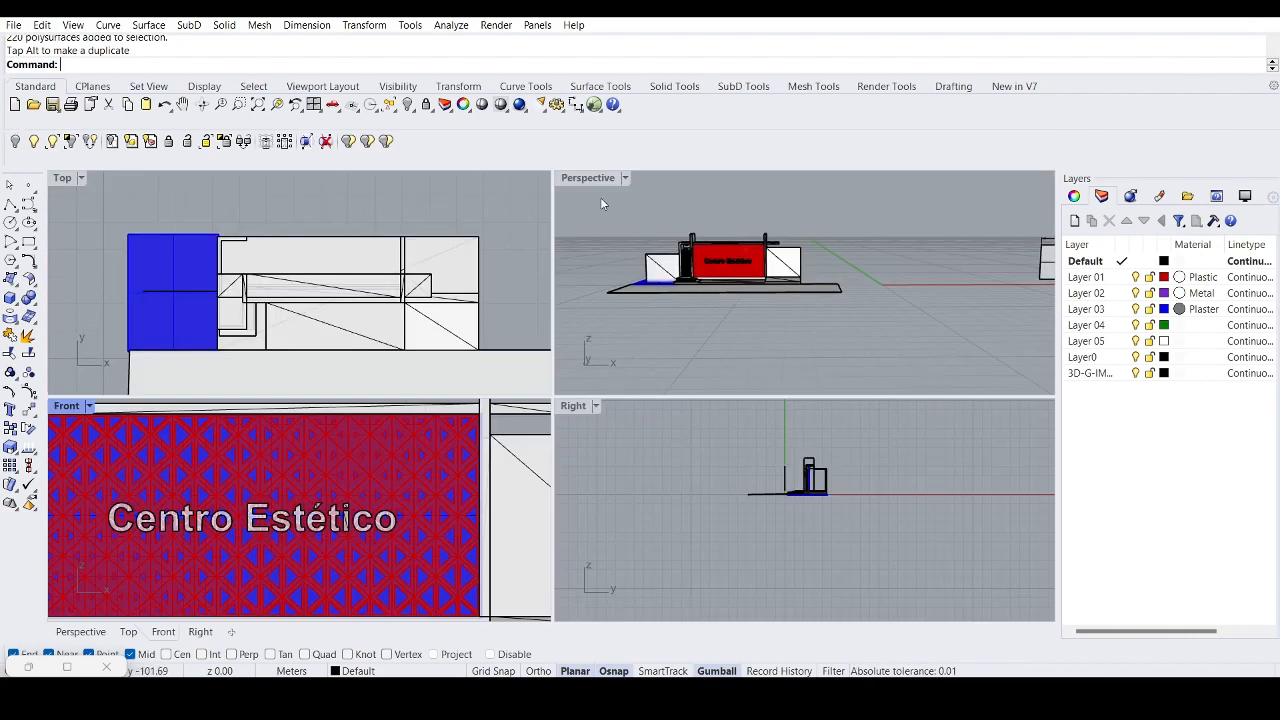
pyautogui.doubleClick(597, 175)
pyautogui.moveTo(590, 227); pyautogui.dragTo(571, 303, button='right')
pyautogui.scroll(8, 413, 445)
pyautogui.scroll(-6, 413, 413)
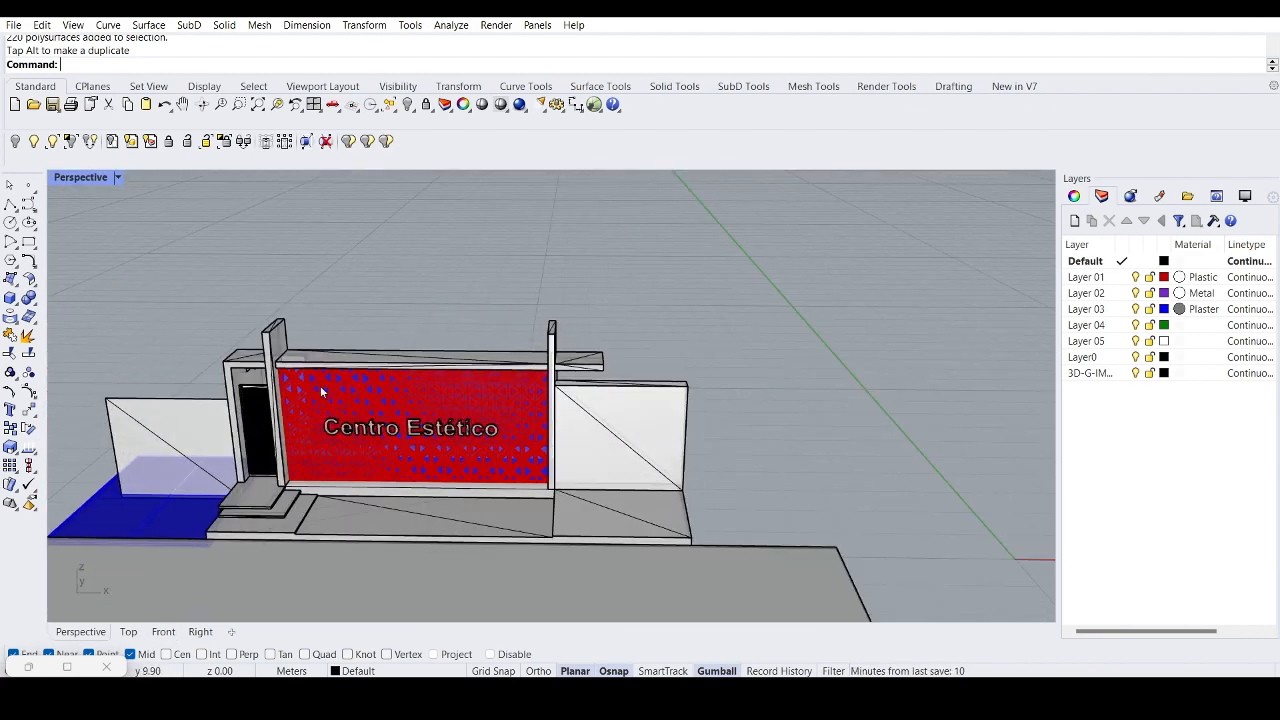
# Step: Hide the reference rectangle surface, its curve and the two linear dimensions beside the building
pyautogui.click(16, 142)
pyautogui.press('Escape')
pyautogui.scroll(-9, 533, 365)
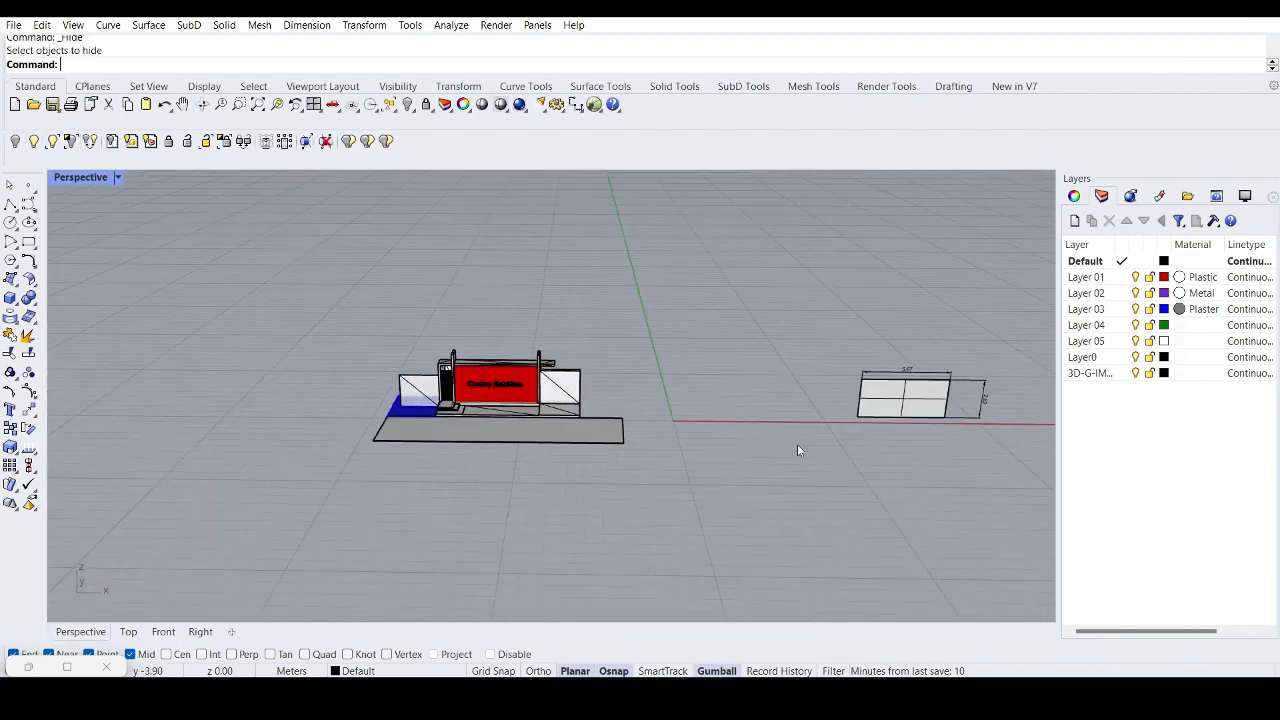
pyautogui.moveTo(1019, 492); pyautogui.dragTo(848, 300)
pyautogui.press('Return')
pyautogui.scroll(4, 86, 206)
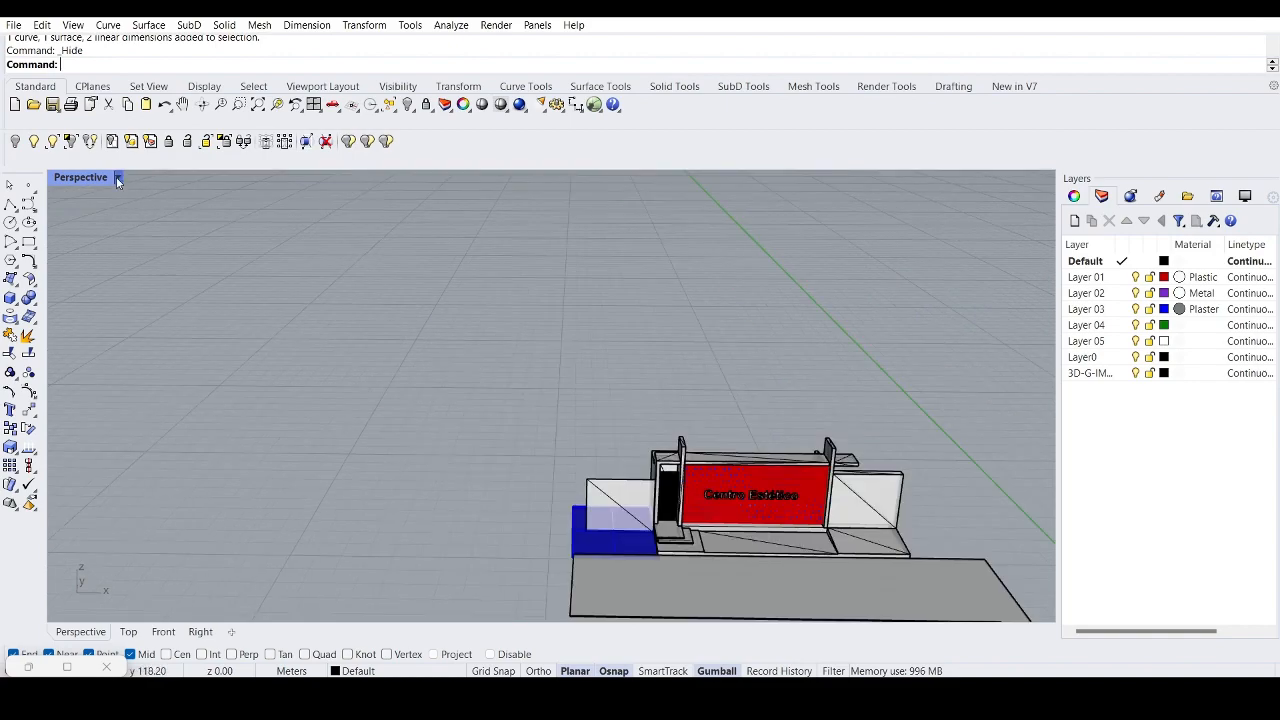
# Step: Set the Perspective view's display mode to Rendered and frame the building
pyautogui.click(117, 177)
pyautogui.click(220, 164)
pyautogui.scroll(8, 752, 343)
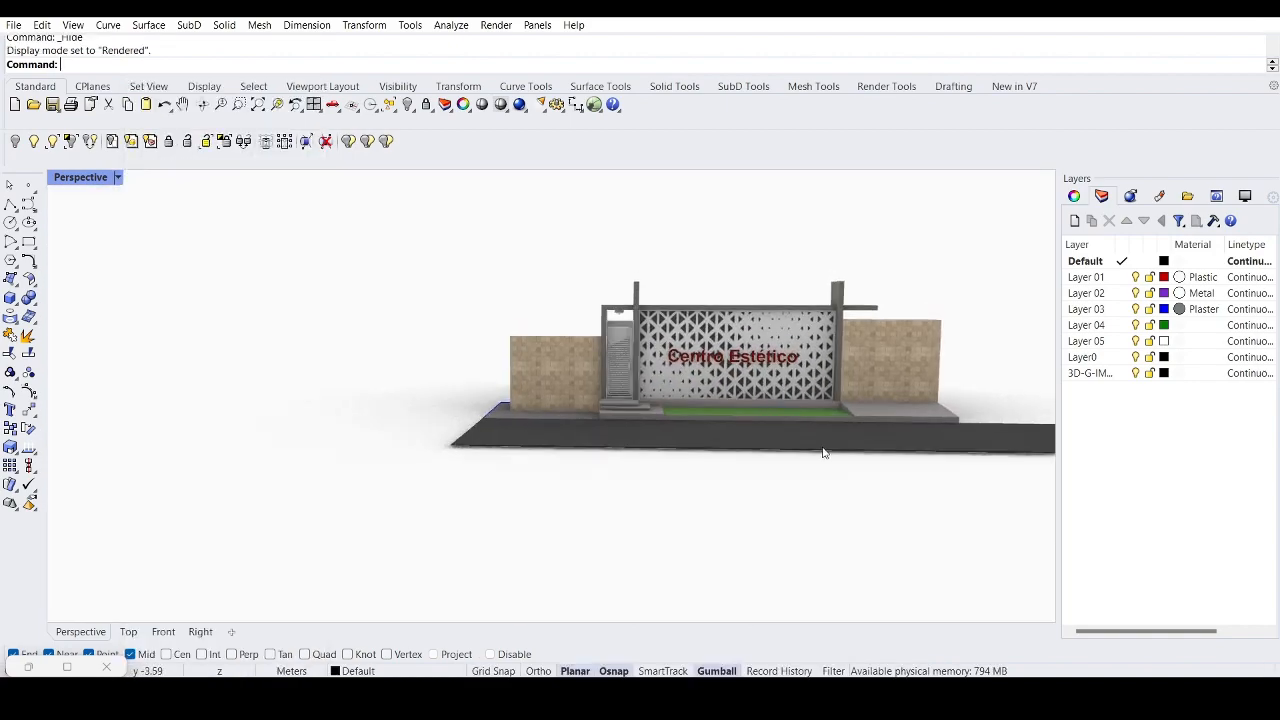
# Step: Inspect the rendered triangular openings, wall edges and Centro Estético lettering up close and from slightly different angles
pyautogui.scroll(-4, 762, 358)
pyautogui.scroll(8, 884, 396)
pyautogui.scroll(-4, 690, 405)
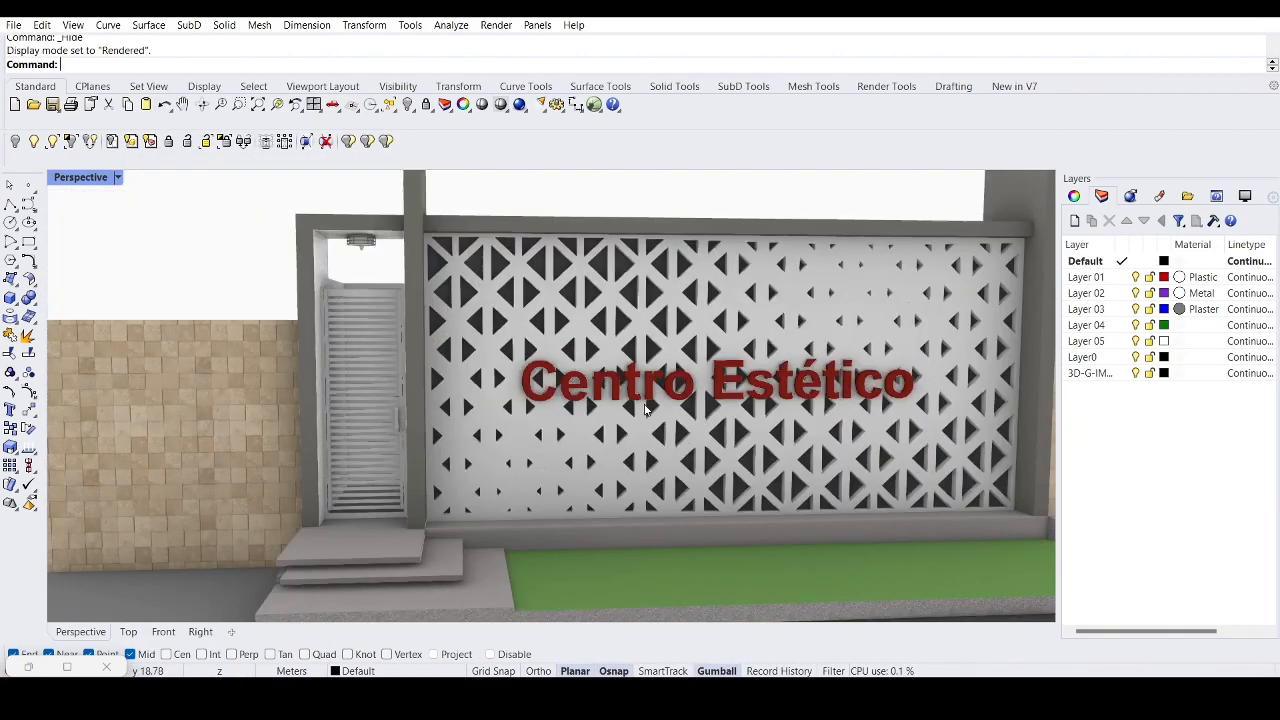
pyautogui.moveTo(680, 405); pyautogui.dragTo(638, 411, button='right')
pyautogui.scroll(-5, 632, 450)
pyautogui.scroll(6, 628, 460)
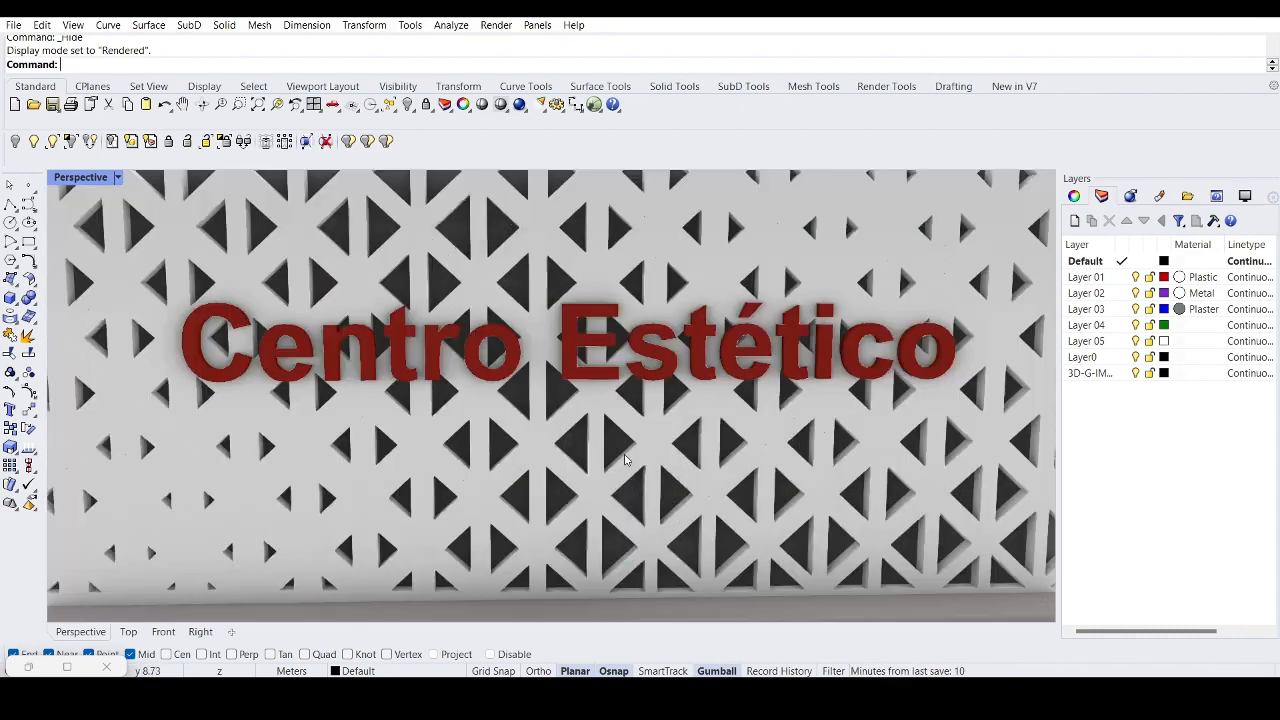
pyautogui.scroll(-6, 568, 460)
pyautogui.scroll(4, 556, 454)
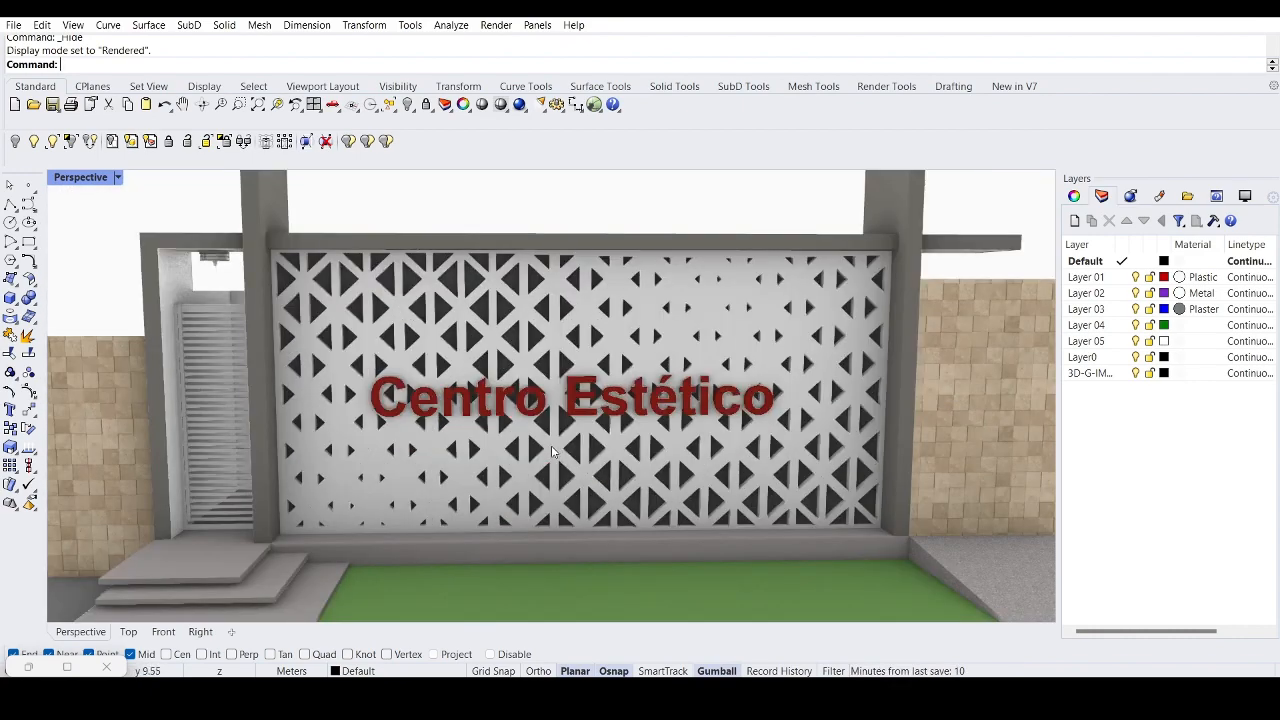
pyautogui.scroll(-3, 535, 440)
pyautogui.scroll(5, 445, 400)
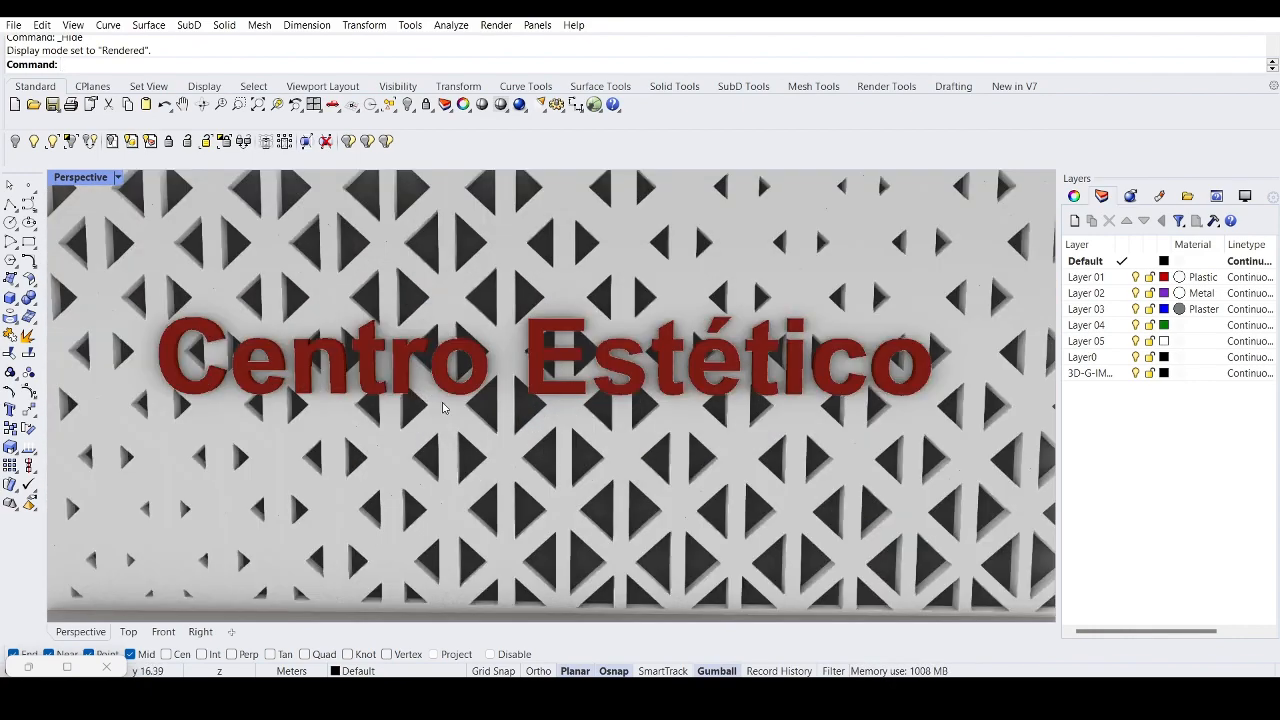
pyautogui.scroll(-8, 450, 397)
pyautogui.scroll(8, 450, 397)
pyautogui.scroll(-6, 506, 443)
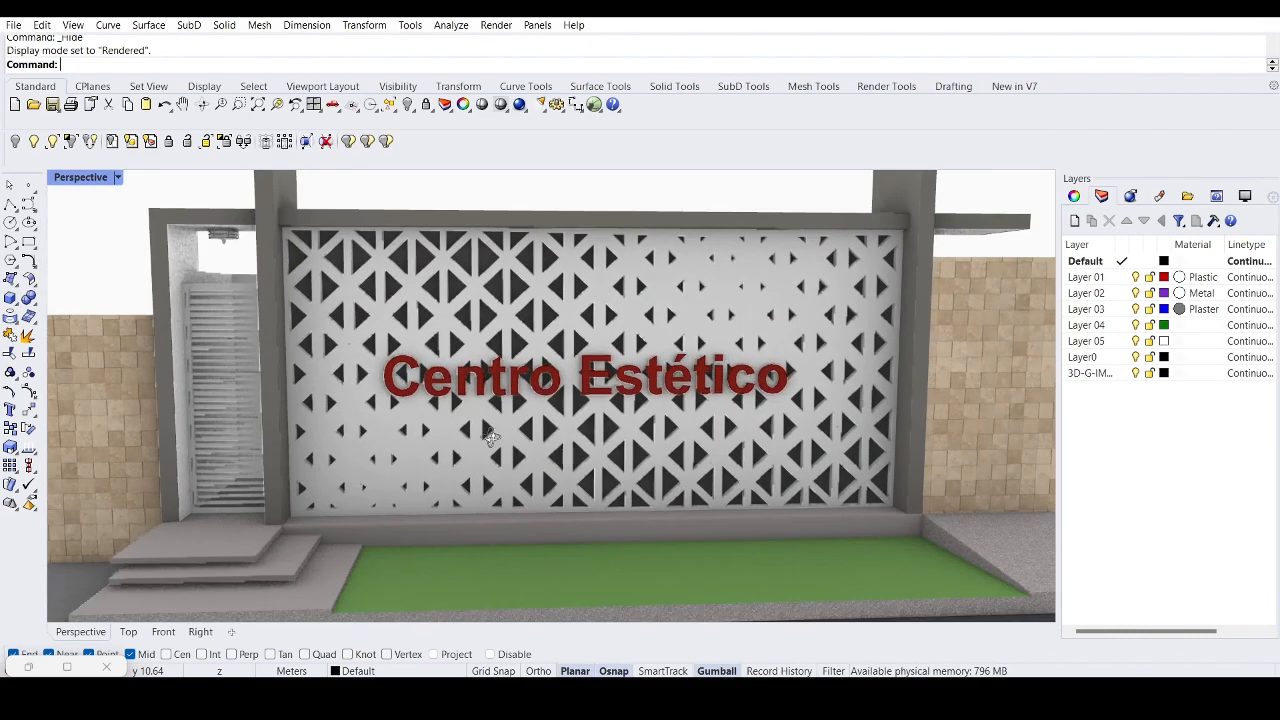
pyautogui.scroll(2, 588, 430)
pyautogui.moveTo(809, 376); pyautogui.dragTo(604, 391, button='right')
pyautogui.scroll(-4, 600, 463)
pyautogui.scroll(4, 364, 481)
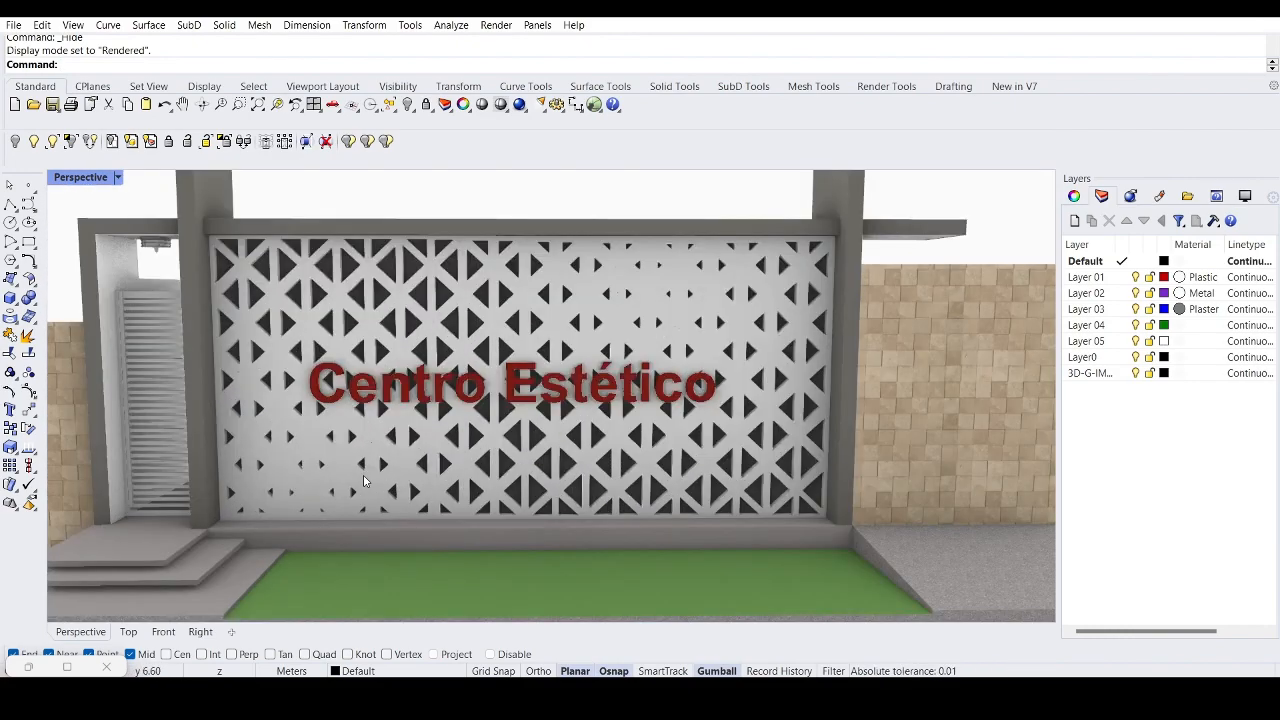
pyautogui.moveTo(318, 465); pyautogui.dragTo(339, 446, button='right')
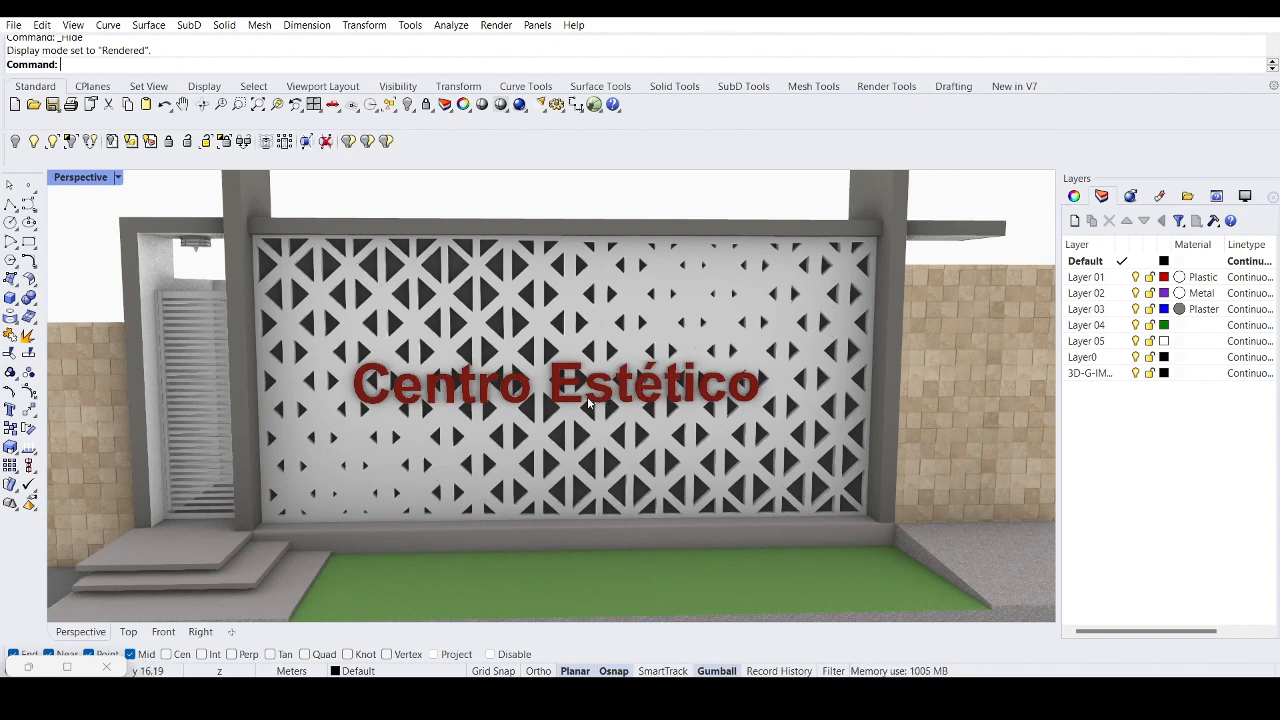
# Step: Review the whole rendered façade with its side walls, steps, lawn and street from a wider angle
pyautogui.scroll(-3, 588, 398)
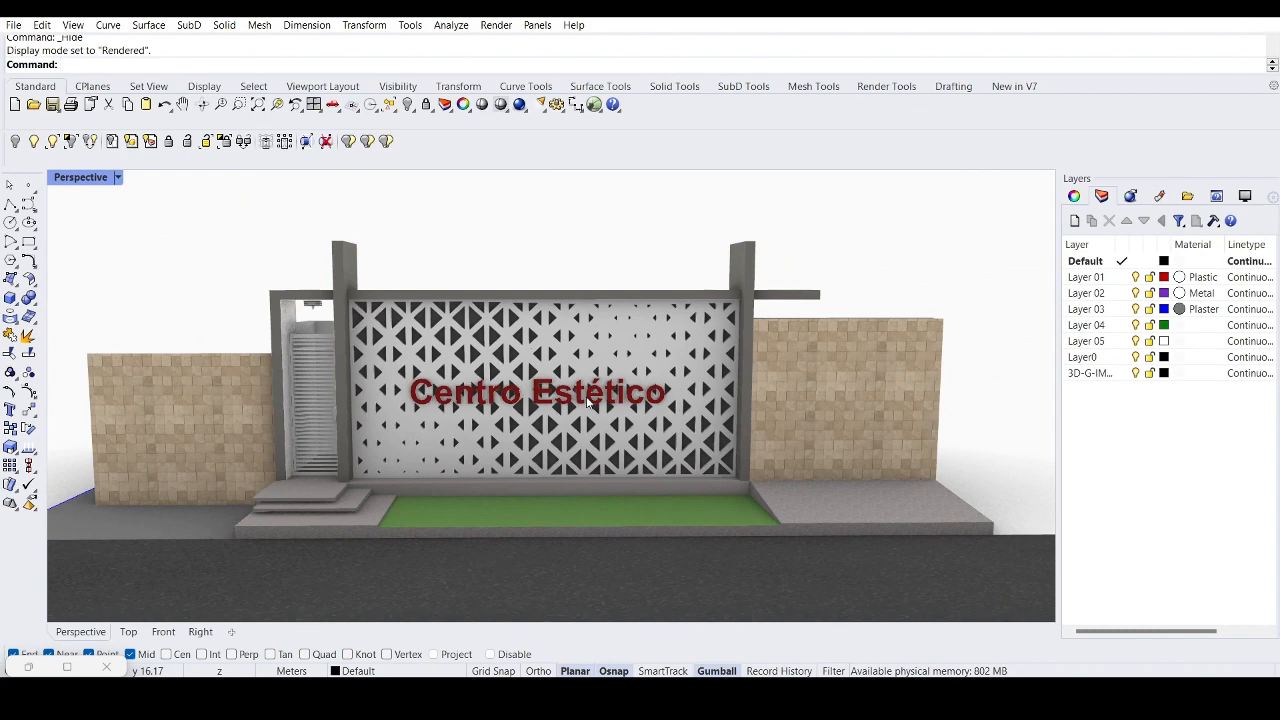
pyautogui.scroll(-4, 780, 405)
pyautogui.moveTo(782, 408); pyautogui.dragTo(854, 390, button='right')
pyautogui.scroll(3, 601, 425)
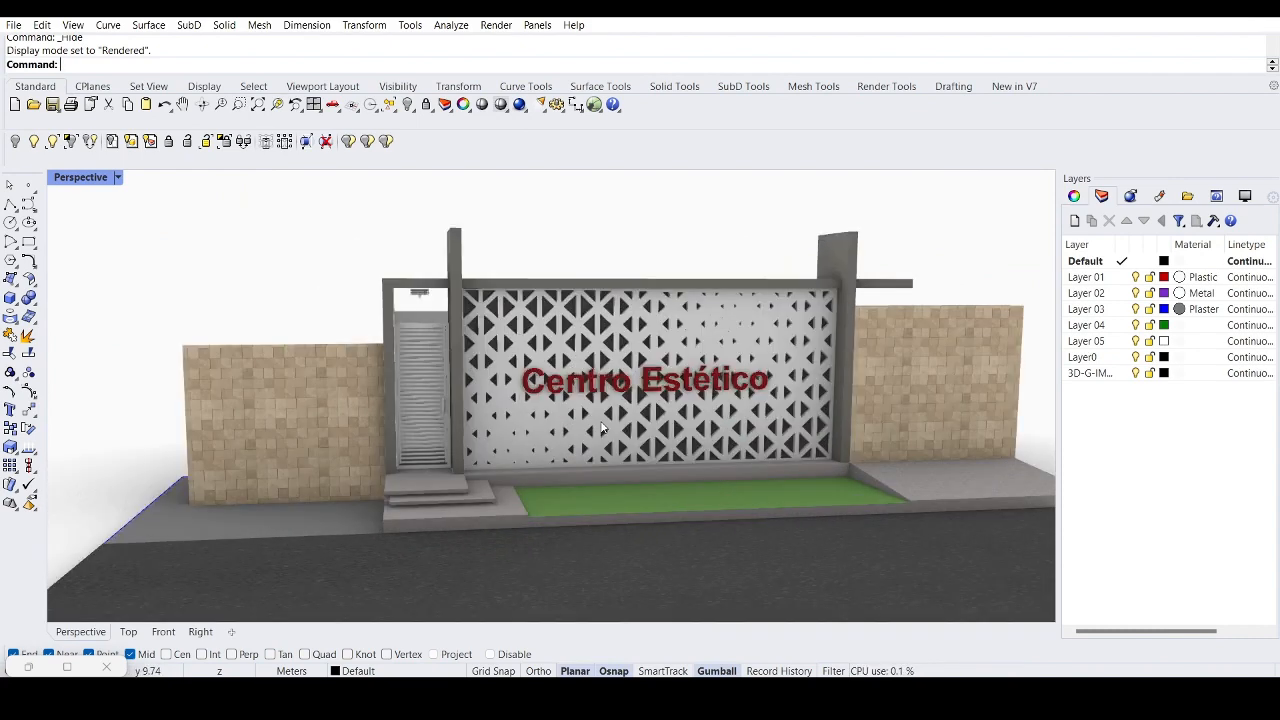
pyautogui.scroll(-3, 602, 427)
pyautogui.scroll(7, 590, 417)
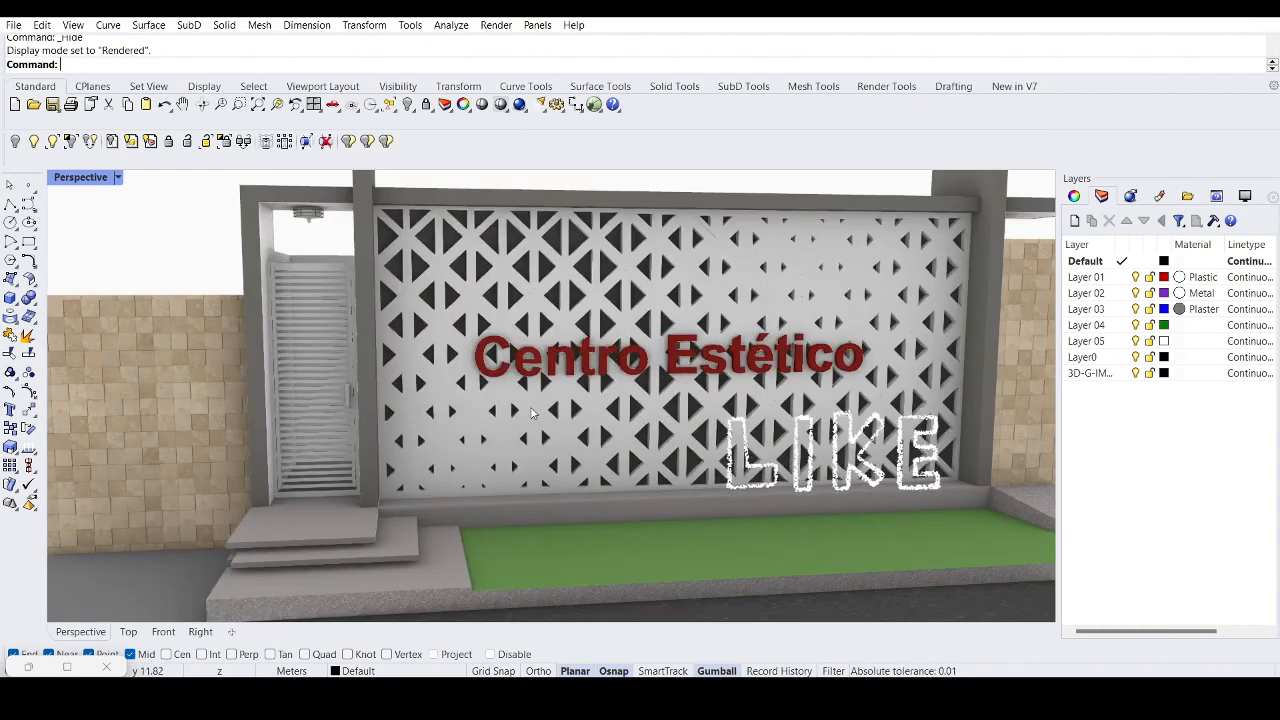
pyautogui.scroll(-7, 534, 410)
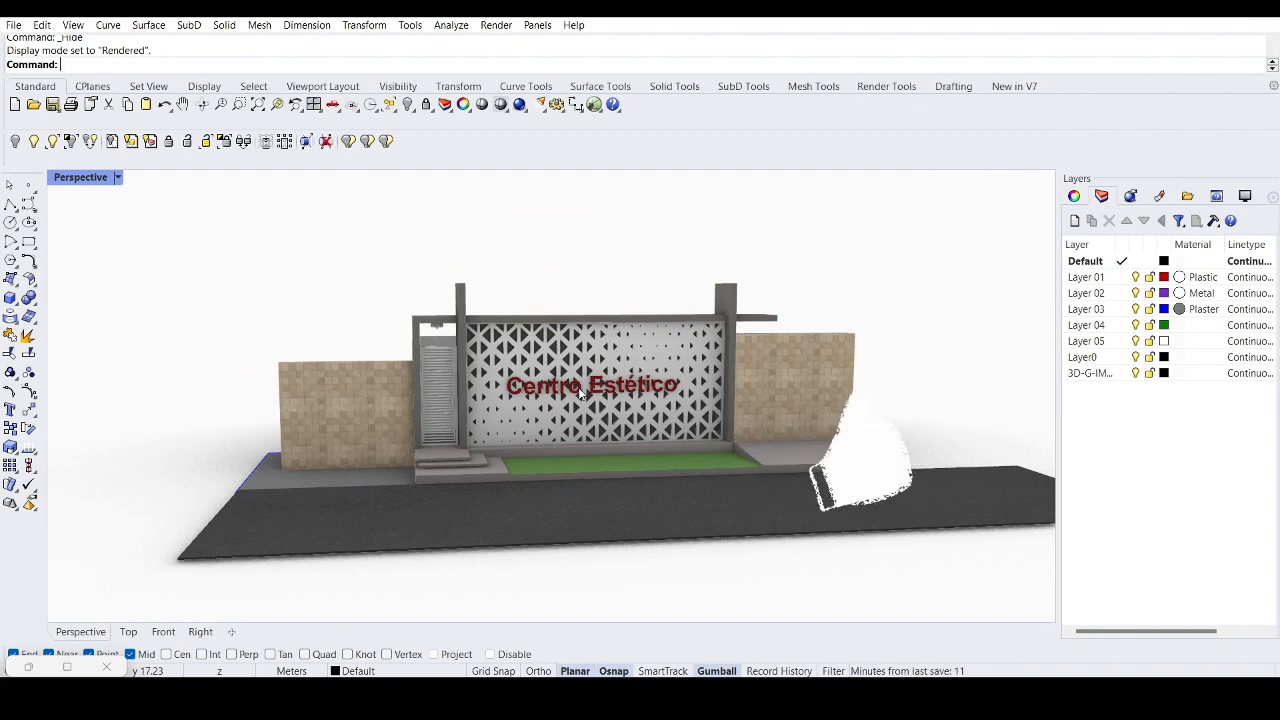